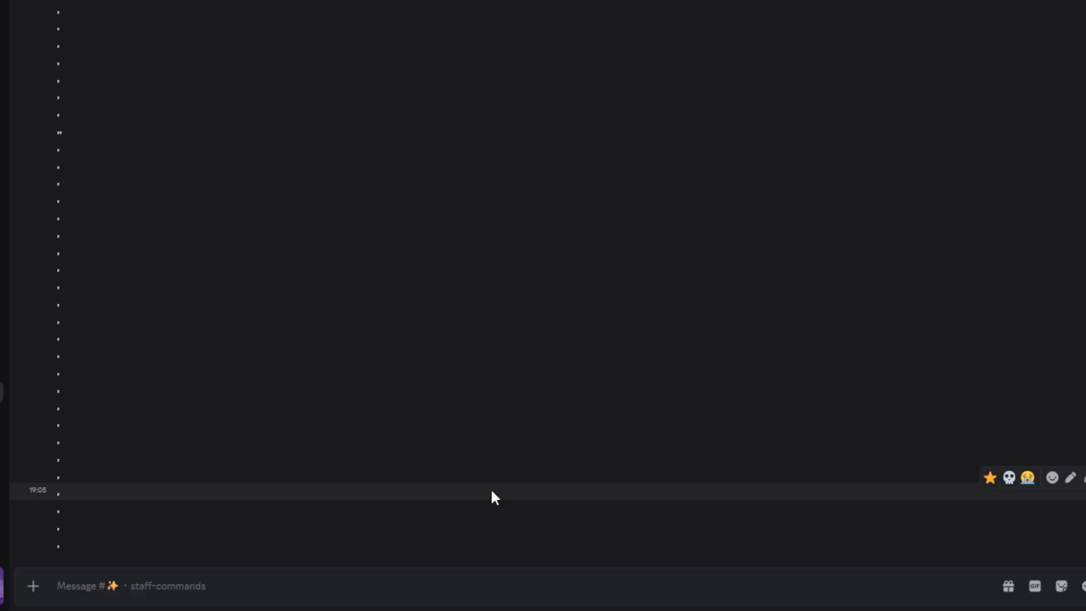
Run the /template use command in the staff-commands channel and choose the Builder Ranked template
{"action": "type", "text": "/templa"}
{"action": "key", "text": "Return"}
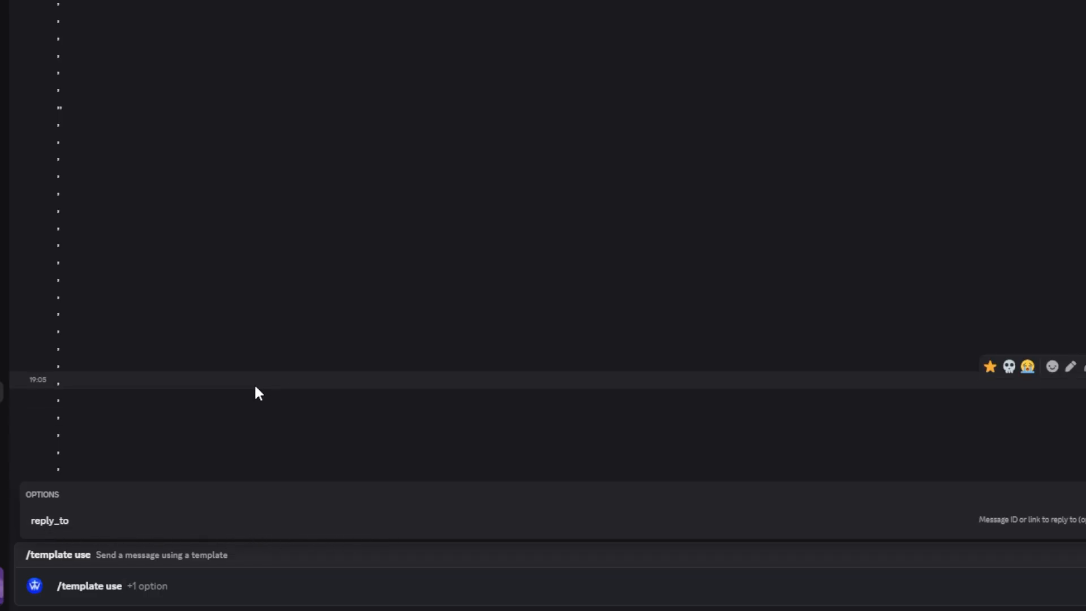
{"action": "key", "text": "Return"}
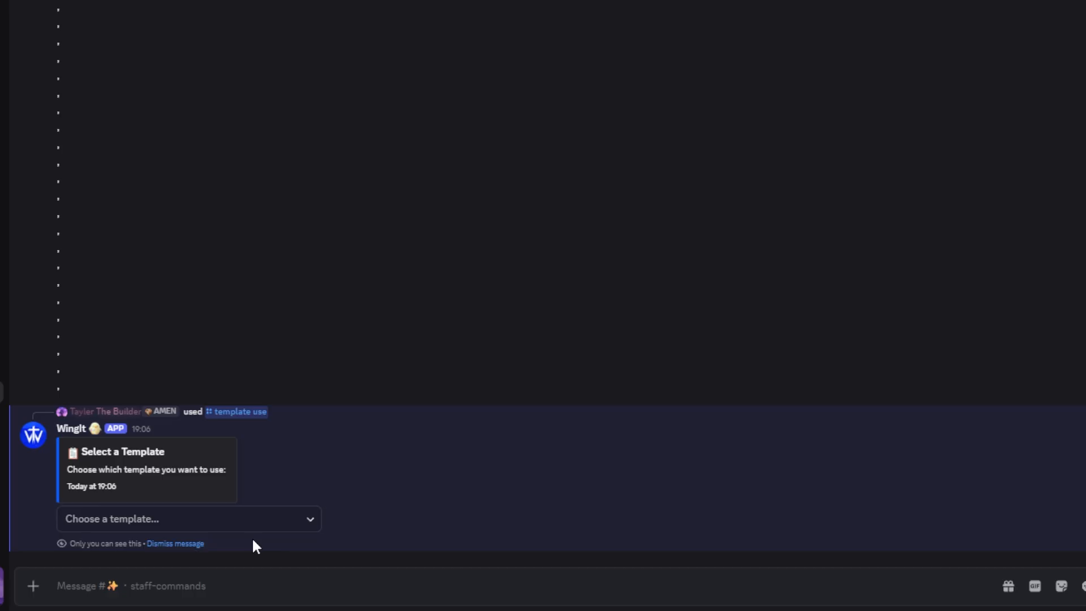
{"action": "left_click", "coordinate": [213, 520]}
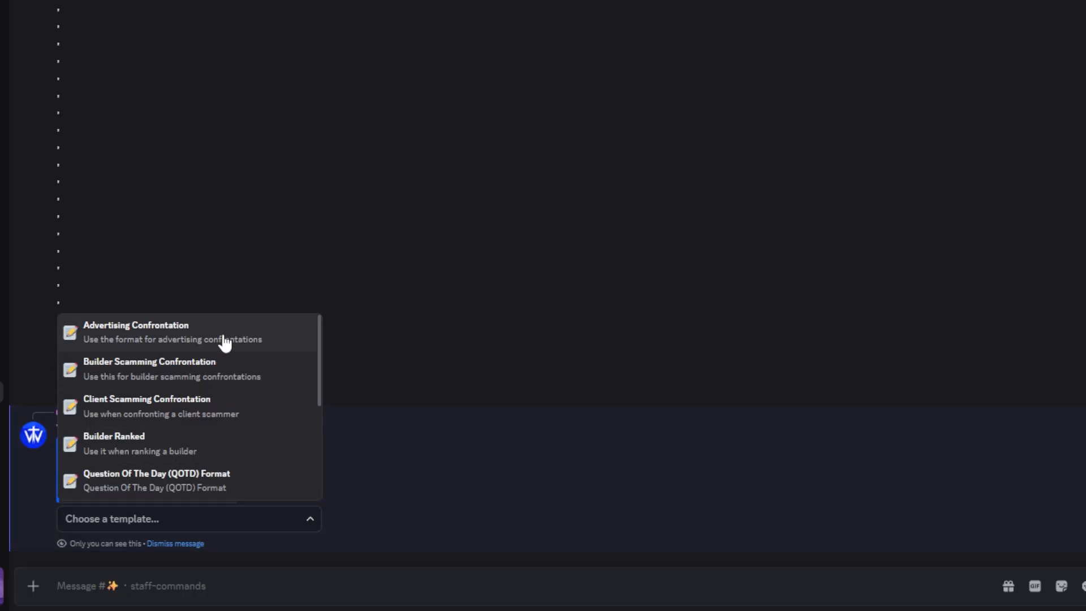
{"action": "scroll", "coordinate": [223, 342], "scroll_direction": "down", "scroll_amount": 4}
{"action": "scroll", "coordinate": [187, 491], "scroll_direction": "up", "scroll_amount": 4}
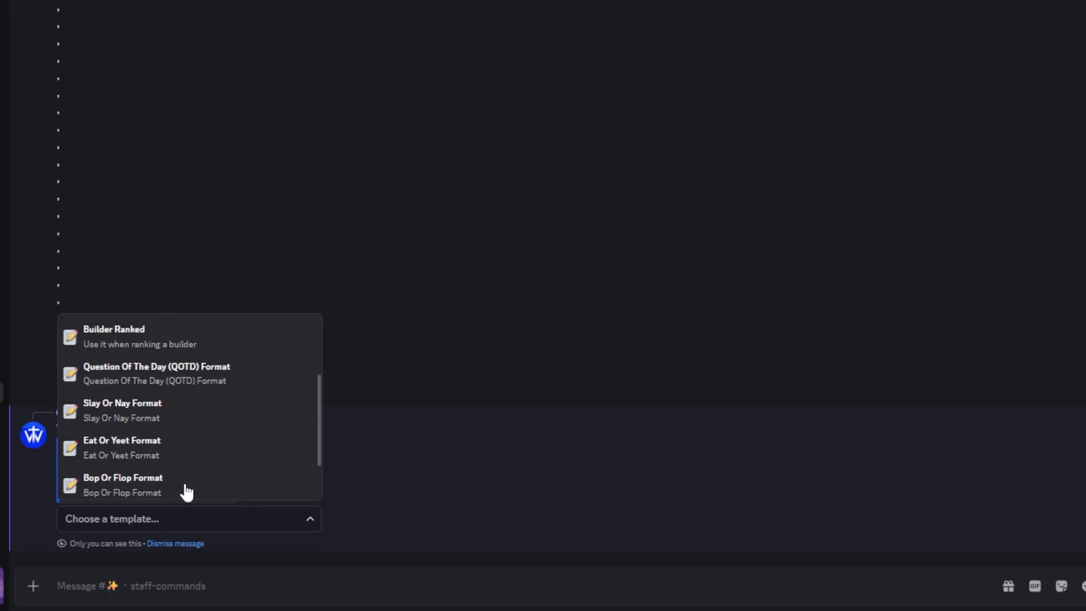
{"action": "left_click", "coordinate": [169, 447]}
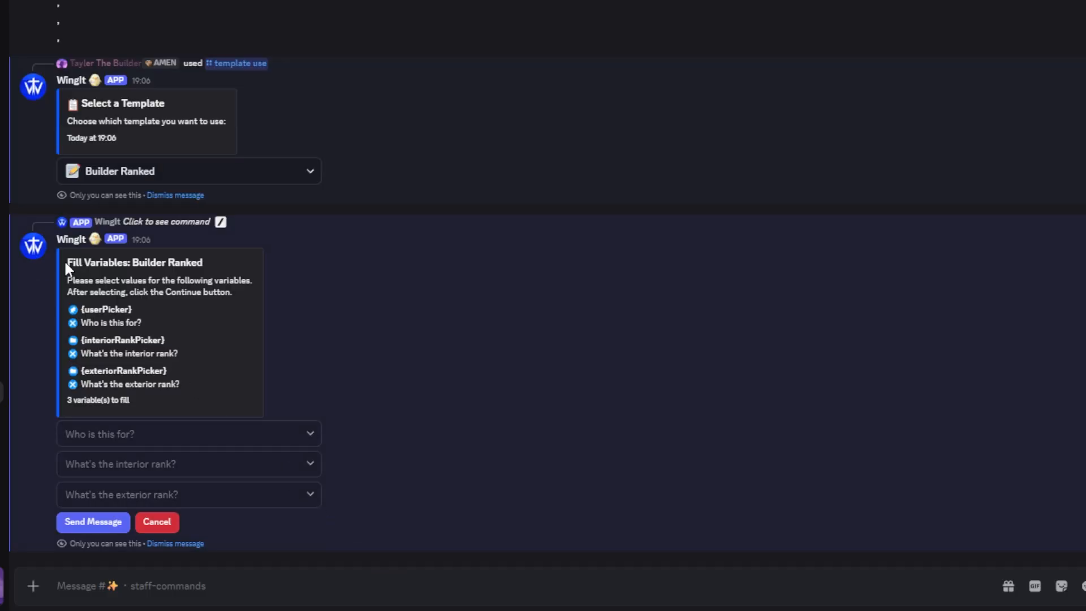
Review the Builder Ranked variables and set "Who is this for?" to the server member receiving the rank
{"action": "left_click_drag", "start_coordinate": [63, 259], "coordinate": [198, 393]}
{"action": "left_click", "coordinate": [201, 358]}
{"action": "left_click", "coordinate": [182, 433]}
{"action": "left_click", "coordinate": [165, 466]}
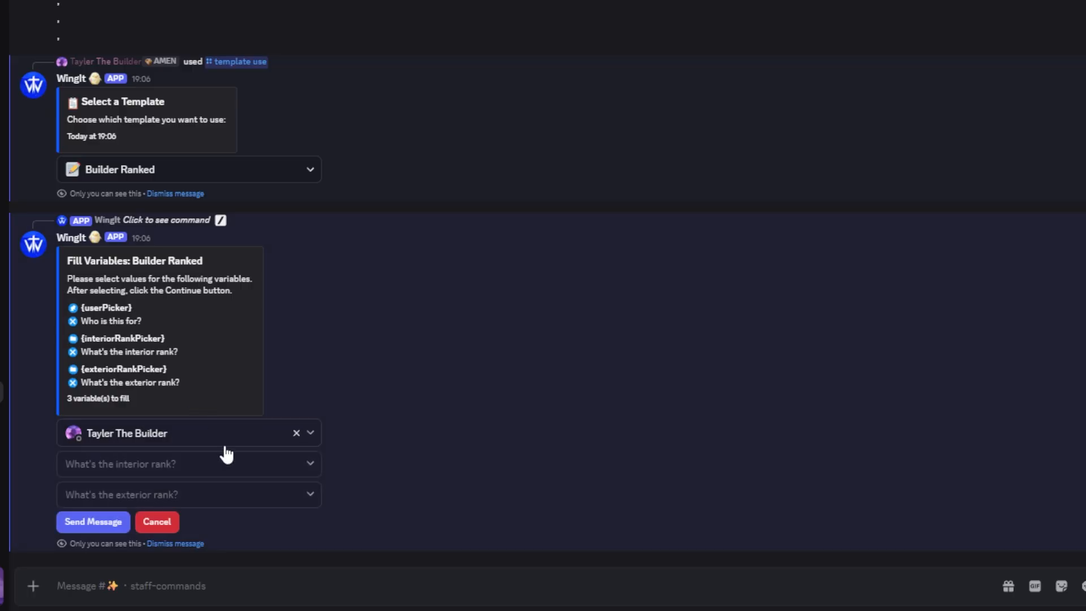
Set the interior rank to skilled interior builder and the exterior rank to skilled exterior builder, and generate the message
{"action": "left_click", "coordinate": [218, 464]}
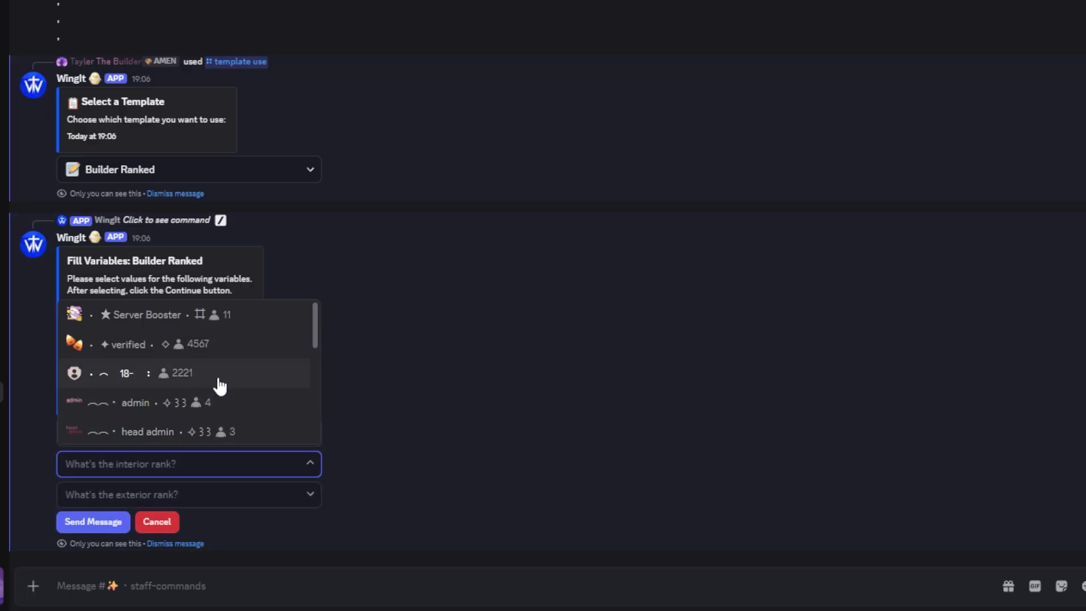
{"action": "type", "text": "sk"}
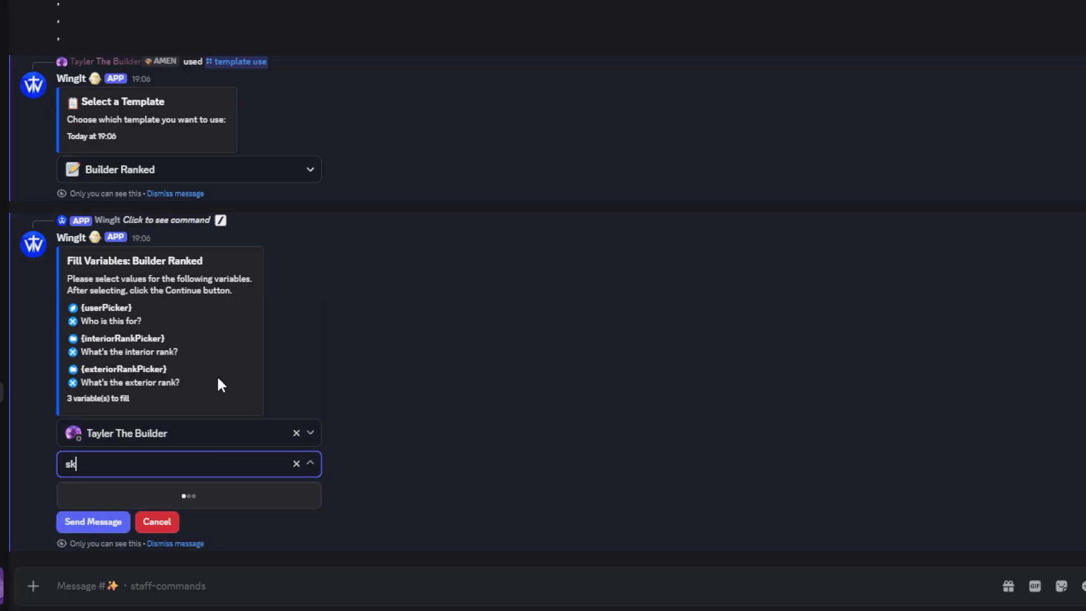
{"action": "type", "text": "illed"}
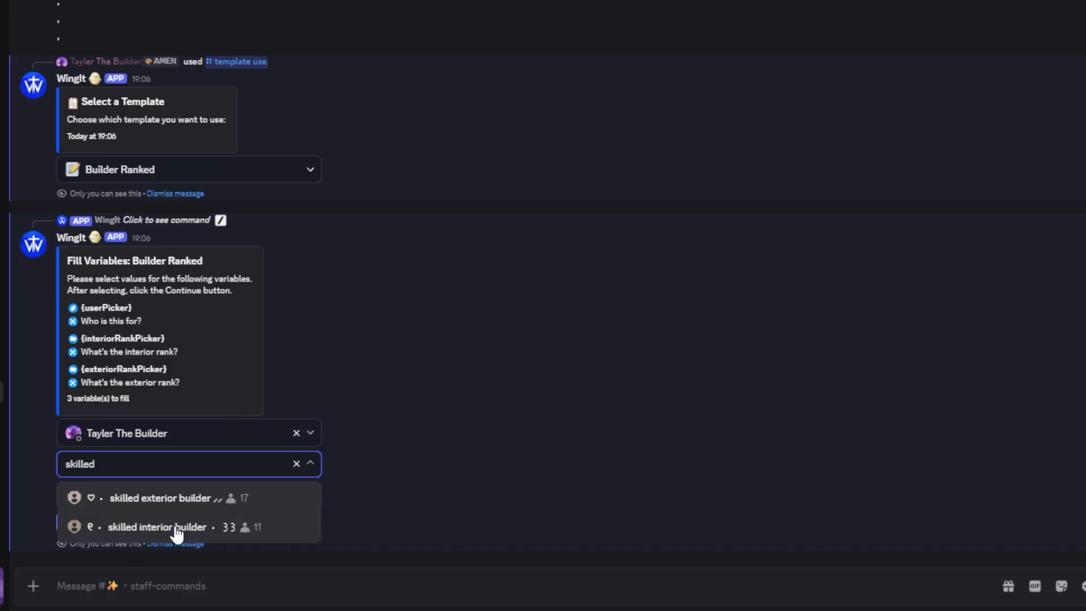
{"action": "left_click", "coordinate": [173, 526]}
{"action": "left_click", "coordinate": [181, 503]}
{"action": "type", "text": "skilled"}
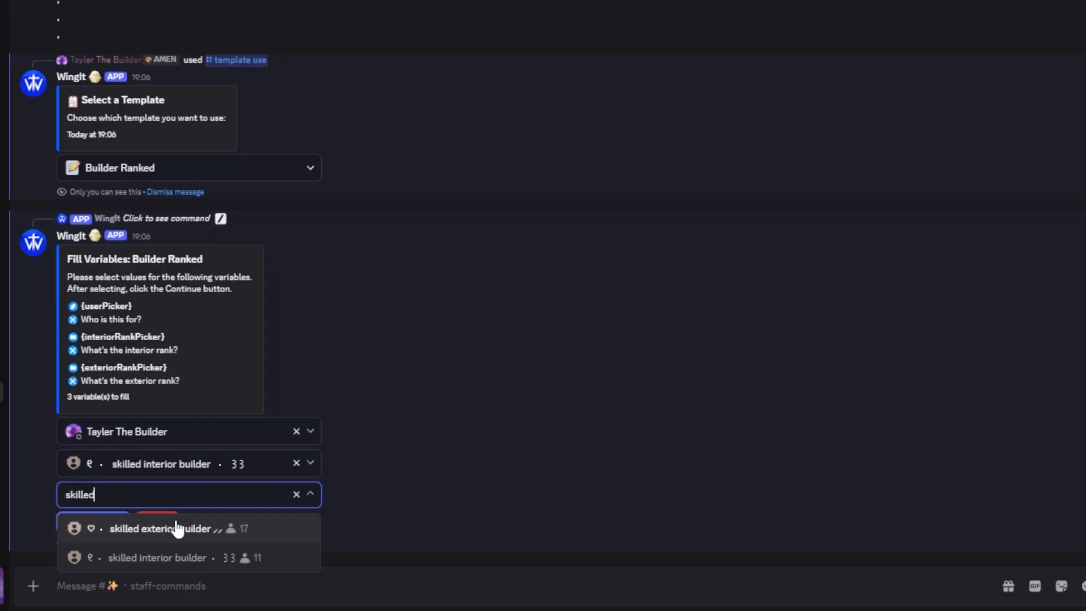
{"action": "left_click", "coordinate": [174, 522]}
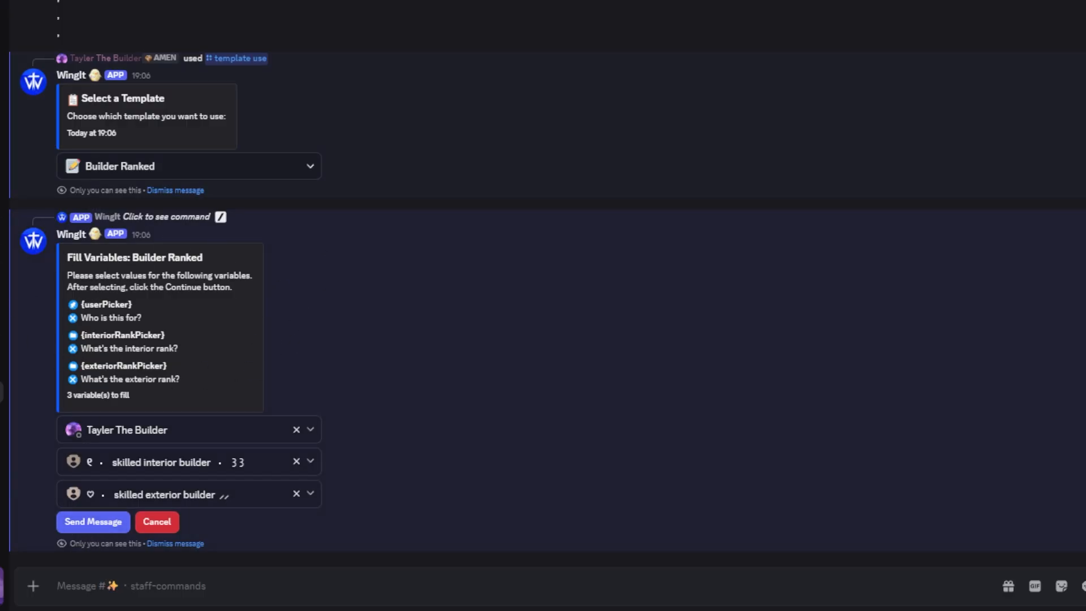
{"action": "left_click", "coordinate": [86, 523]}
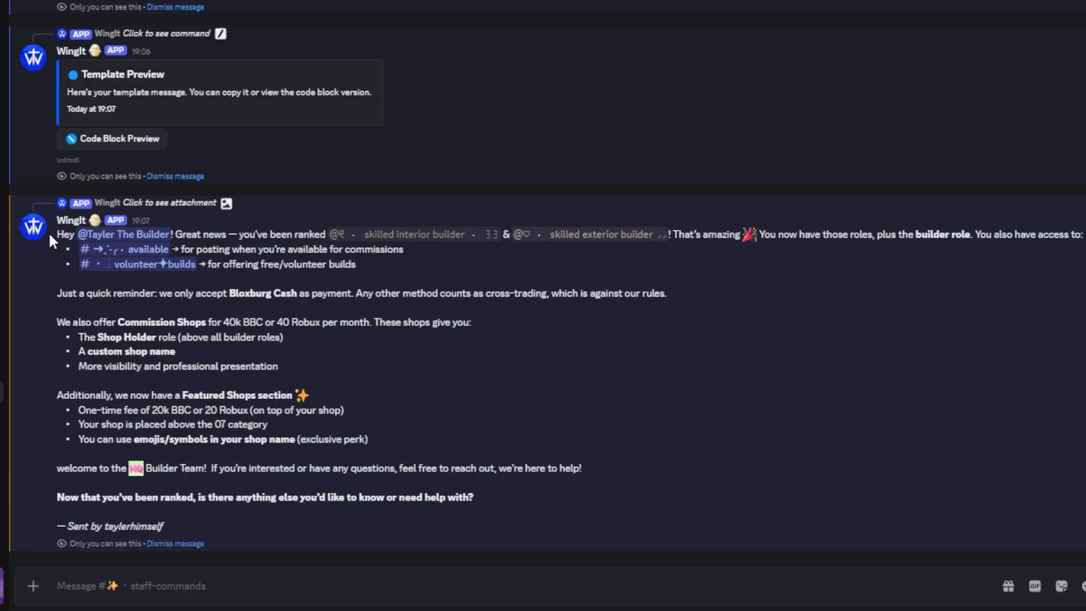
Copy the full generated rank message into the channel's message box, and clear the draft
{"action": "left_click_drag", "start_coordinate": [49, 232], "coordinate": [257, 520]}
{"action": "left_click", "coordinate": [888, 329]}
{"action": "left_click_drag", "start_coordinate": [33, 244], "coordinate": [244, 530]}
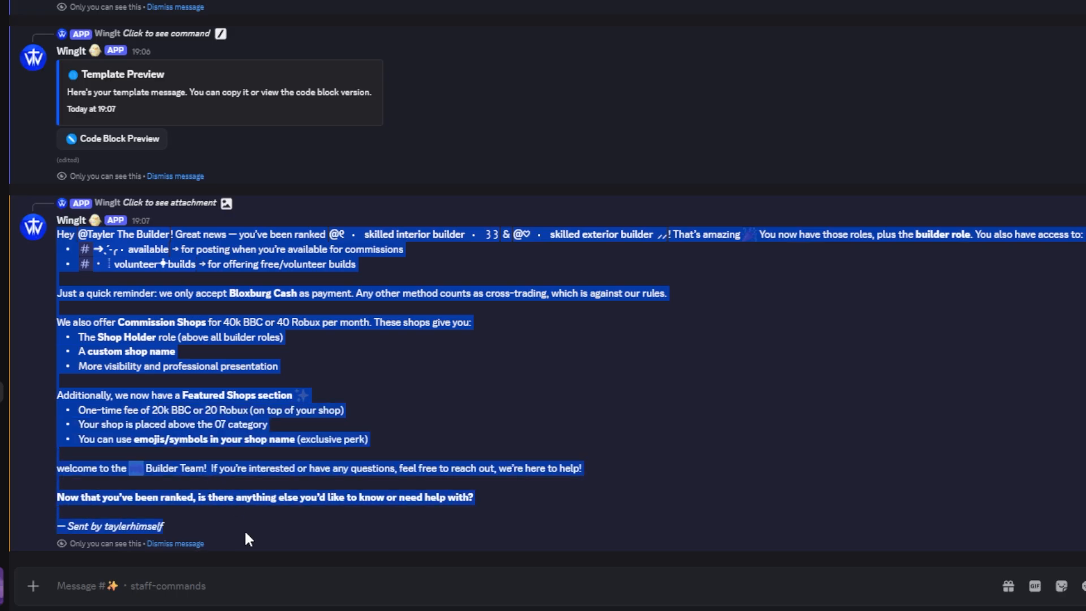
{"action": "key", "text": "ctrl+c"}
{"action": "key", "text": "ctrl+v"}
{"action": "key", "text": "ctrl+a"}
{"action": "key", "text": "BackSpace"}
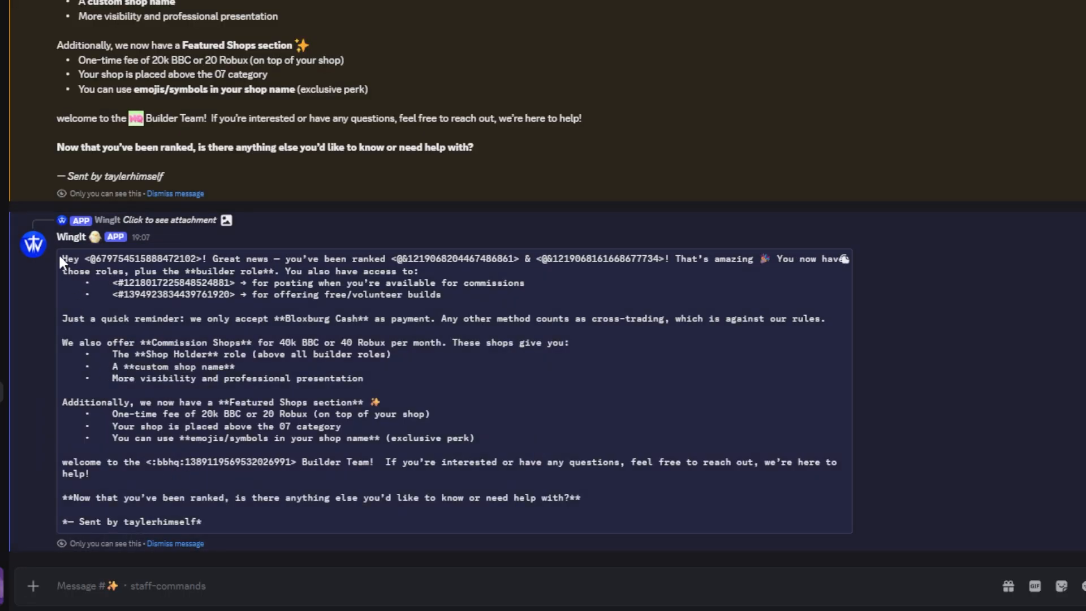
Copy the code block version of the rank message into the message box, and clear the draft
{"action": "left_click_drag", "start_coordinate": [60, 255], "coordinate": [250, 537]}
{"action": "key", "text": "ctrl+c"}
{"action": "key", "text": "ctrl+v"}
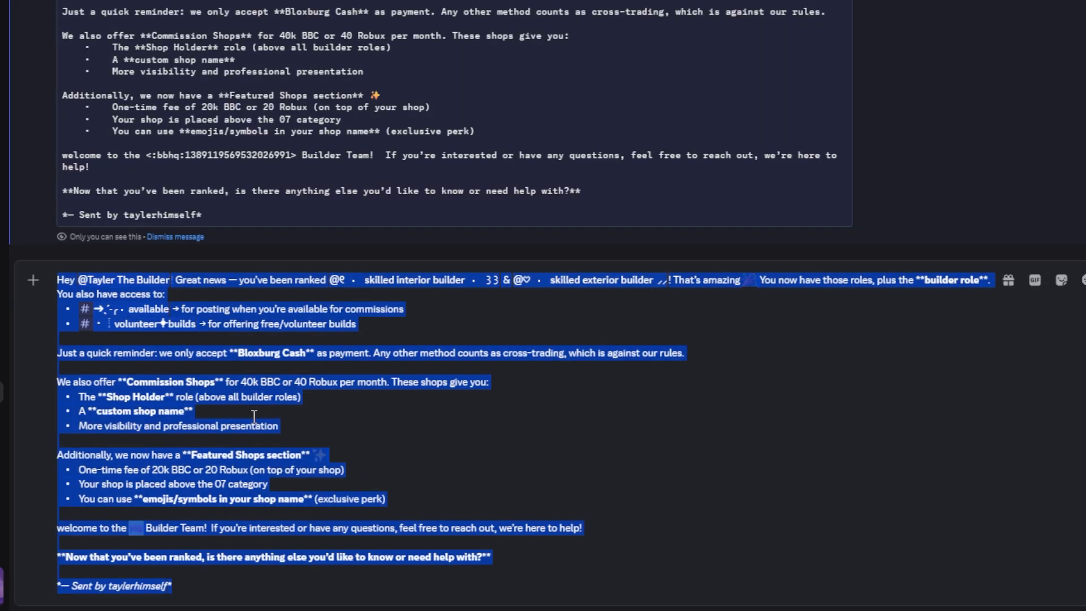
{"action": "key", "text": "ctrl+a"}
{"action": "key", "text": "BackSpace"}
Dismiss all of the bot's private template replies in the staff-commands channel
{"action": "left_click", "coordinate": [157, 544]}
{"action": "left_click", "coordinate": [158, 544]}
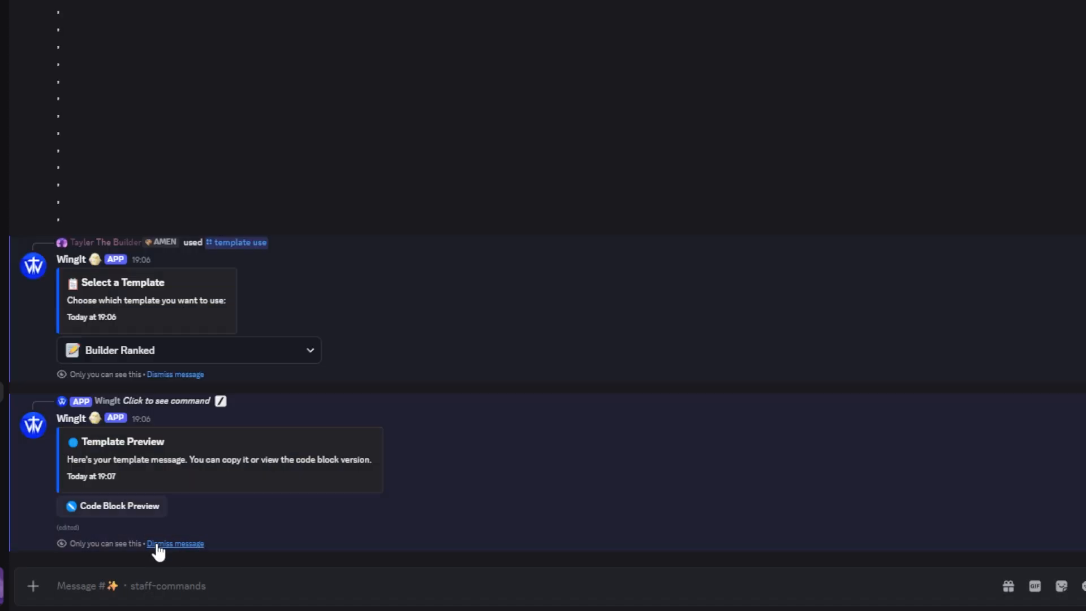
{"action": "left_click", "coordinate": [158, 544]}
{"action": "left_click", "coordinate": [160, 544]}
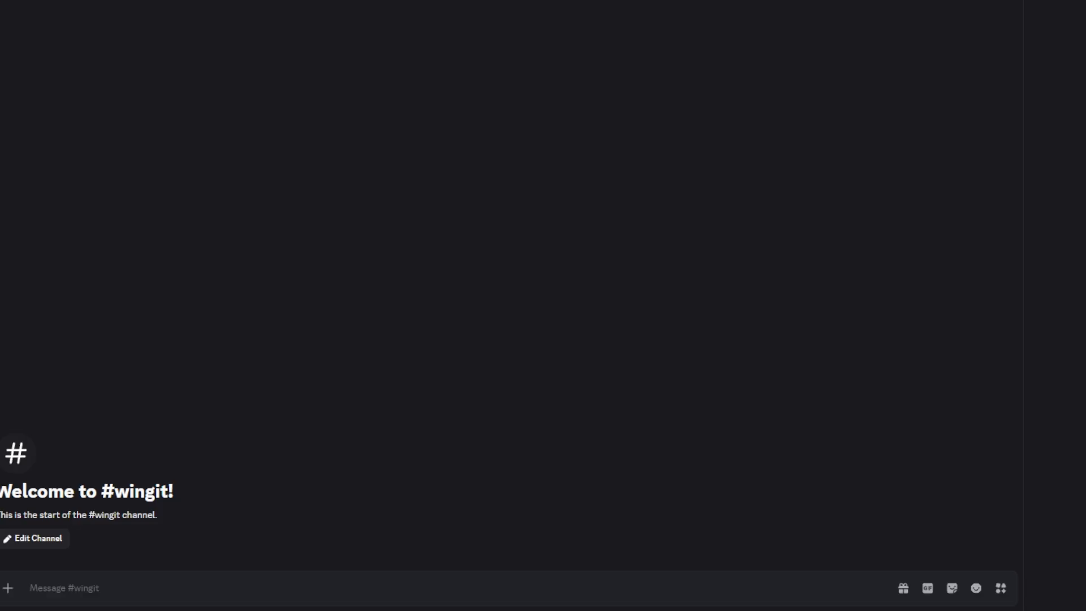
Run the bot's /setup command in the #wingit channel
{"action": "type", "text": "/setup"}
{"action": "key", "text": "Return"}
{"action": "key", "text": "Return"}
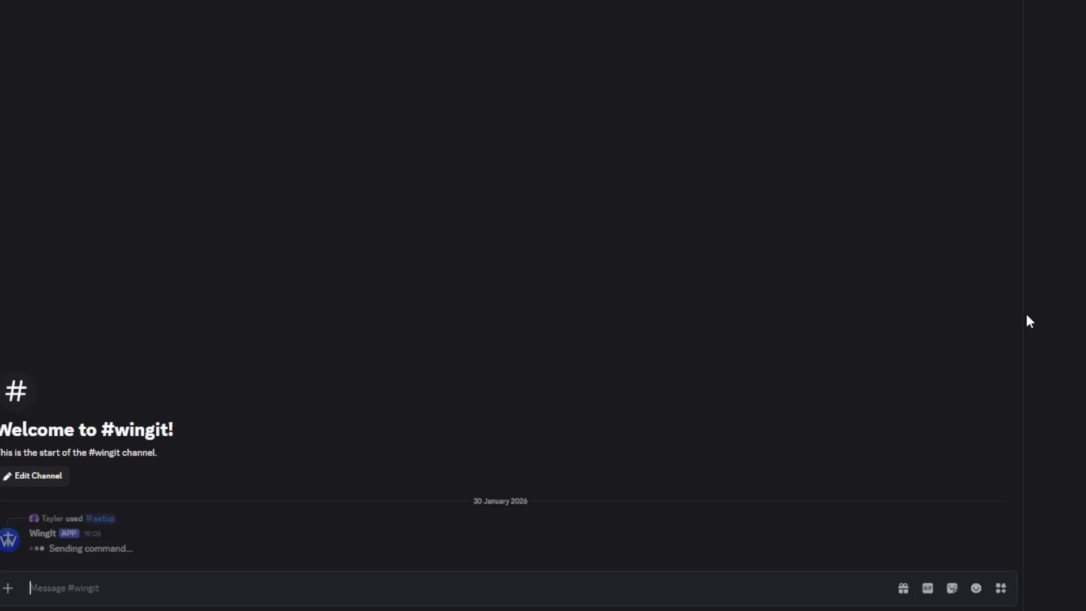
{"action": "type", "text": "/modi"}
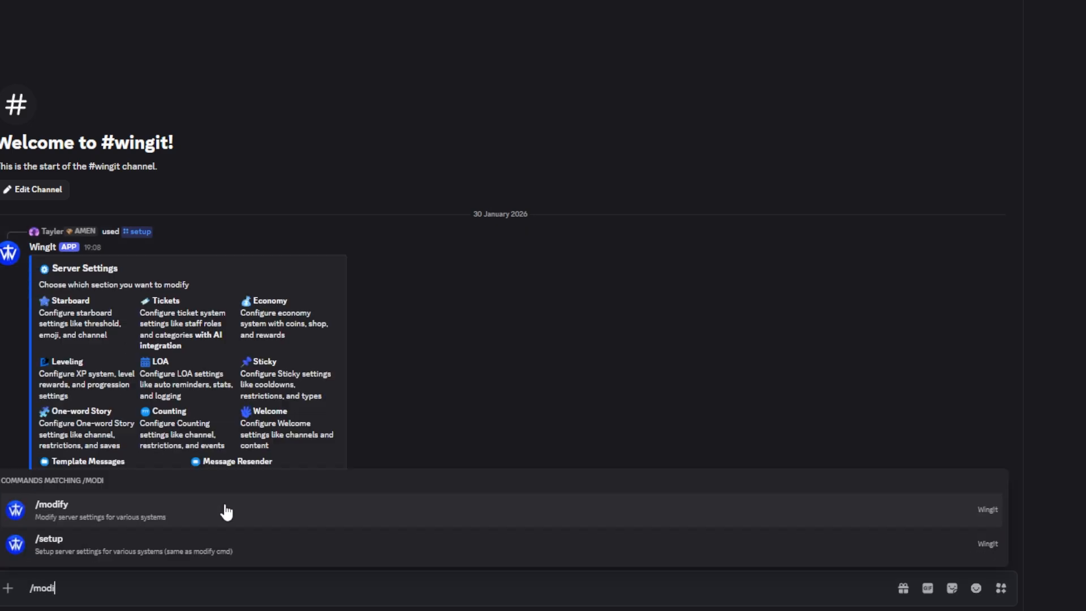
{"action": "key", "text": "ctrl+a"}
{"action": "key", "text": "BackSpace"}
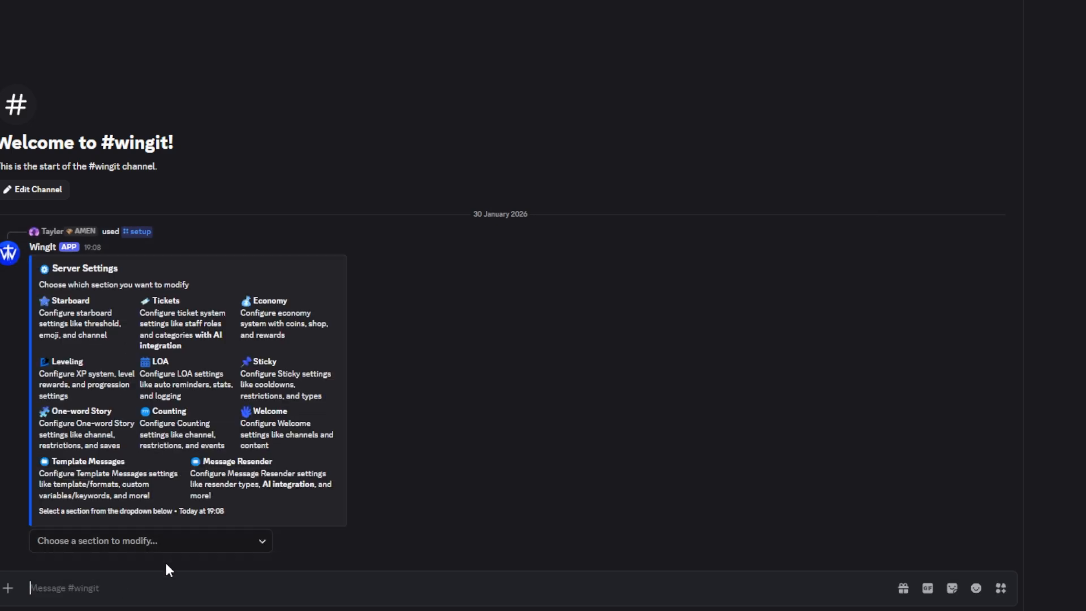
Open the Template Messages Settings section from the bot's server settings
{"action": "left_click", "coordinate": [164, 547]}
{"action": "scroll", "coordinate": [185, 453], "scroll_direction": "down", "scroll_amount": 3}
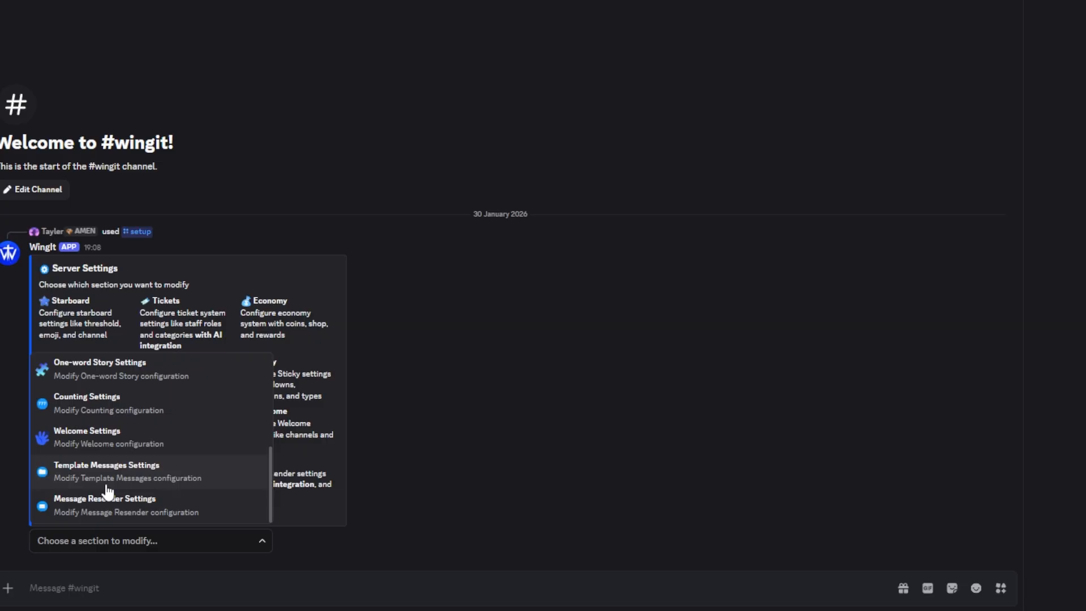
{"action": "left_click", "coordinate": [116, 484]}
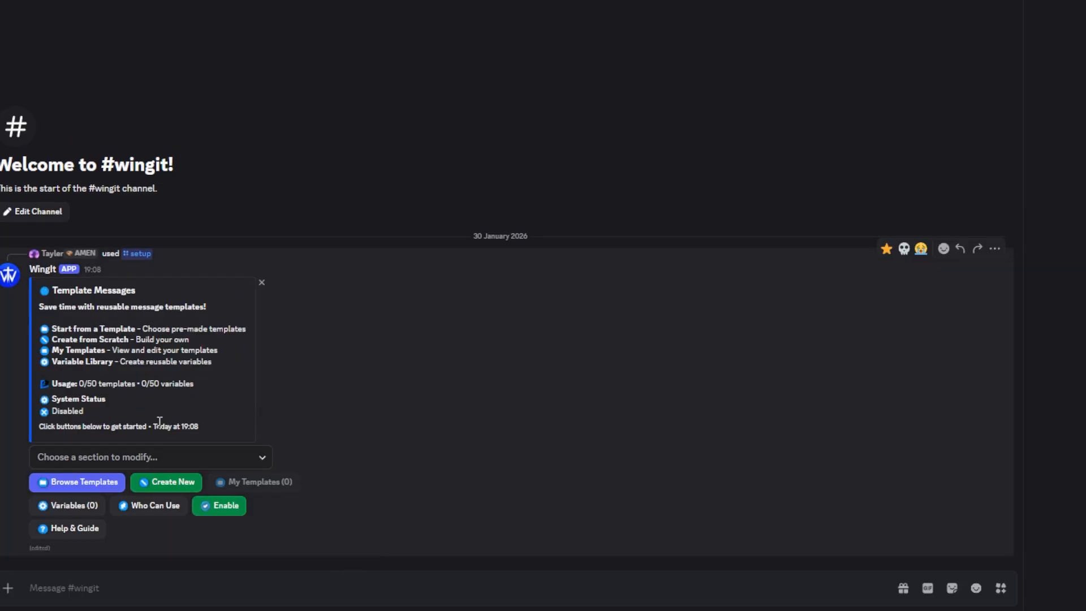
Review the gallery of pre-made templates and open the Welcome Message template for customization
{"action": "left_click", "coordinate": [99, 486]}
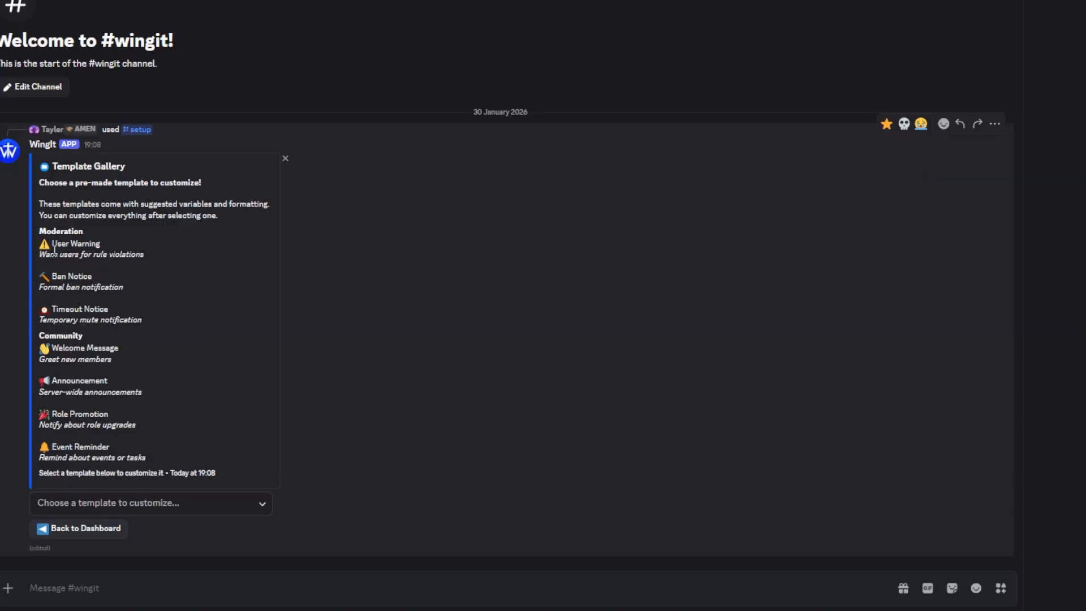
{"action": "left_click_drag", "start_coordinate": [37, 204], "coordinate": [186, 465]}
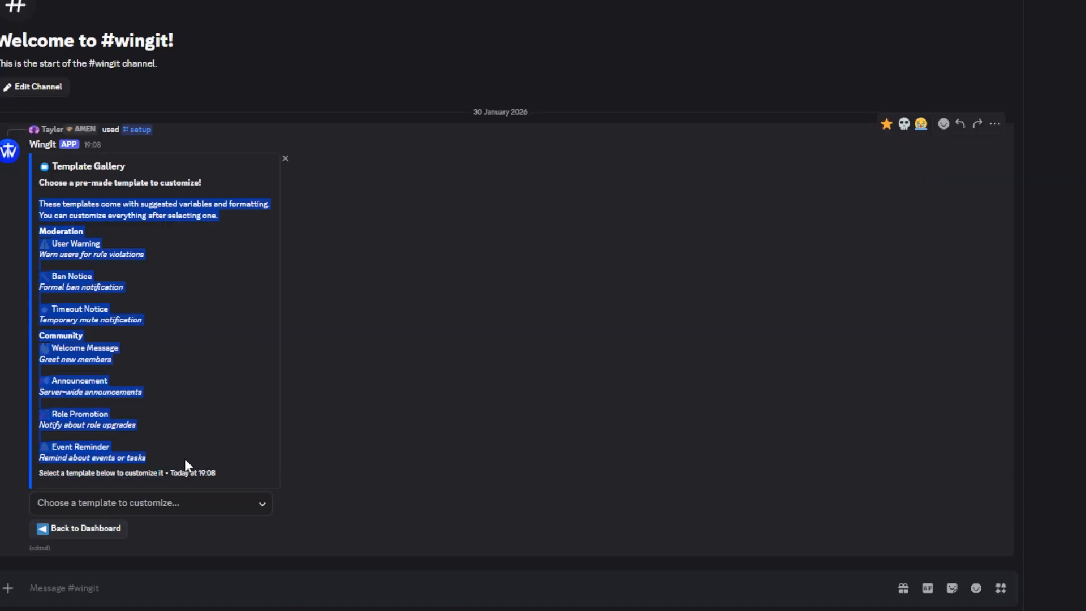
{"action": "left_click", "coordinate": [184, 459]}
{"action": "left_click", "coordinate": [172, 512]}
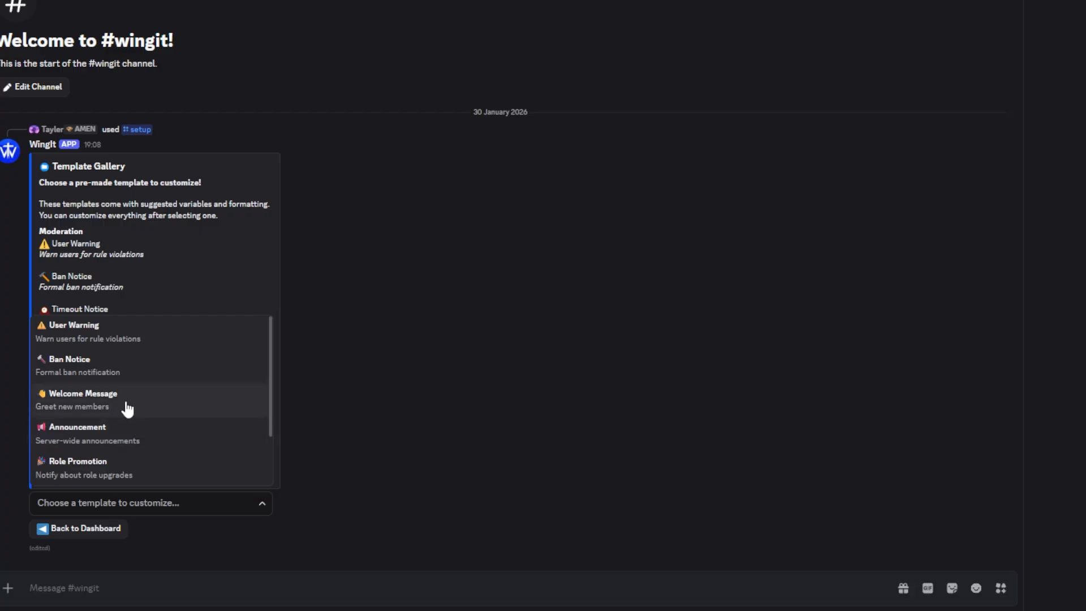
{"action": "left_click", "coordinate": [114, 403]}
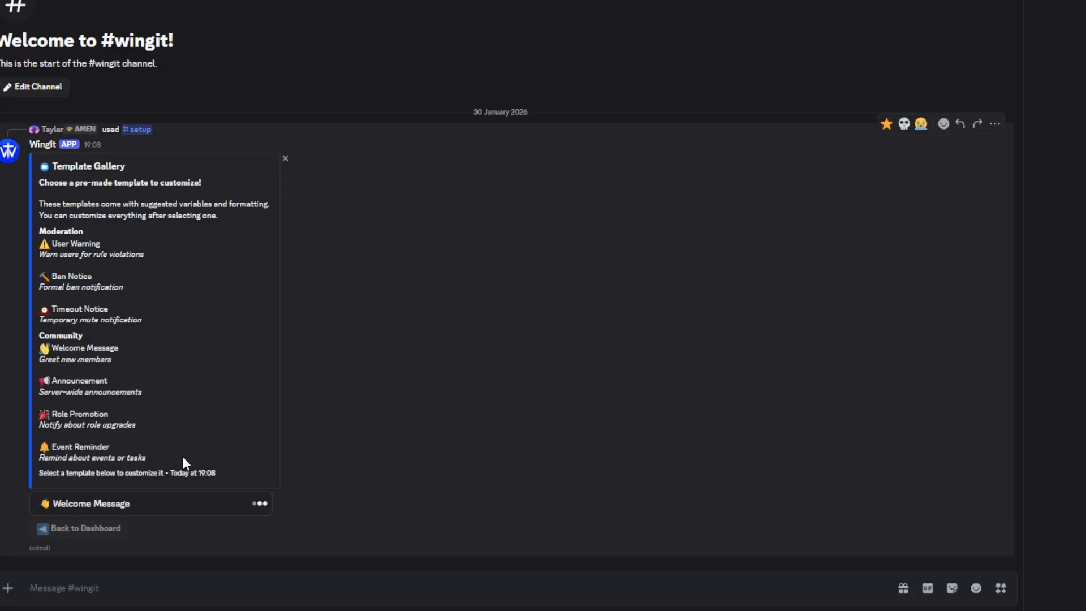
Examine the Welcome Message form's name, description and message text, and return to the template dashboard without submitting
{"action": "scroll", "coordinate": [383, 298], "scroll_direction": "down", "scroll_amount": 3}
{"action": "scroll", "coordinate": [383, 293], "scroll_direction": "up", "scroll_amount": 3}
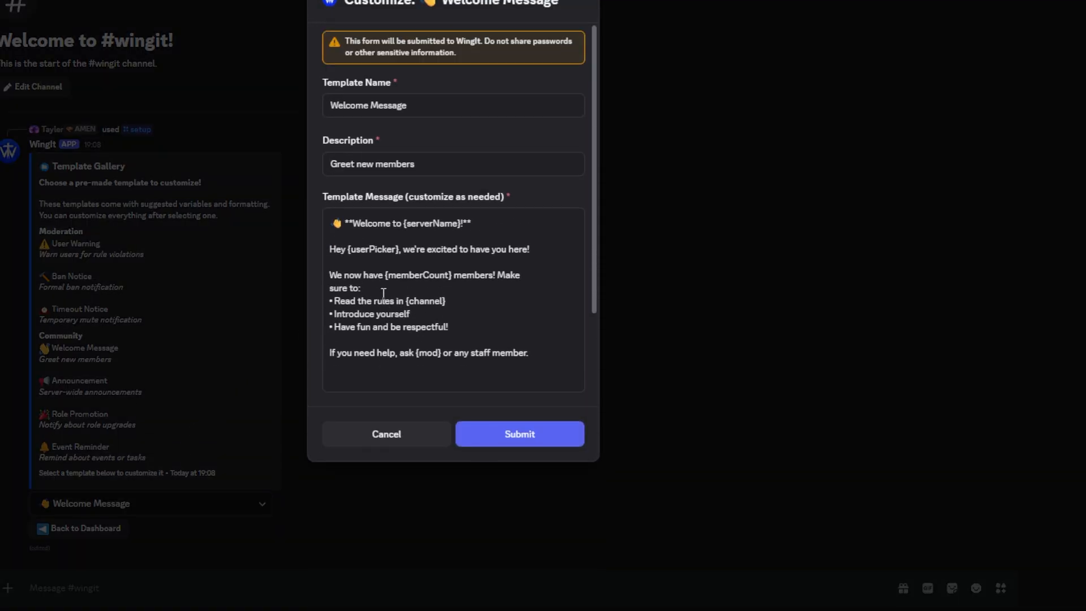
{"action": "scroll", "coordinate": [365, 187], "scroll_direction": "down", "scroll_amount": 3}
{"action": "scroll", "coordinate": [364, 187], "scroll_direction": "up", "scroll_amount": 3}
{"action": "key", "text": "Escape"}
{"action": "left_click", "coordinate": [84, 532]}
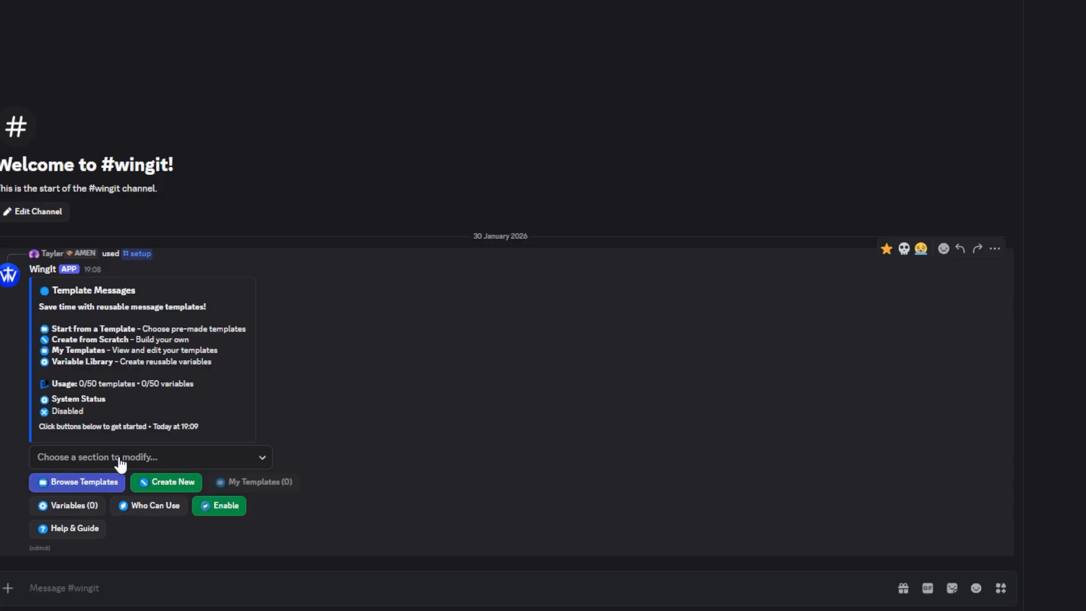
Examine which roles can be allowed to use templates, and return to the dashboard without selecting any
{"action": "left_click", "coordinate": [145, 509]}
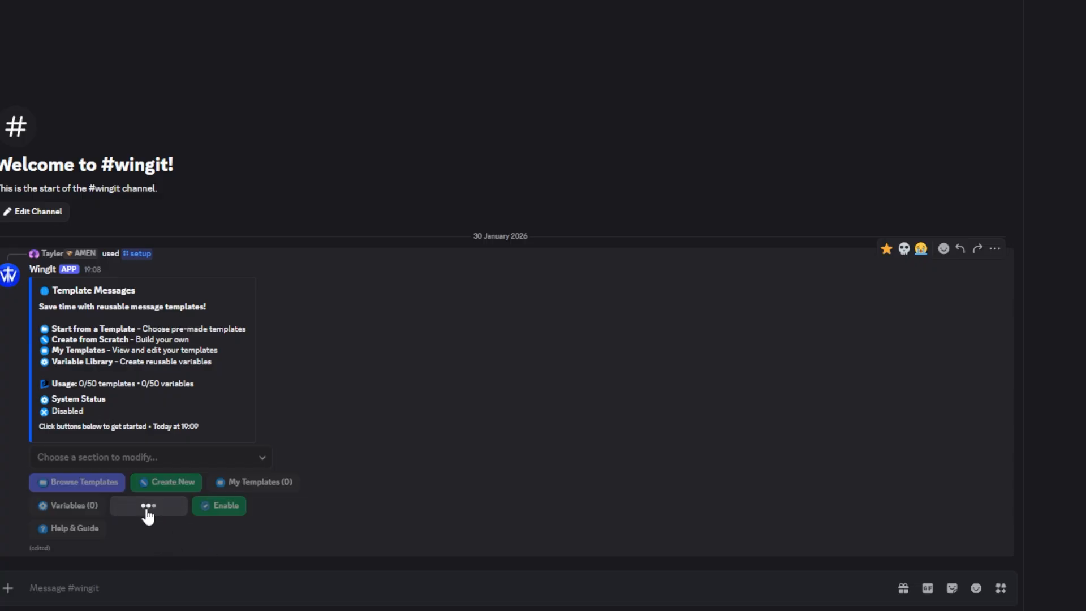
{"action": "left_click", "coordinate": [124, 509]}
{"action": "scroll", "coordinate": [134, 396], "scroll_direction": "down", "scroll_amount": 1}
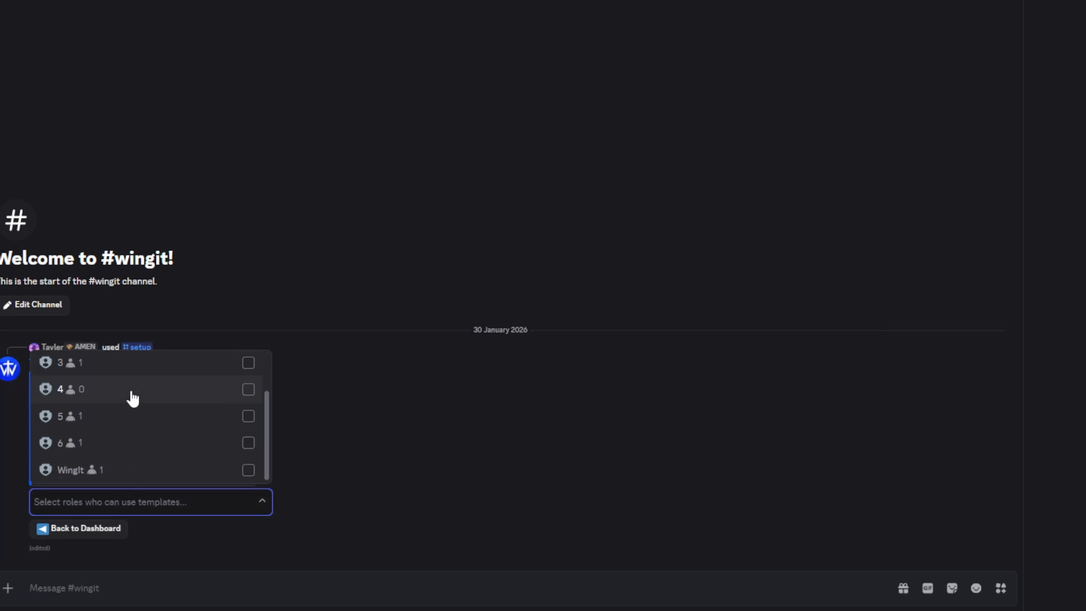
{"action": "scroll", "coordinate": [134, 396], "scroll_direction": "up", "scroll_amount": 1}
{"action": "left_click", "coordinate": [381, 428]}
{"action": "left_click", "coordinate": [83, 532]}
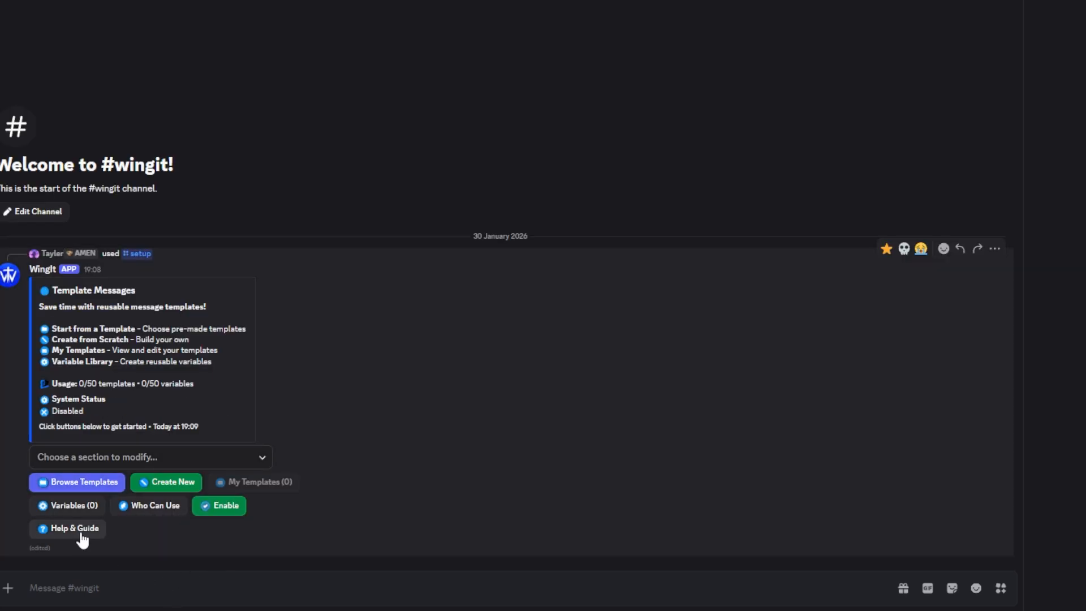
Read the Template Help Guide on built-in and custom variables, and return to the template dashboard
{"action": "left_click", "coordinate": [81, 534]}
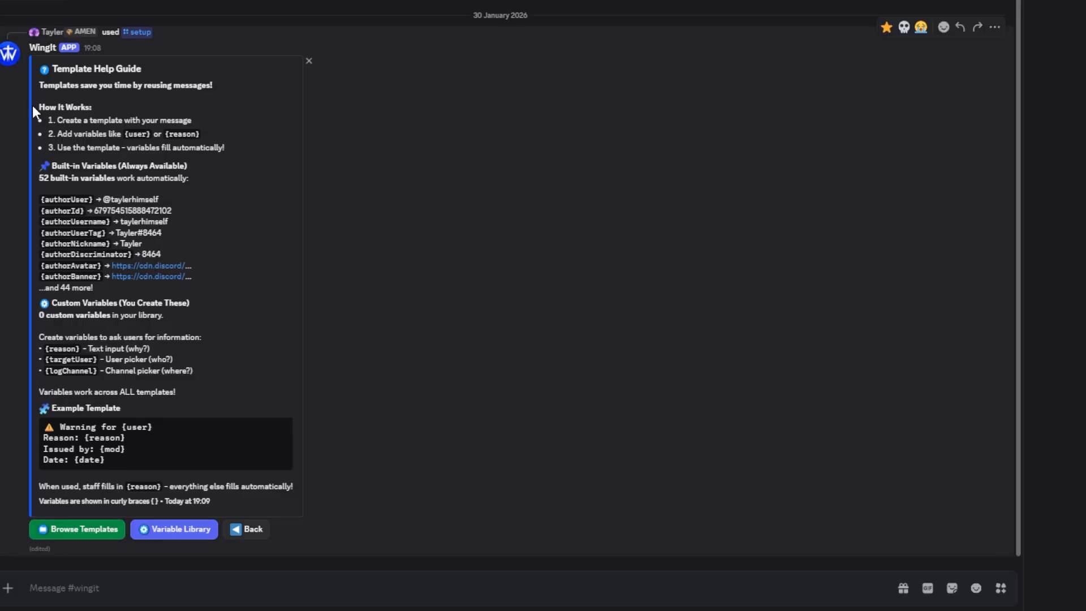
{"action": "left_click_drag", "start_coordinate": [32, 82], "coordinate": [282, 485]}
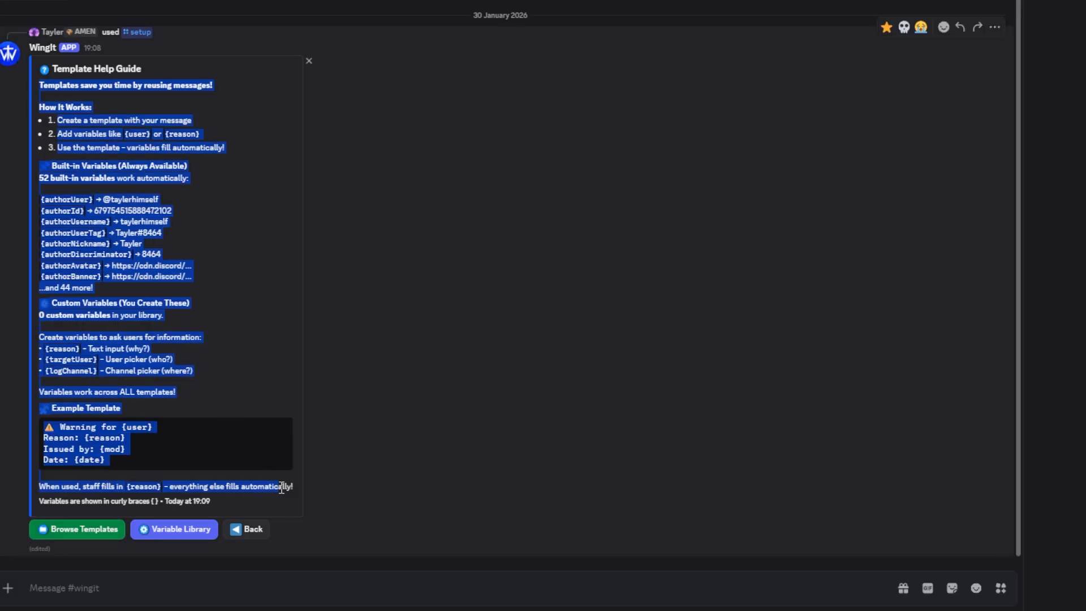
{"action": "left_click", "coordinate": [230, 406]}
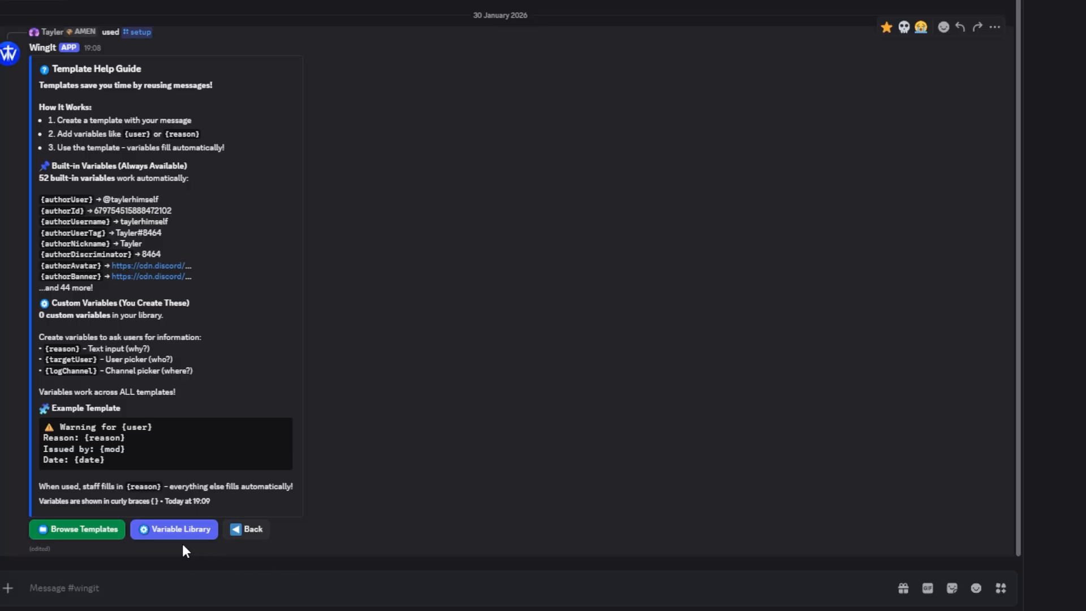
{"action": "left_click", "coordinate": [247, 531]}
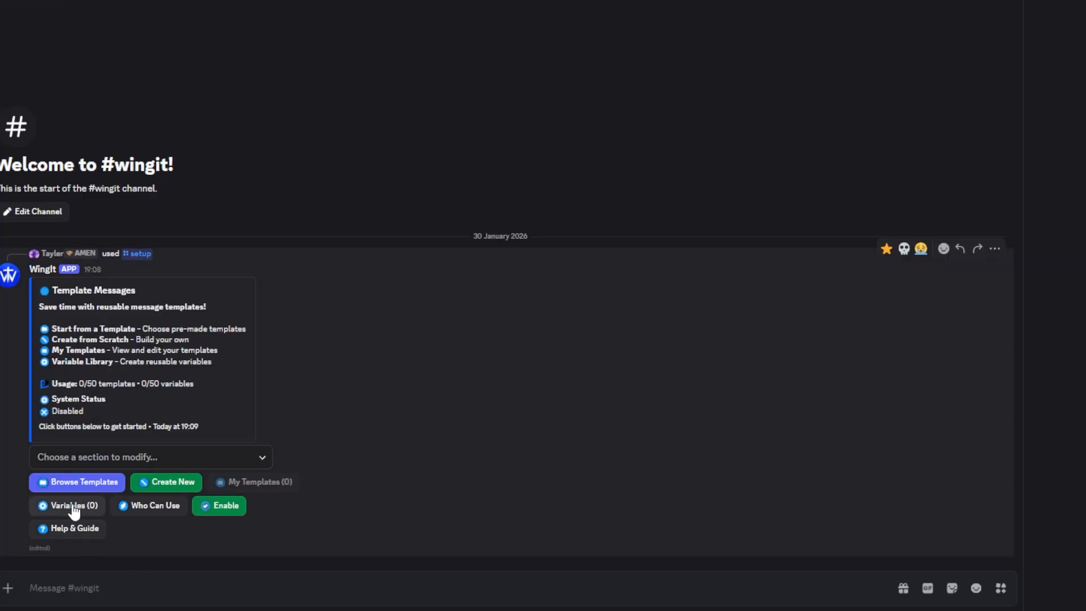
Review the Variable Library's complete variables list and the types offered for a new variable, and return to the dashboard without creating one
{"action": "left_click", "coordinate": [72, 508]}
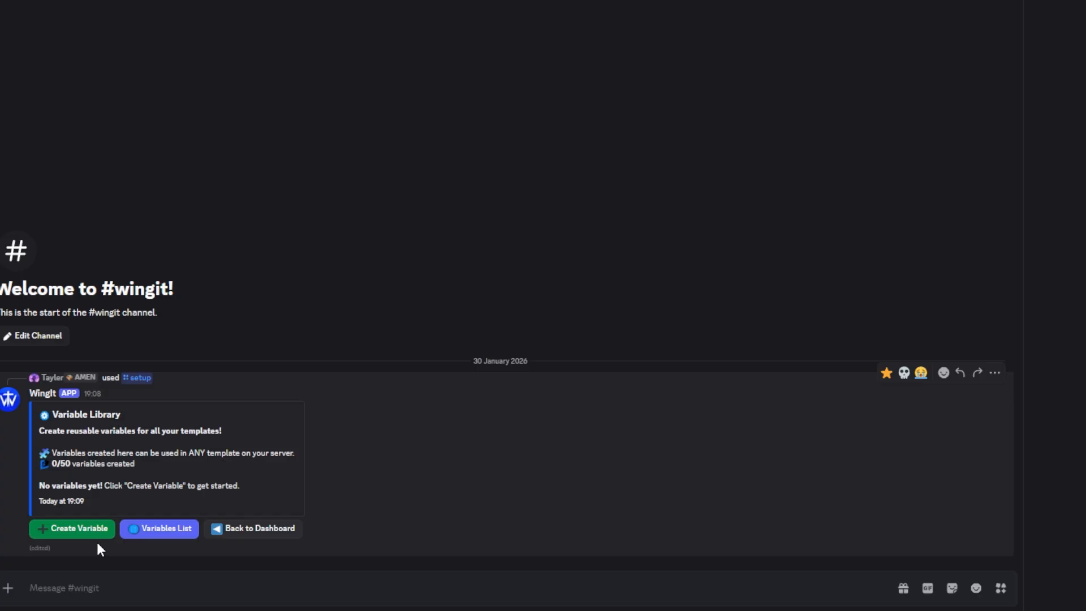
{"action": "left_click", "coordinate": [168, 530]}
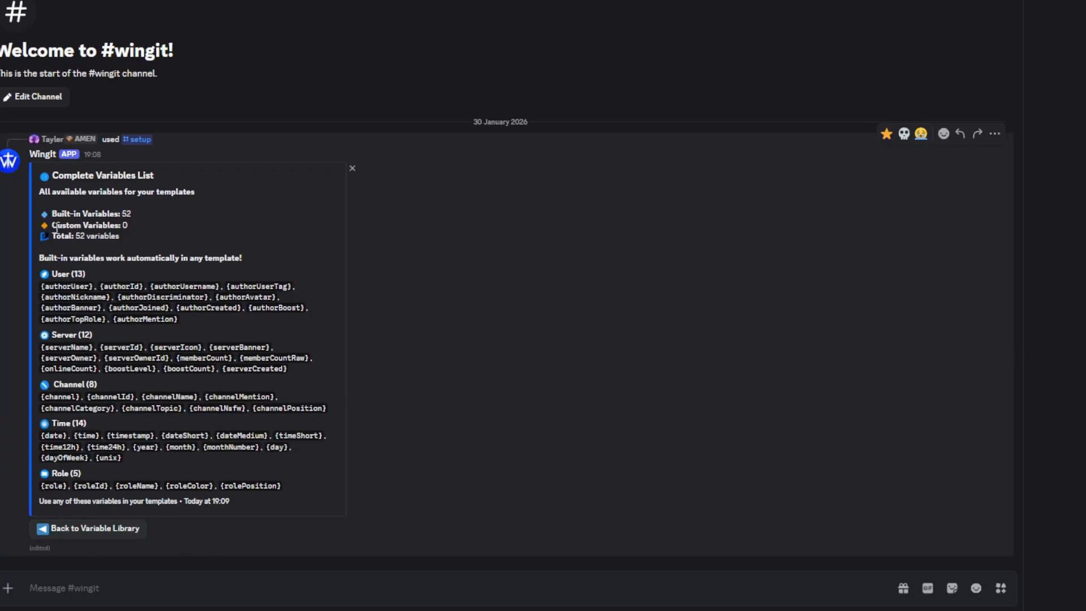
{"action": "left_click_drag", "start_coordinate": [41, 196], "coordinate": [303, 490]}
{"action": "left_click", "coordinate": [228, 437]}
{"action": "left_click", "coordinate": [98, 532]}
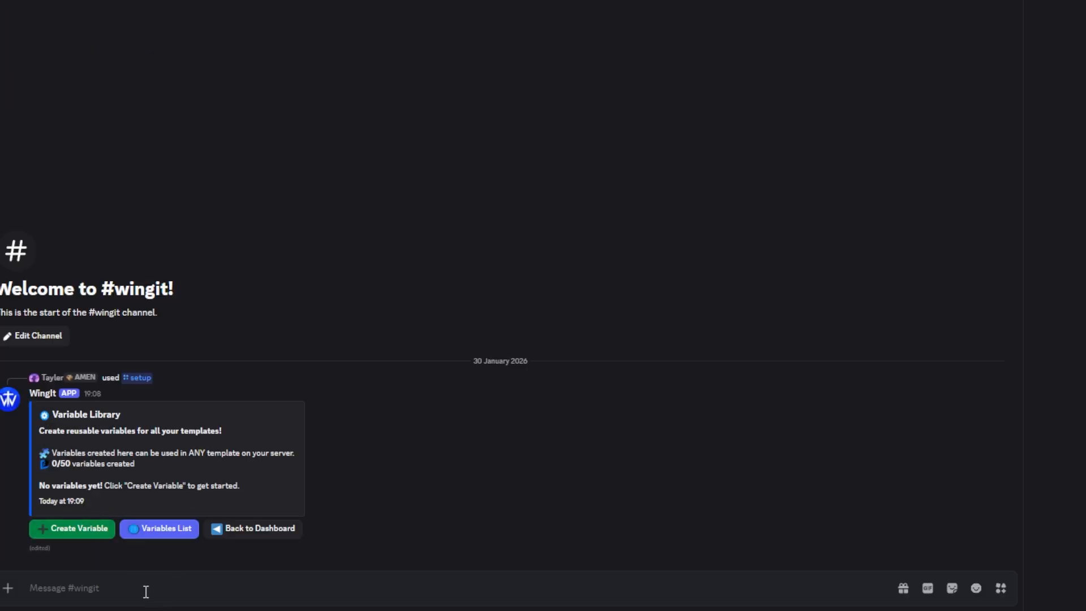
{"action": "left_click", "coordinate": [73, 533]}
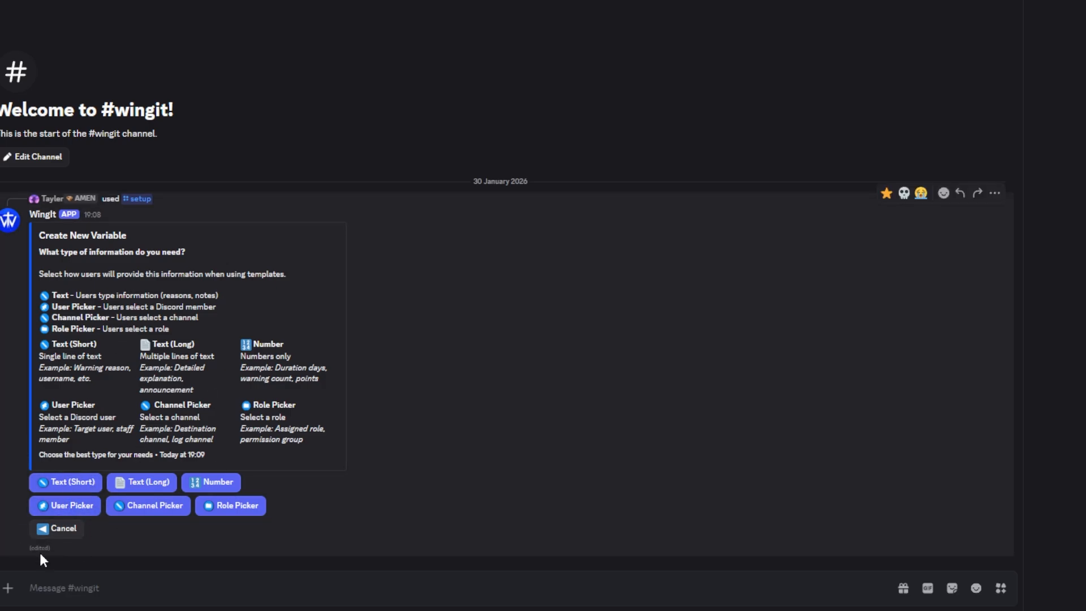
{"action": "left_click", "coordinate": [60, 532]}
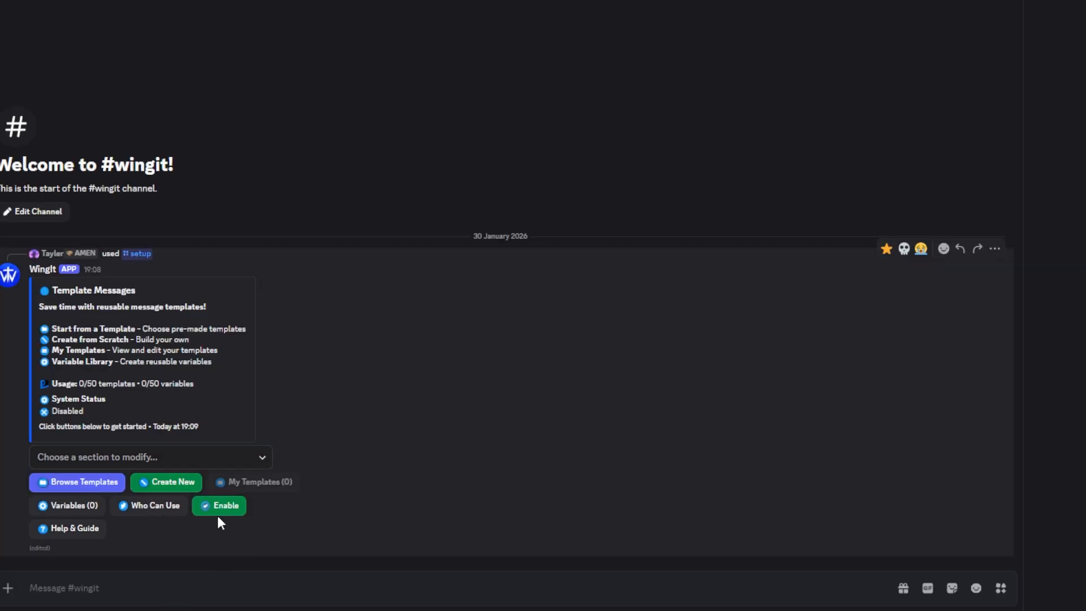
Enable the Template Messages system and open a blank form for creating a template from scratch
{"action": "left_click", "coordinate": [220, 509]}
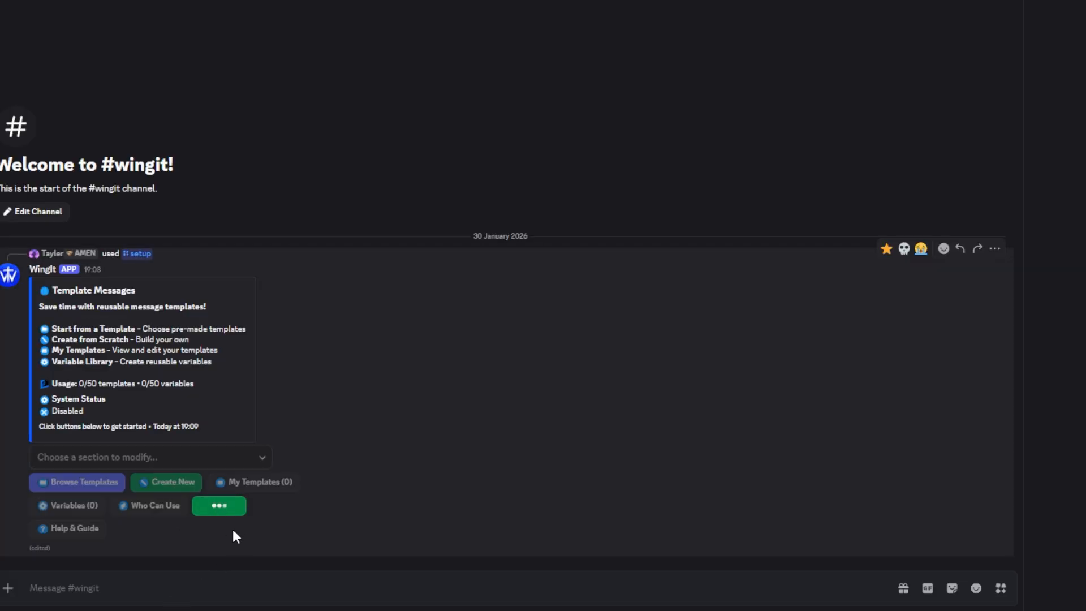
{"action": "left_click", "coordinate": [138, 549]}
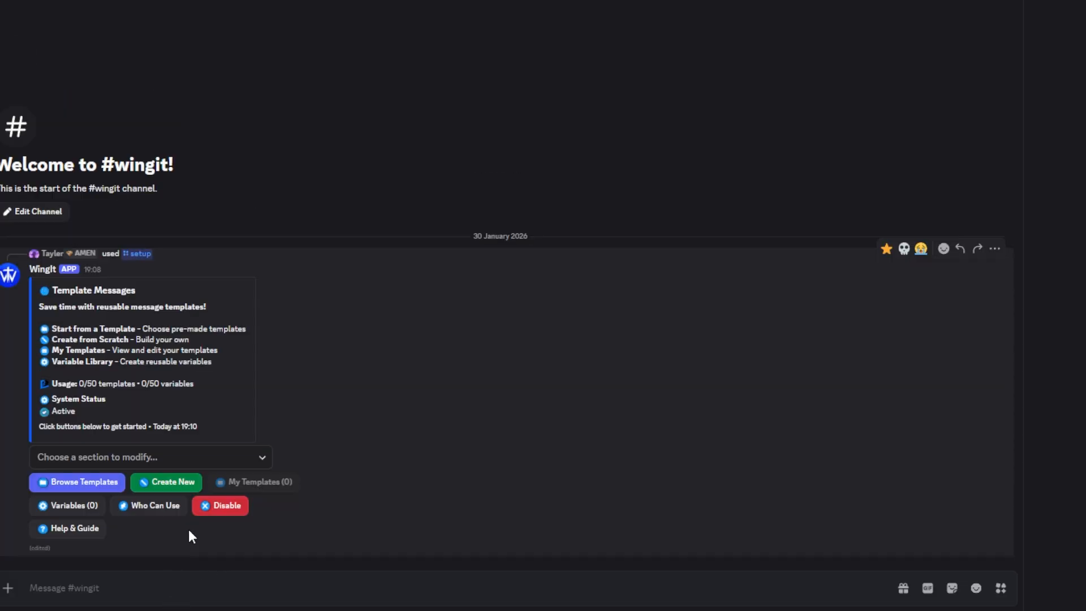
{"action": "left_click", "coordinate": [169, 486]}
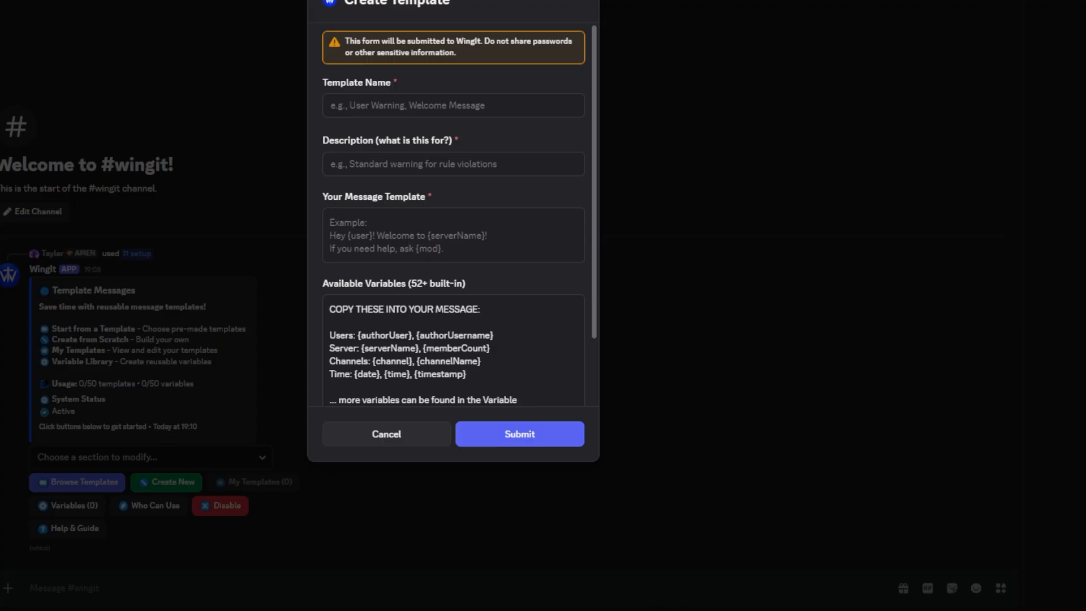
{"action": "left_click", "coordinate": [453, 400]}
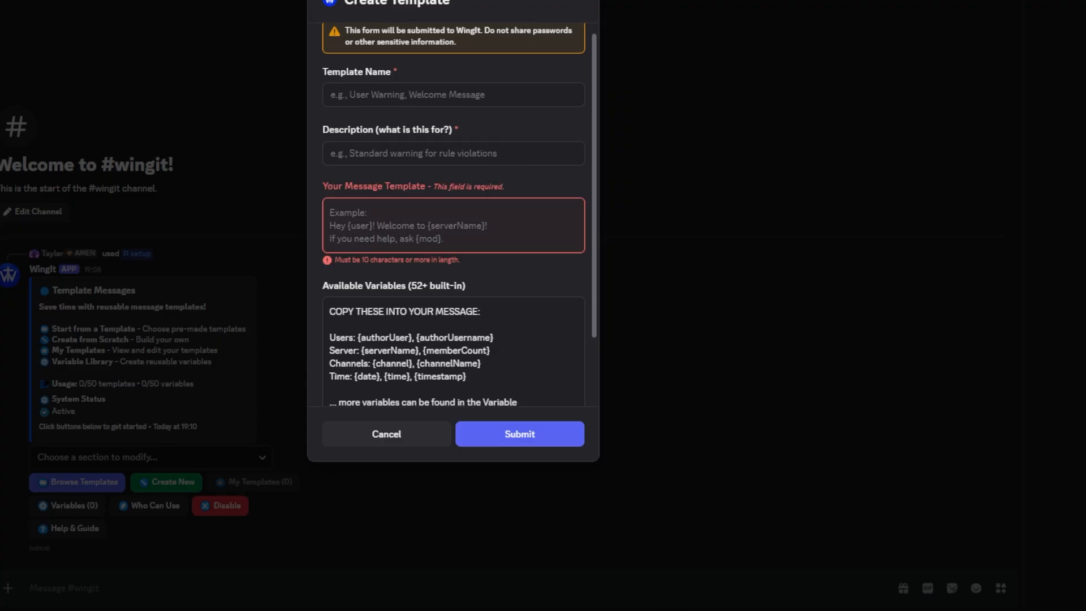
{"action": "scroll", "coordinate": [491, 95], "scroll_direction": "up", "scroll_amount": 1}
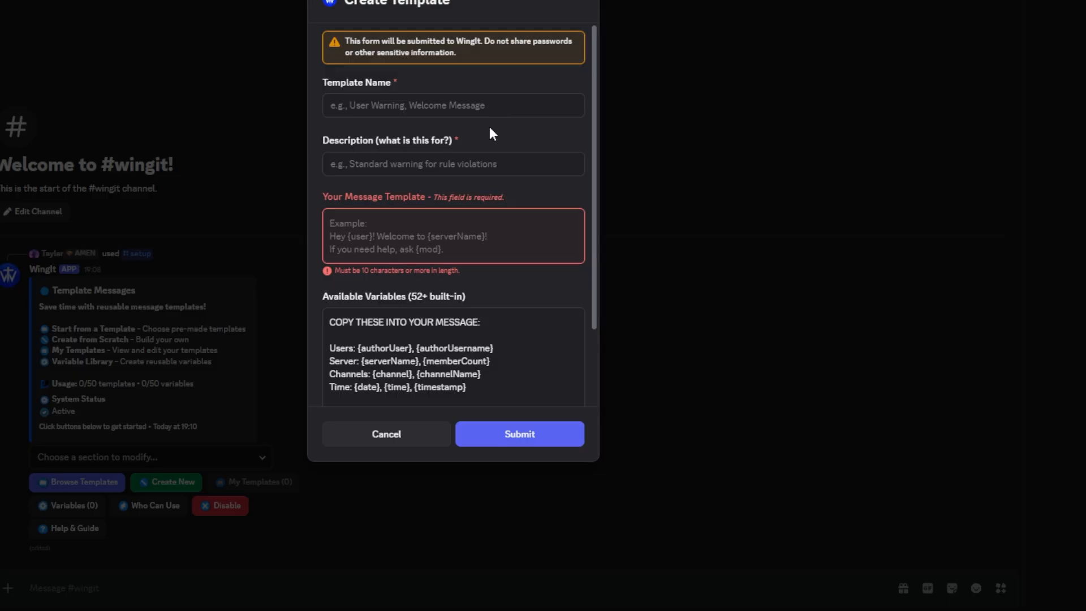
Paste the copied builder ranking announcement into the new template's message text
{"action": "left_click", "coordinate": [434, 218]}
{"action": "key", "text": "ctrl+v"}
{"action": "scroll", "coordinate": [438, 272], "scroll_direction": "up", "scroll_amount": 10}
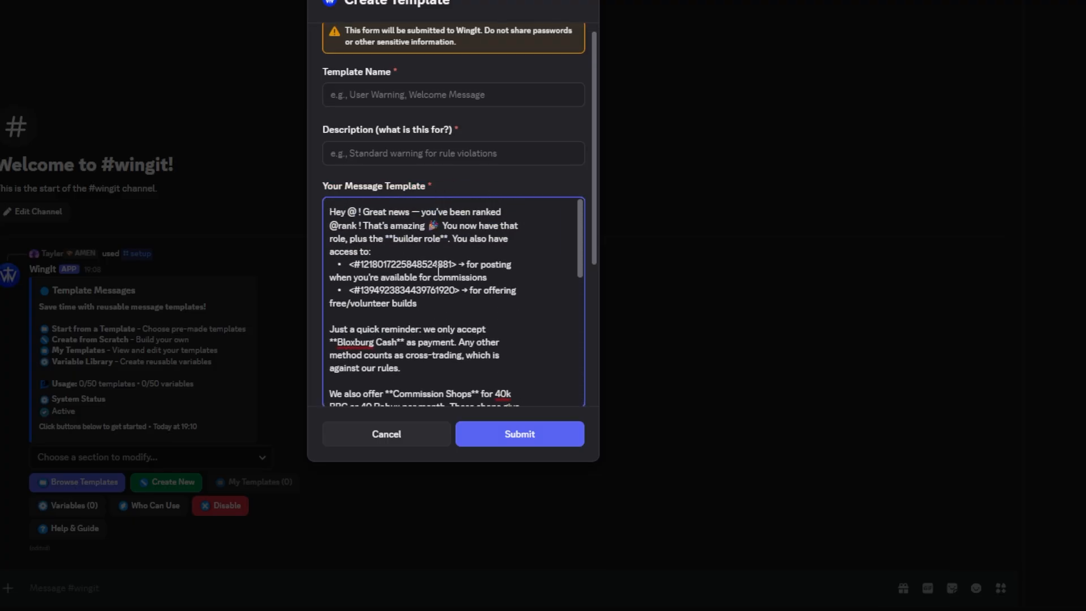
Name the template "Builder Ranking" and copy the same text into its description
{"action": "left_click", "coordinate": [379, 100]}
{"action": "type", "text": "B"}
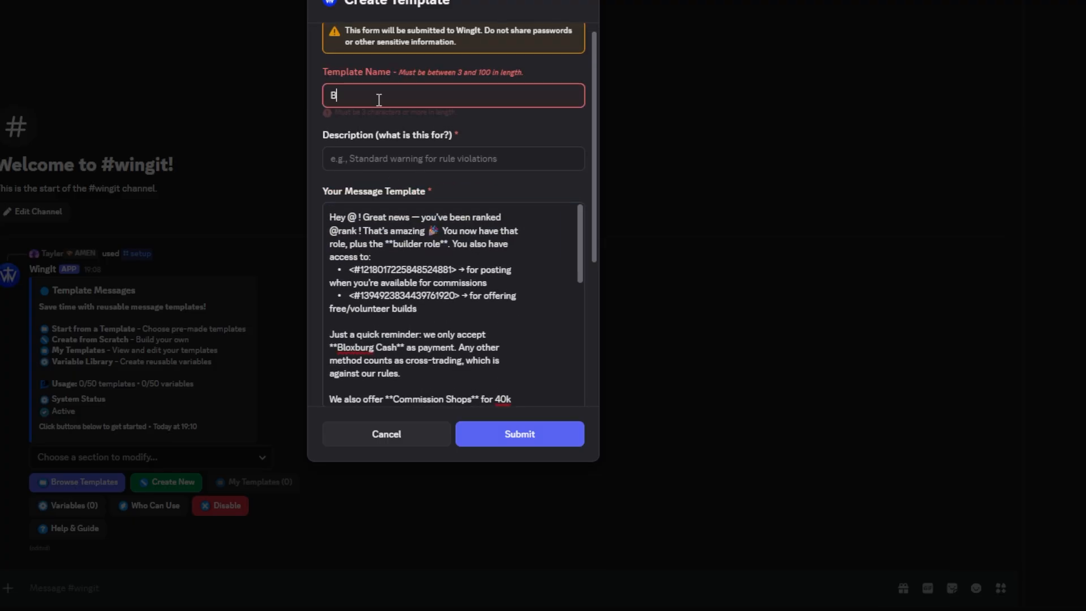
{"action": "type", "text": "uilder Ranking"}
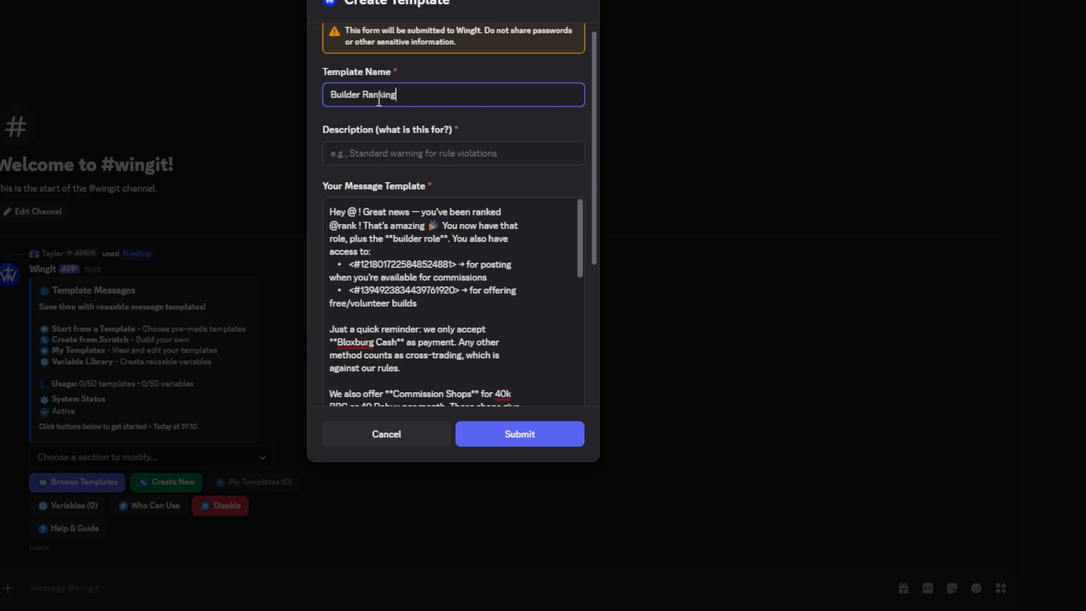
{"action": "left_click", "coordinate": [364, 157]}
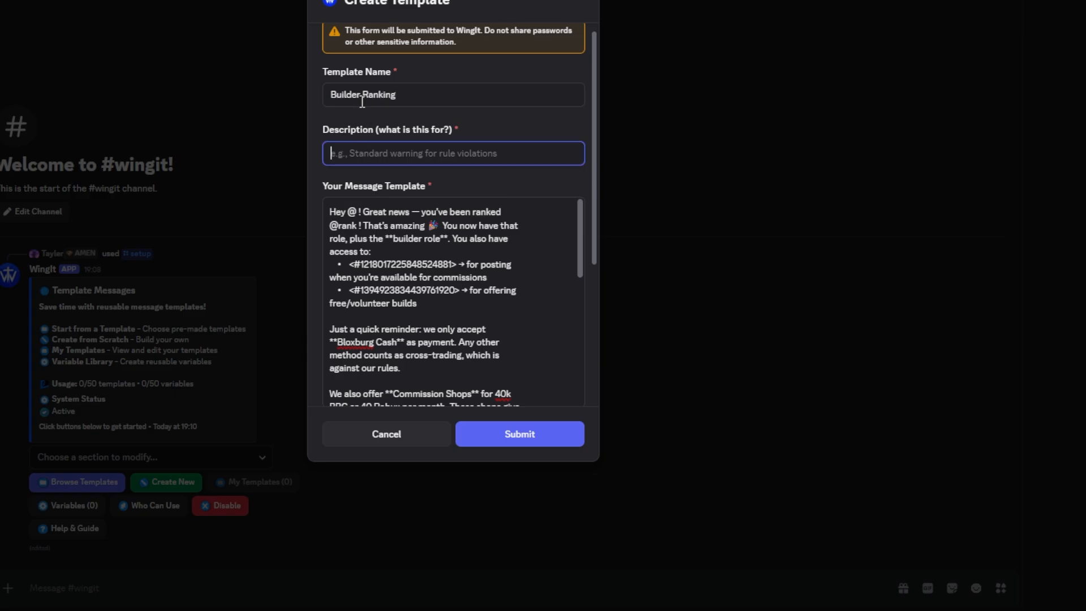
{"action": "left_click", "coordinate": [362, 101]}
{"action": "key", "text": "ctrl+a"}
{"action": "key", "text": "ctrl+c"}
{"action": "left_click", "coordinate": [376, 156]}
{"action": "key", "text": "ctrl+v"}
{"action": "left_click", "coordinate": [374, 128]}
Examine the form's available user, server, channel and time variables that can be copied into the message
{"action": "scroll", "coordinate": [394, 214], "scroll_direction": "down", "scroll_amount": 1}
{"action": "scroll", "coordinate": [395, 214], "scroll_direction": "down", "scroll_amount": 8}
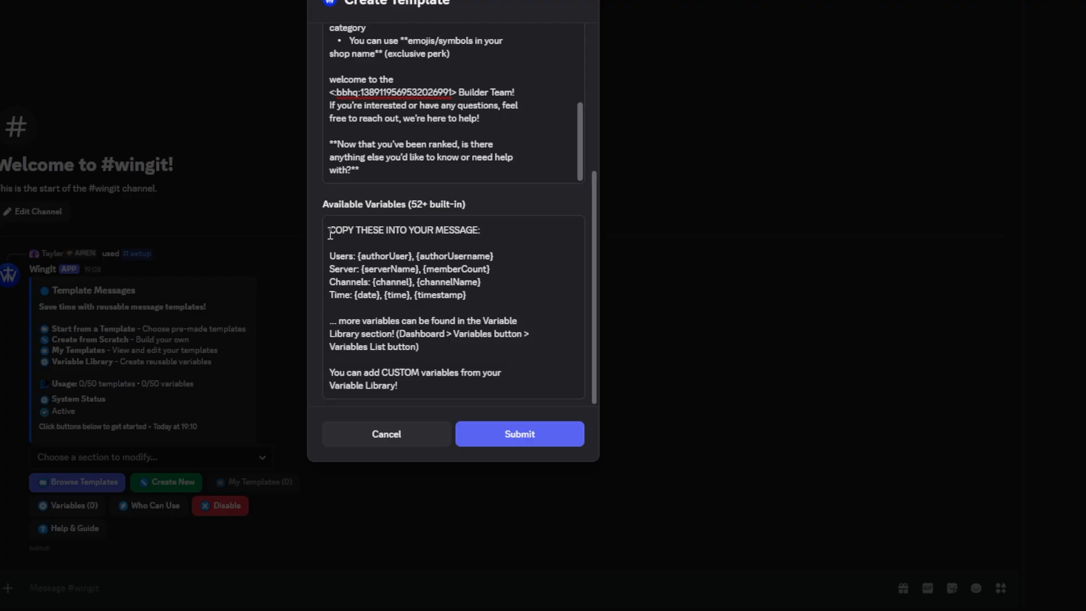
{"action": "left_click", "coordinate": [327, 234]}
{"action": "key", "text": "ctrl+a"}
{"action": "left_click", "coordinate": [348, 271]}
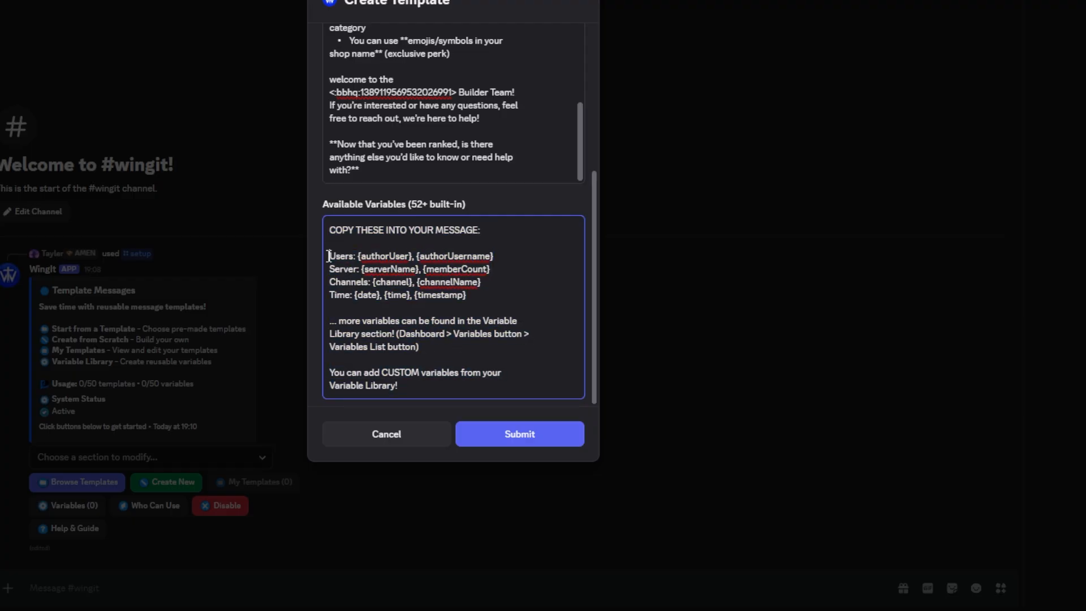
{"action": "left_click_drag", "start_coordinate": [329, 255], "coordinate": [479, 299]}
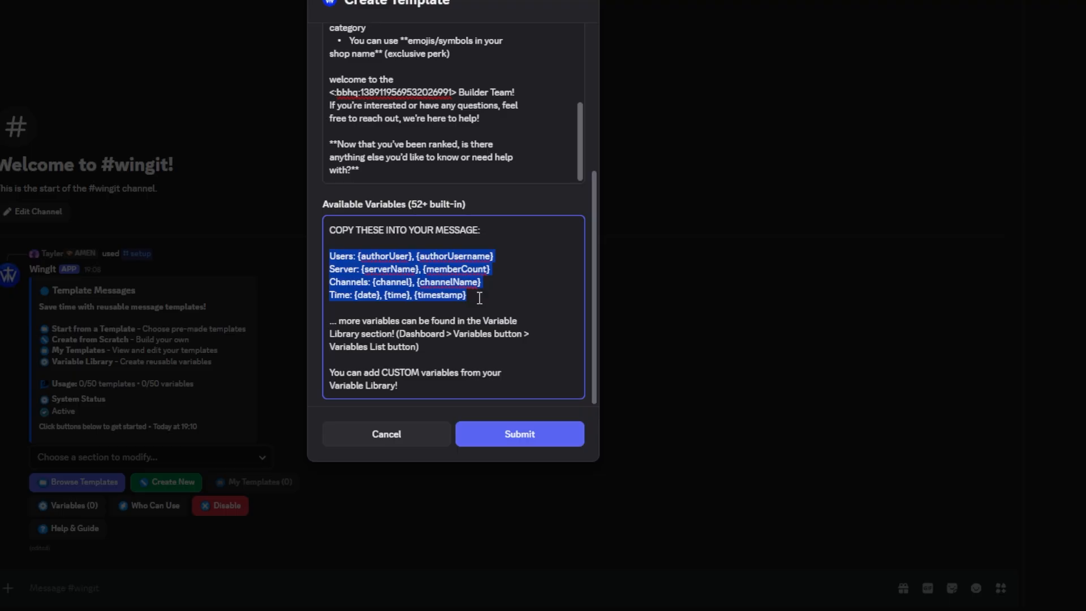
{"action": "left_click", "coordinate": [493, 289]}
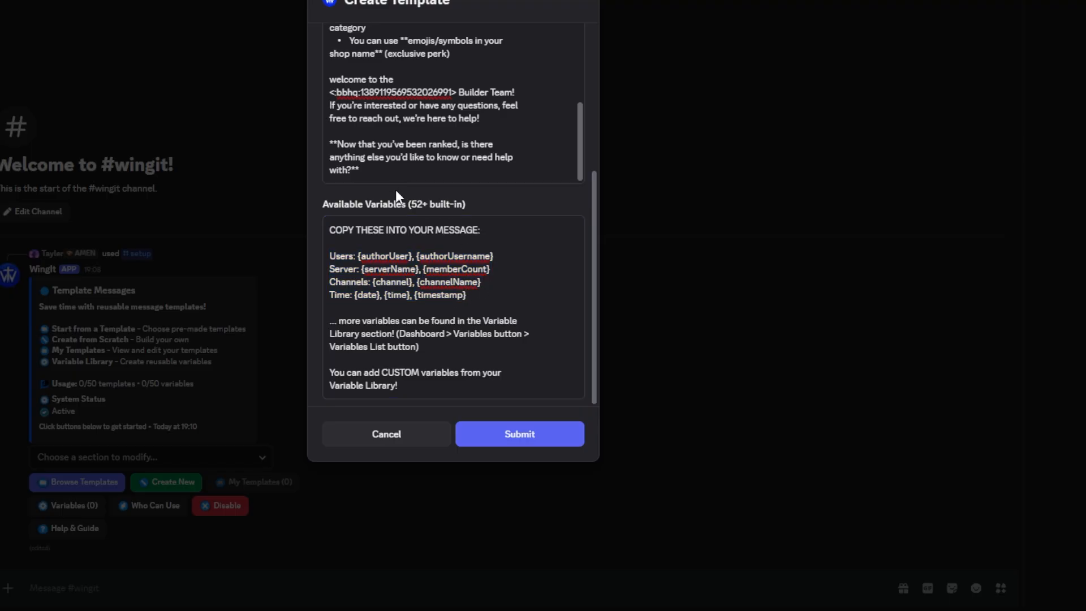
Replace the "@" placeholder after "Hey" in the message template with the variable {userPicker}
{"action": "scroll", "coordinate": [396, 189], "scroll_direction": "up", "scroll_amount": 10}
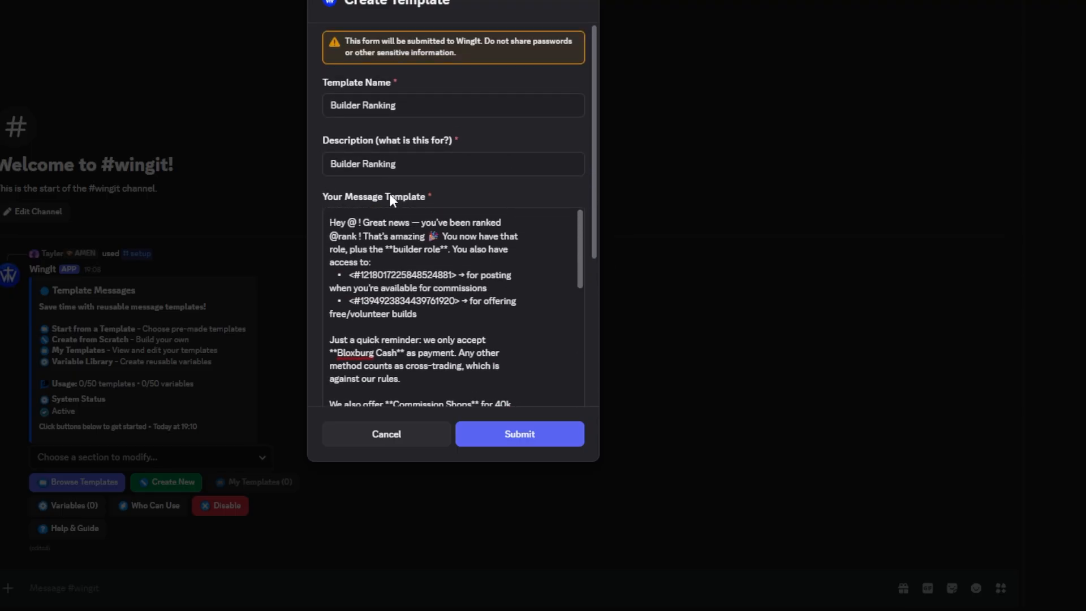
{"action": "left_click", "coordinate": [361, 224]}
{"action": "key", "text": "BackSpace"}
{"action": "key", "text": "BackSpace"}
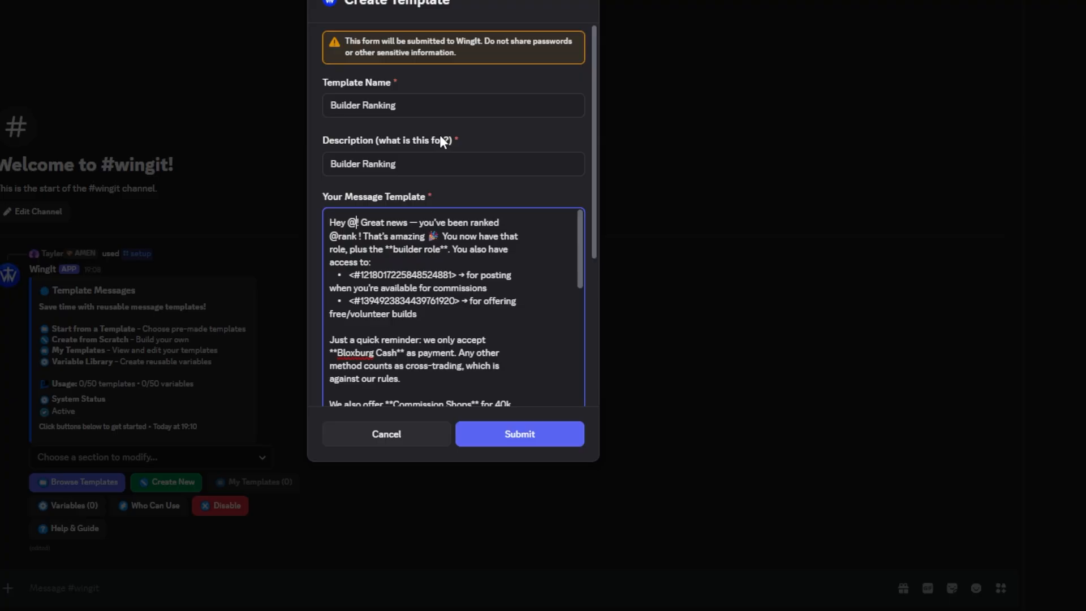
{"action": "type", "text": "{}"}
{"action": "key", "text": "Left"}
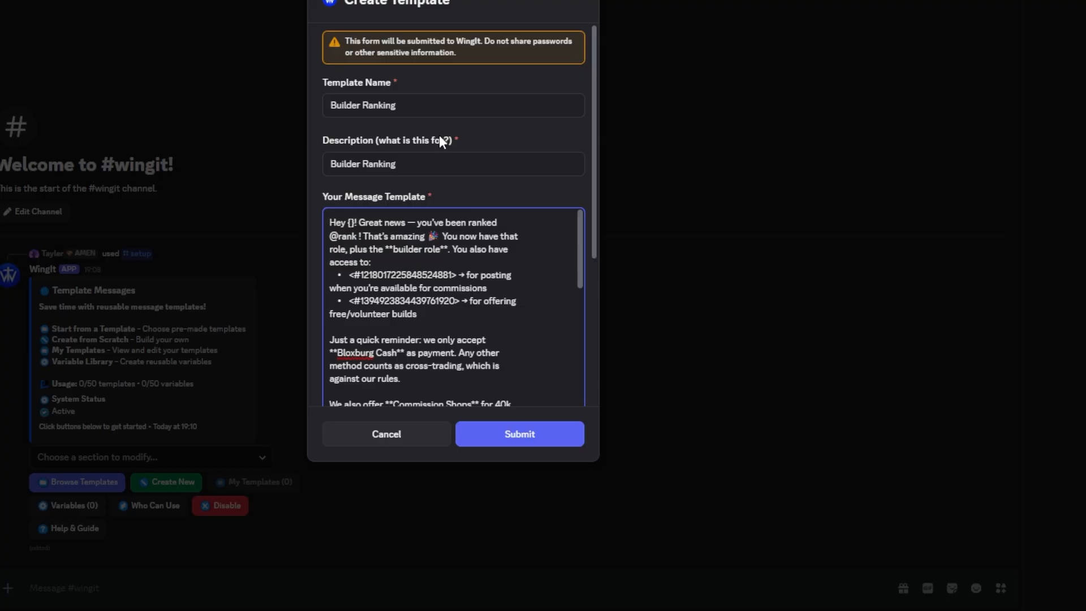
{"action": "type", "text": "userPicker"}
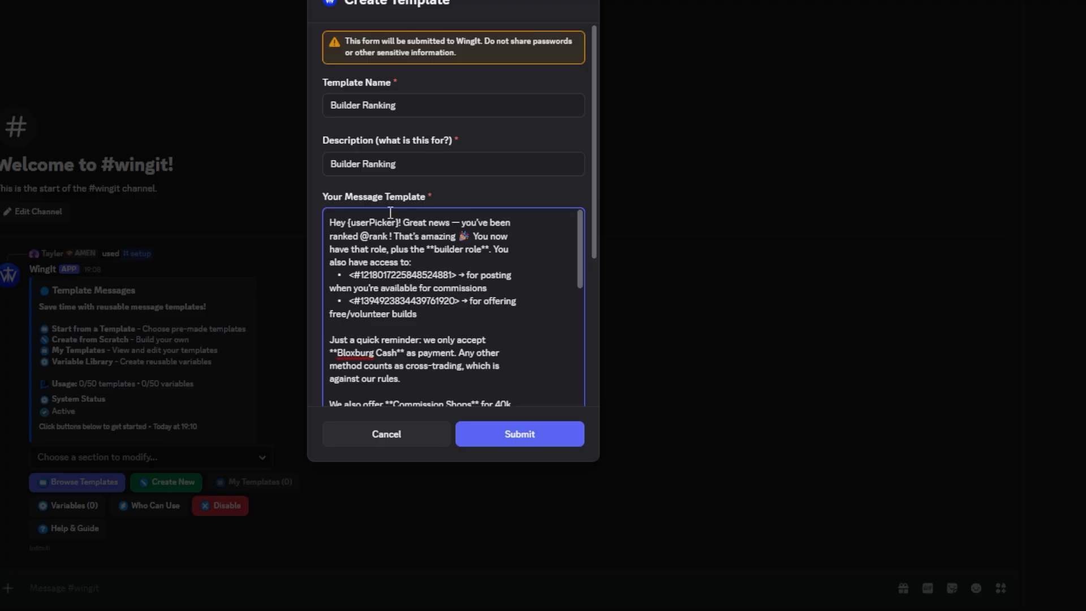
{"action": "scroll", "coordinate": [372, 192], "scroll_direction": "down", "scroll_amount": 2}
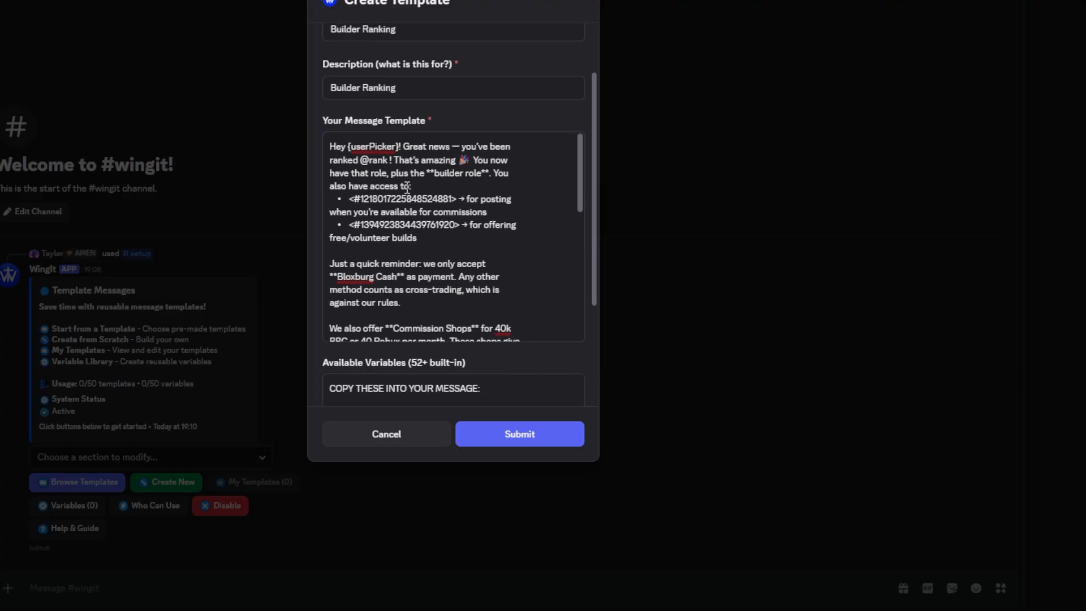
{"action": "double_click", "coordinate": [369, 148]}
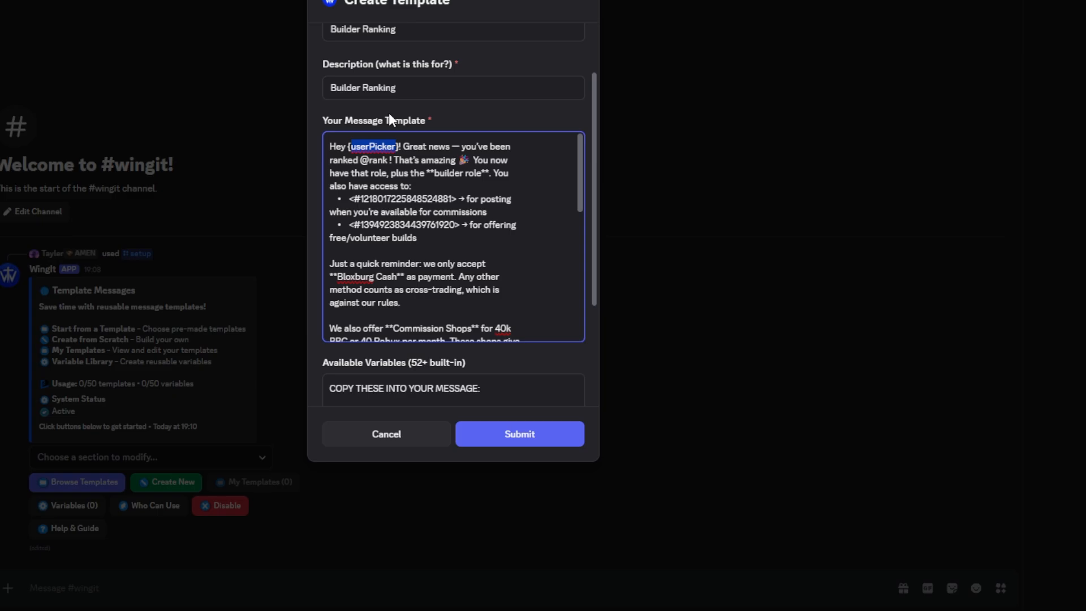
{"action": "left_click", "coordinate": [388, 160]}
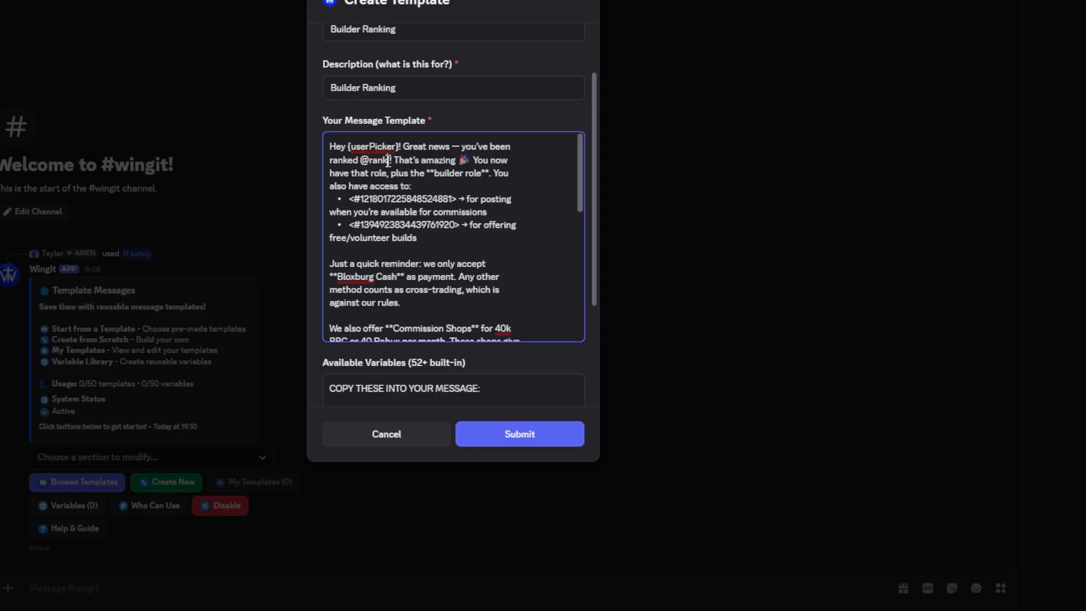
{"action": "key", "text": "BackSpace"}
{"action": "key", "text": "BackSpace"}
{"action": "key", "text": "BackSpace"}
{"action": "key", "text": "BackSpace"}
{"action": "key", "text": "BackSpace"}
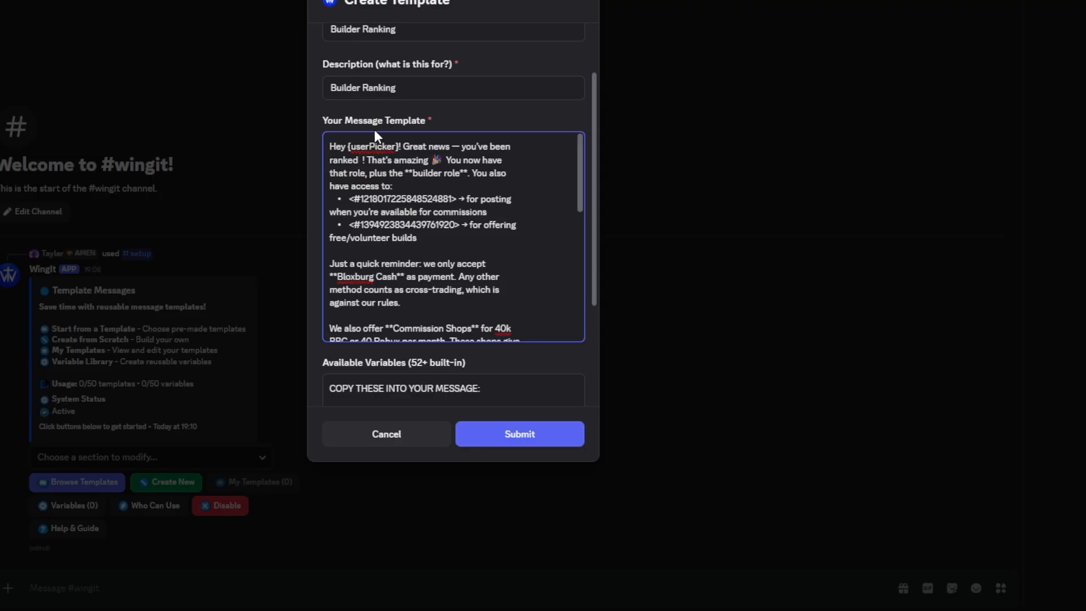
{"action": "type", "text": "{}"}
{"action": "key", "text": "Left"}
{"action": "type", "text": "rankPicker"}
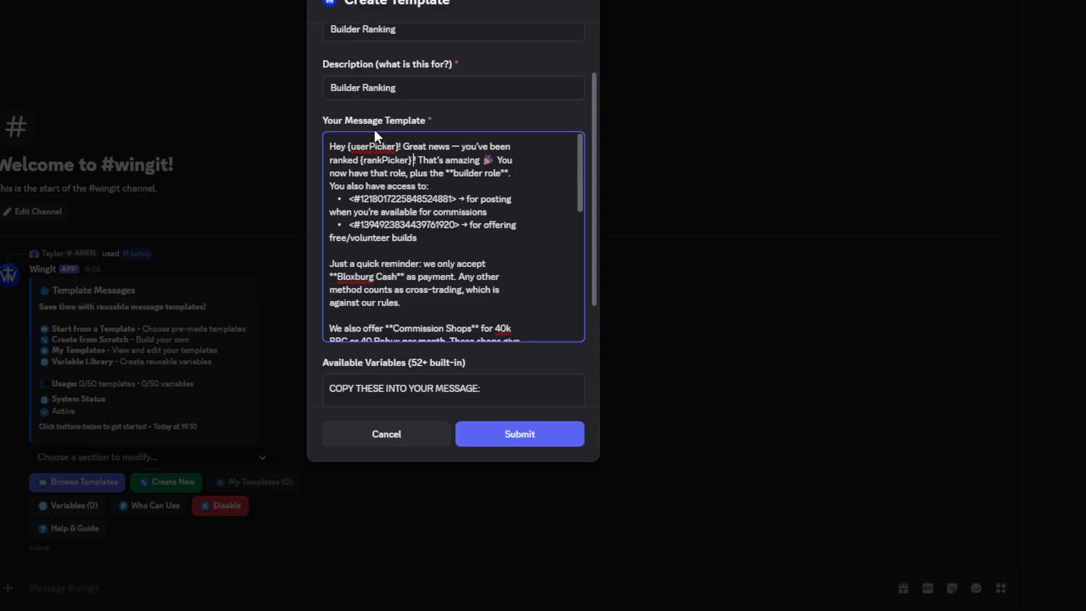
{"action": "key", "text": "Delete"}
{"action": "left_click", "coordinate": [376, 104]}
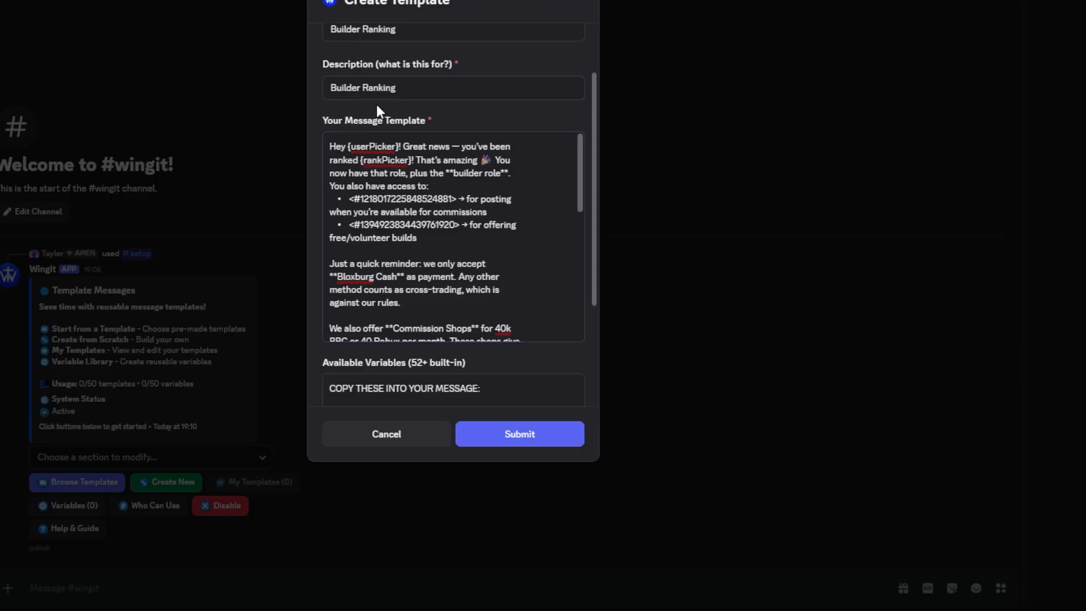
Try pasting at the end of the message text to show how the author variables are inserted, and undo the paste
{"action": "scroll", "coordinate": [374, 239], "scroll_direction": "down", "scroll_amount": 10}
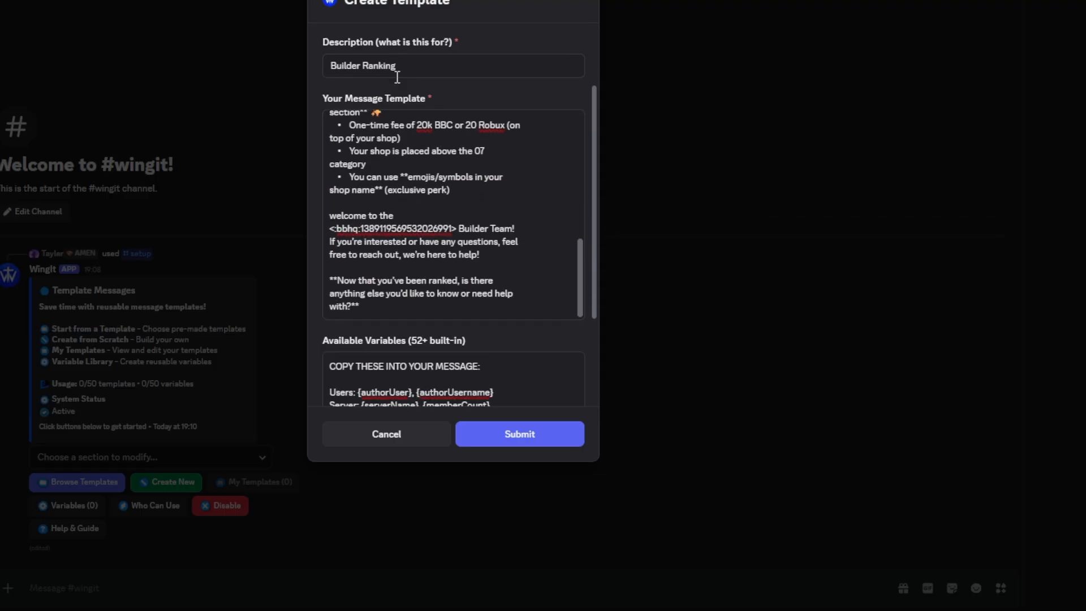
{"action": "double_click", "coordinate": [377, 256]}
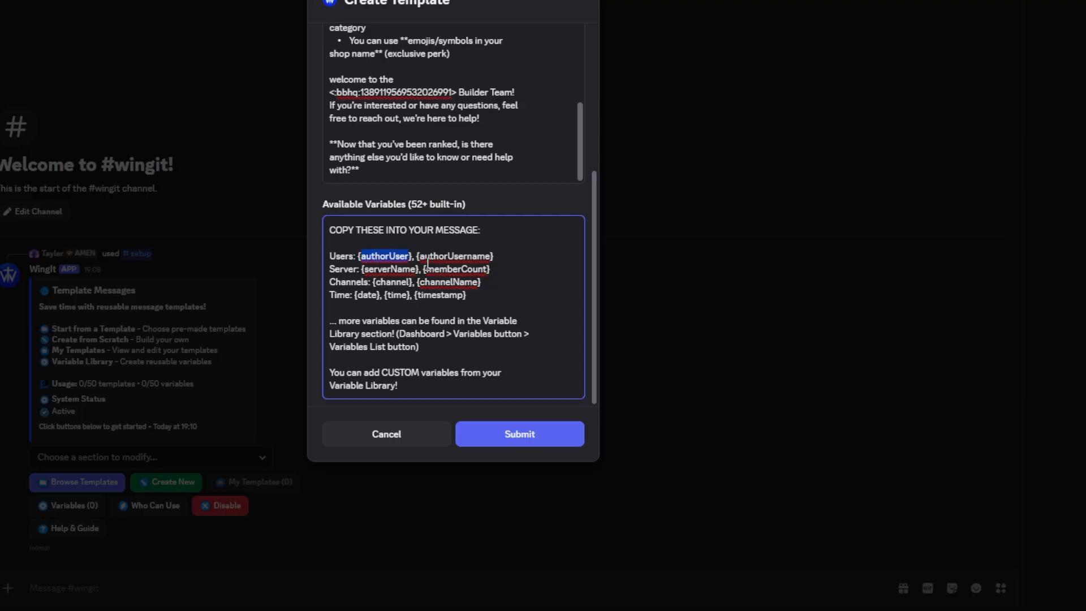
{"action": "left_click", "coordinate": [370, 281]}
{"action": "left_click_drag", "start_coordinate": [357, 255], "coordinate": [483, 259]}
{"action": "left_click", "coordinate": [456, 174]}
{"action": "key", "text": "ctrl+v"}
{"action": "key", "text": "ctrl+z"}
Go through the individual built-in variables, from {authorUsername} and {serverName} to the channel, date, time and timestamp ones
{"action": "double_click", "coordinate": [484, 257]}
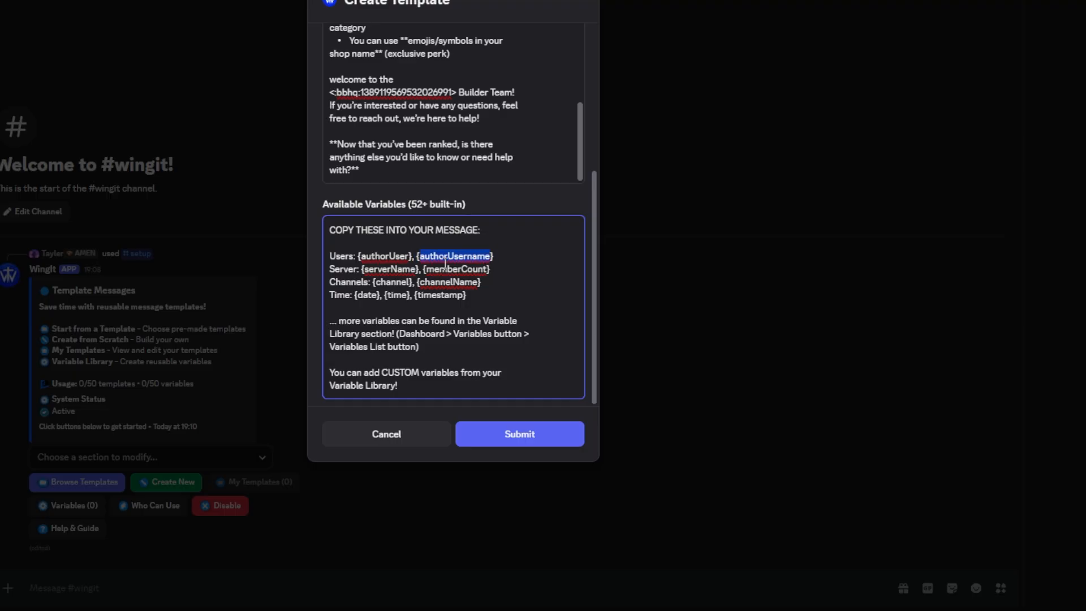
{"action": "double_click", "coordinate": [388, 269]}
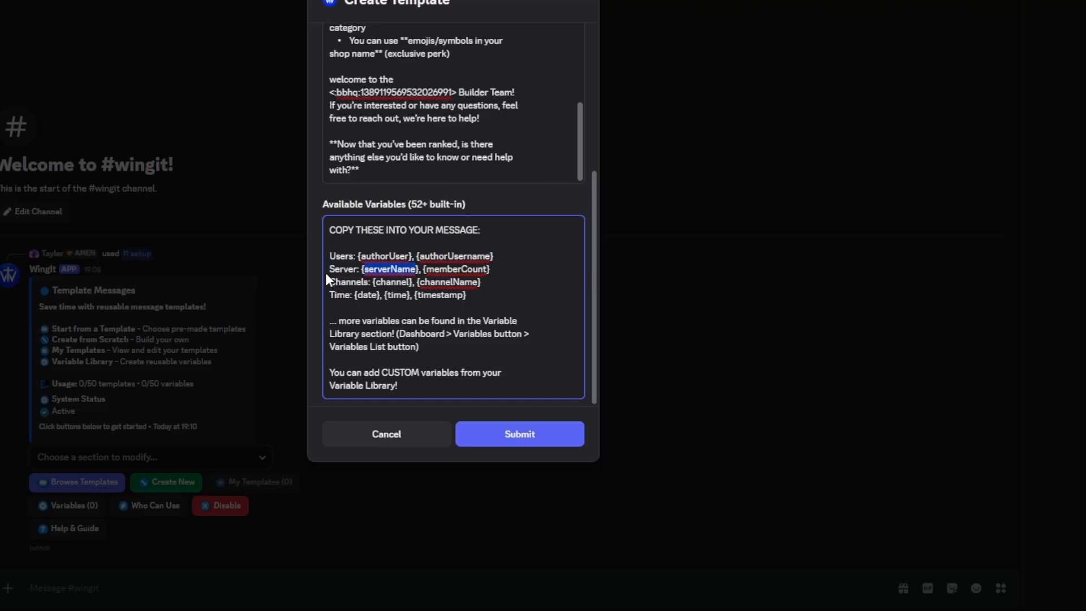
{"action": "double_click", "coordinate": [442, 269]}
{"action": "double_click", "coordinate": [444, 283]}
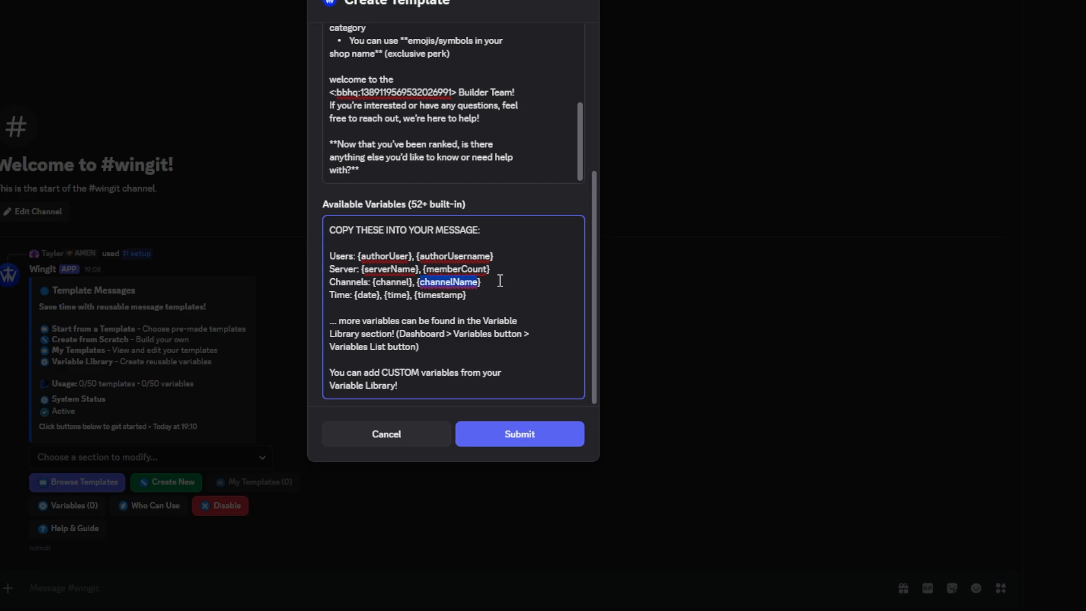
{"action": "double_click", "coordinate": [378, 283]}
{"action": "left_click", "coordinate": [370, 307]}
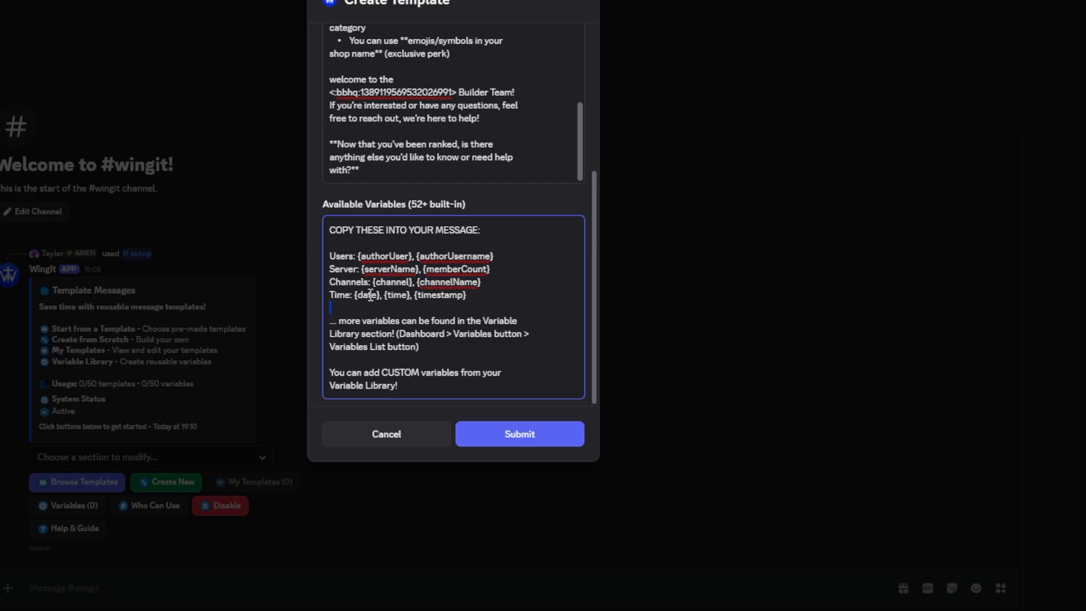
{"action": "double_click", "coordinate": [370, 295]}
{"action": "double_click", "coordinate": [396, 295]}
{"action": "double_click", "coordinate": [440, 295]}
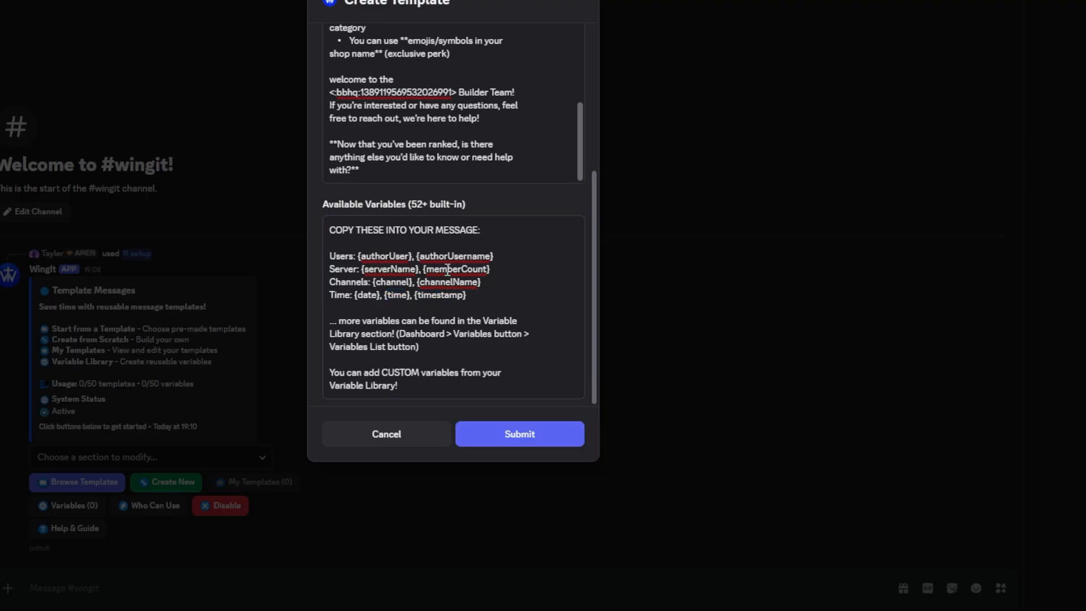
Submit the new Builder Ranking template and dismiss the confirmation message
{"action": "double_click", "coordinate": [436, 294]}
{"action": "left_click", "coordinate": [474, 206]}
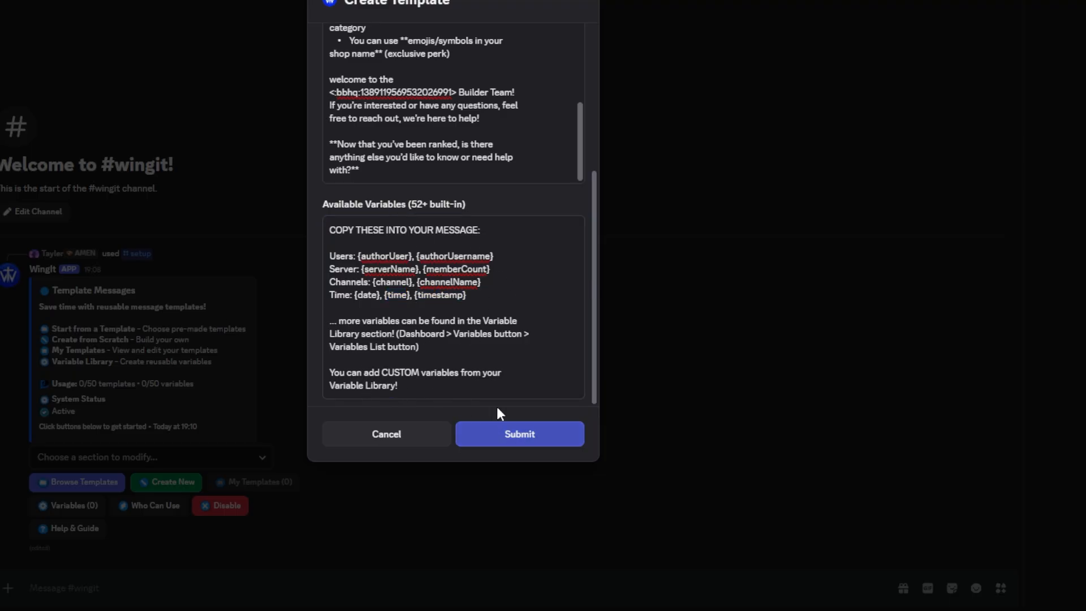
{"action": "scroll", "coordinate": [484, 283], "scroll_direction": "up", "scroll_amount": 5}
{"action": "left_click", "coordinate": [504, 441]}
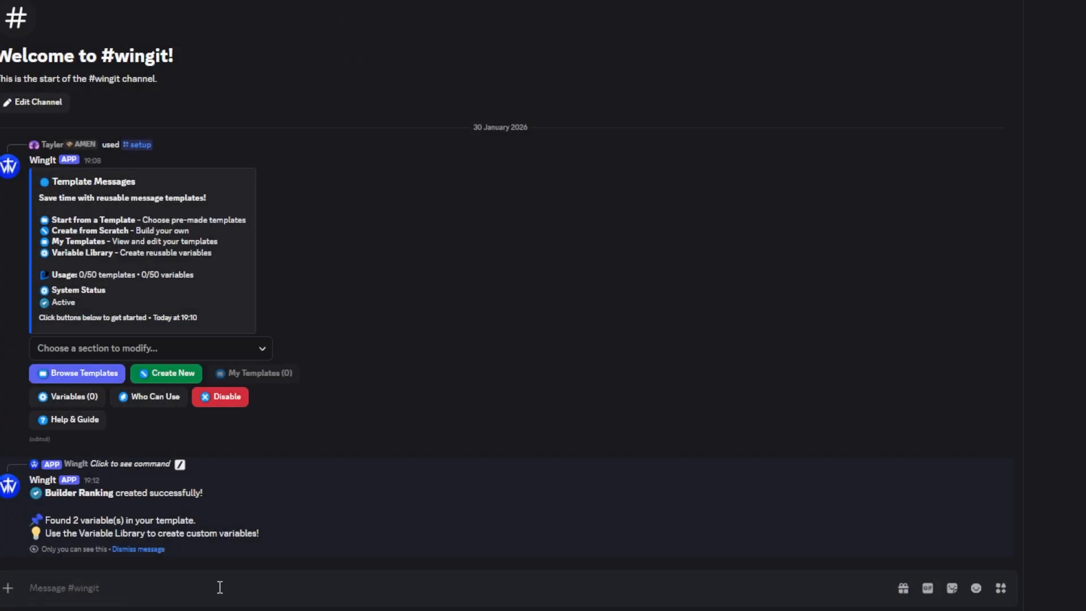
{"action": "left_click", "coordinate": [148, 550]}
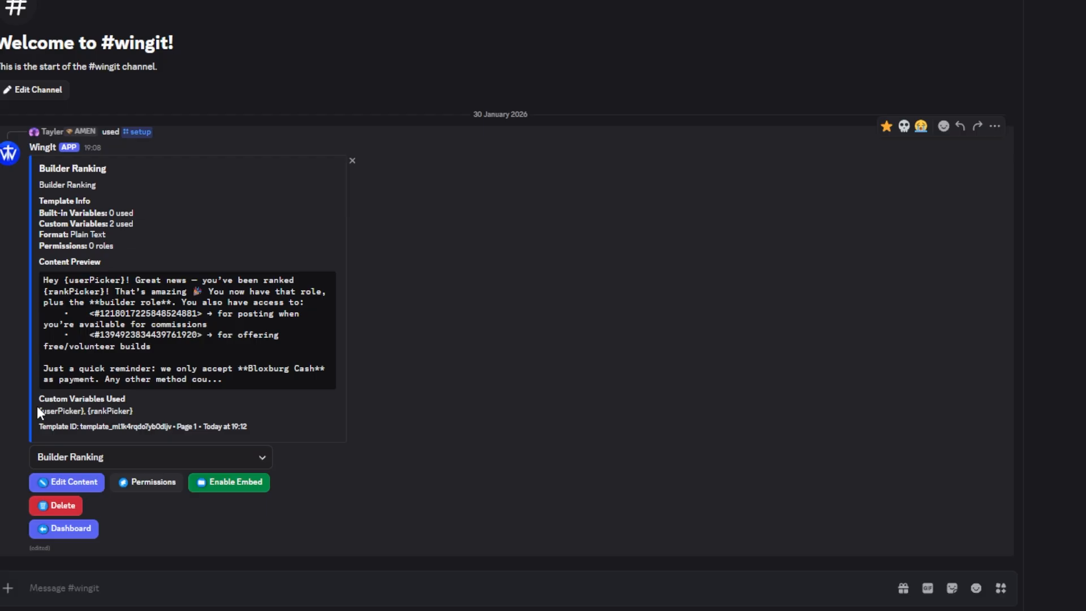
Copy the template's custom variable names {userPicker}, {rankPicker} into the channel's message draft for reuse
{"action": "left_click_drag", "start_coordinate": [39, 410], "coordinate": [131, 411]}
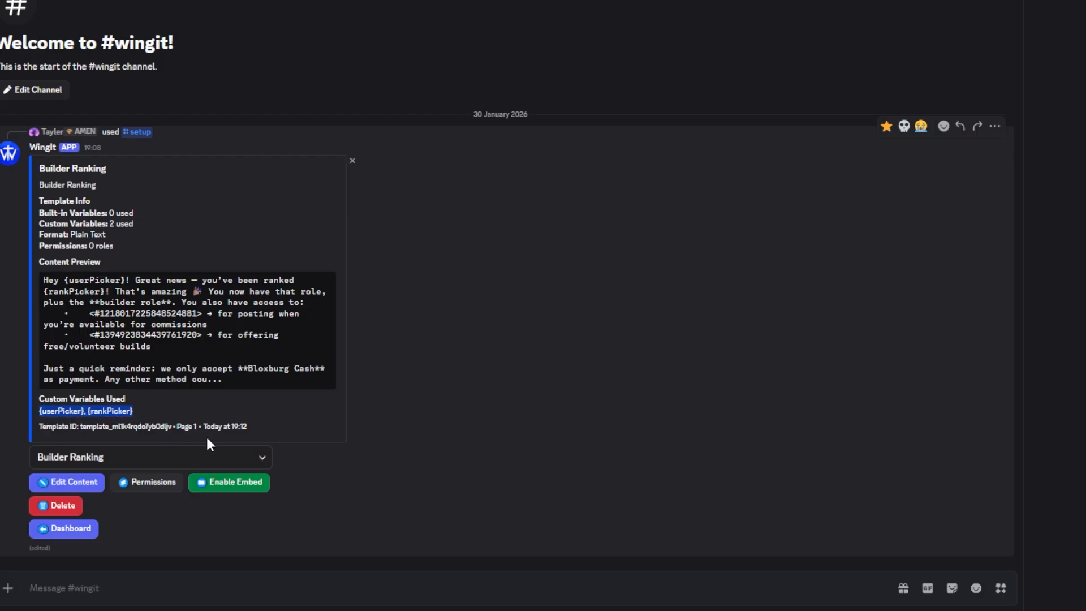
{"action": "type", "text": "{userPicker}, {rankPicker}"}
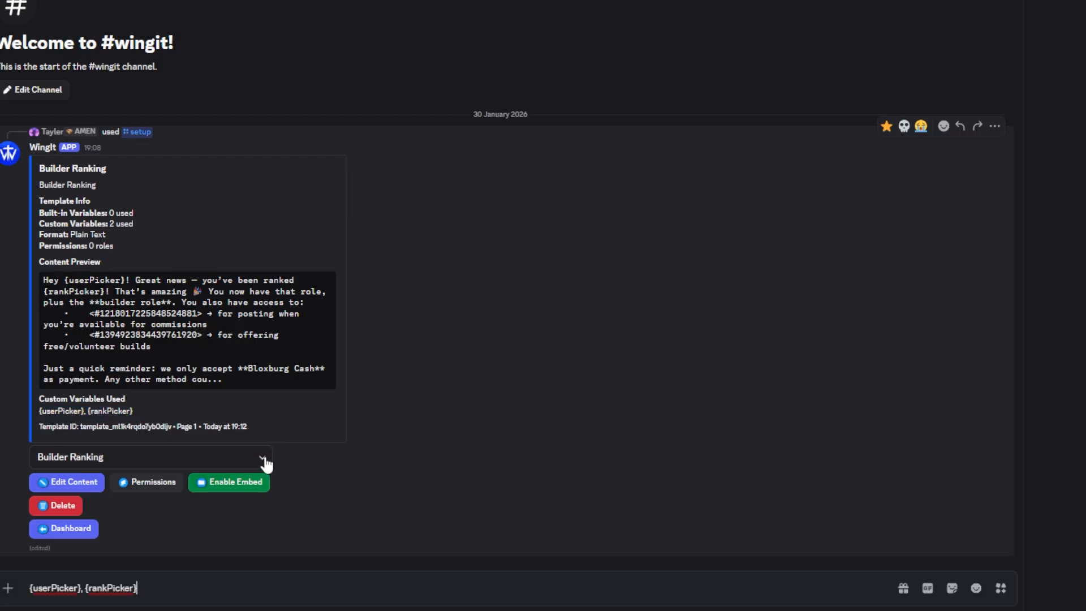
Start a new User Picker variable in the Variable Library and name it userPicker
{"action": "left_click", "coordinate": [67, 532]}
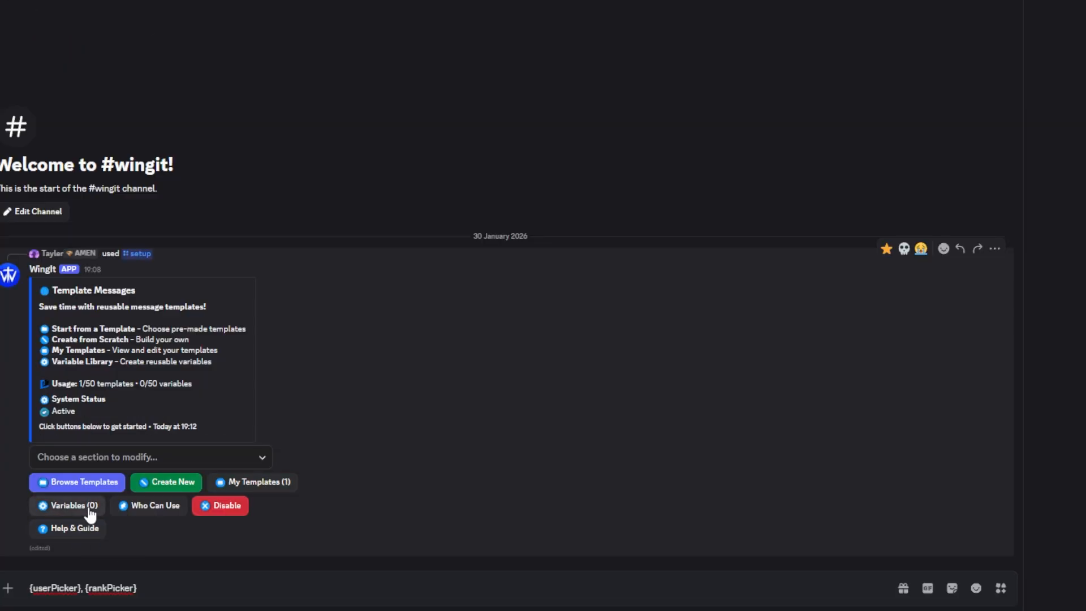
{"action": "left_click", "coordinate": [85, 508]}
{"action": "left_click", "coordinate": [75, 530]}
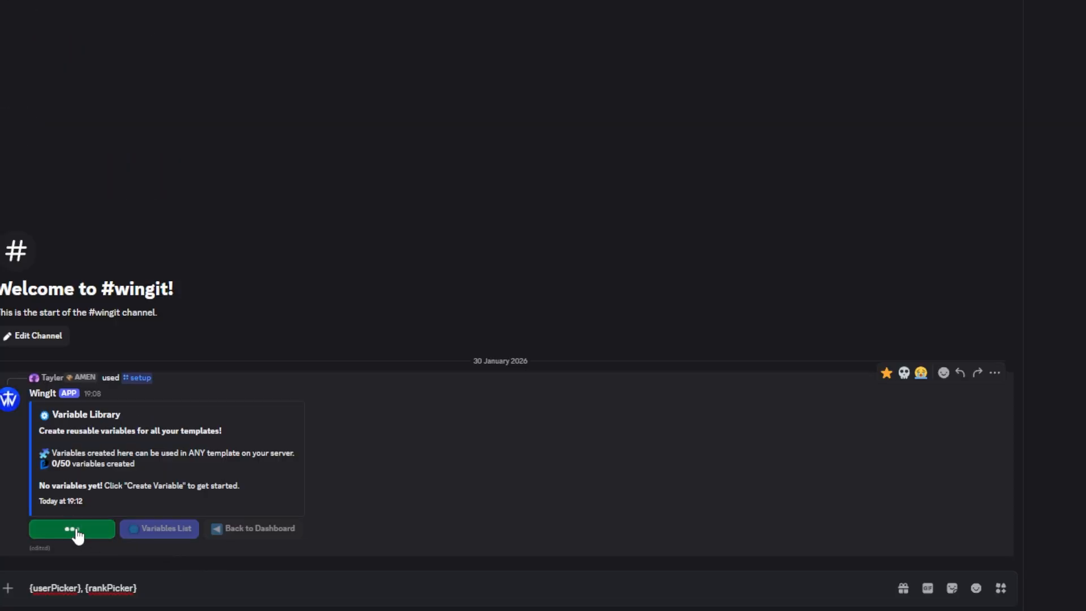
{"action": "double_click", "coordinate": [57, 589]}
{"action": "key", "text": "ctrl+c"}
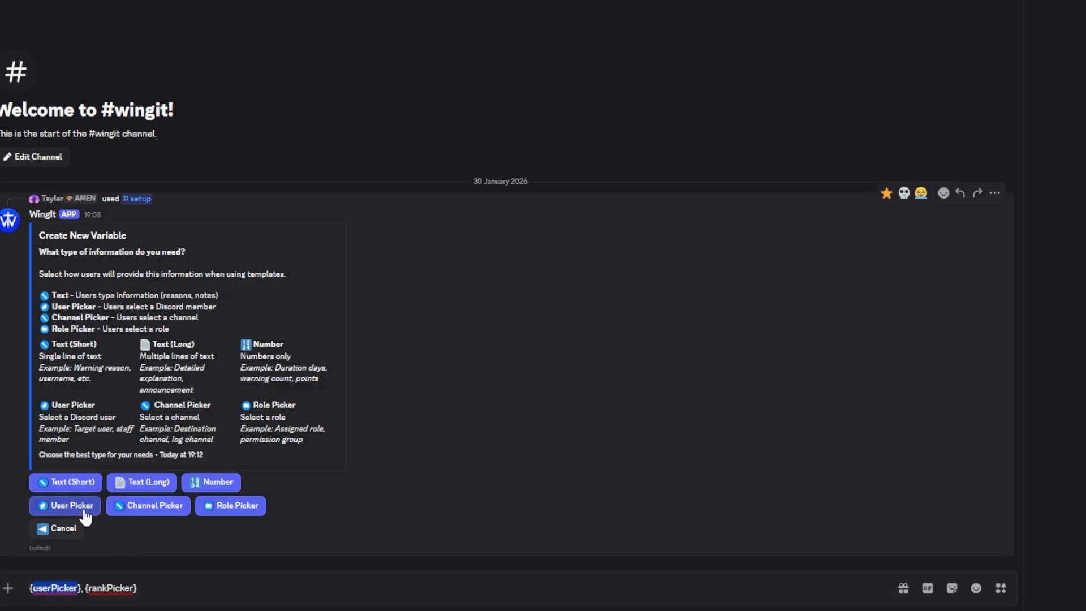
{"action": "left_click", "coordinate": [82, 507]}
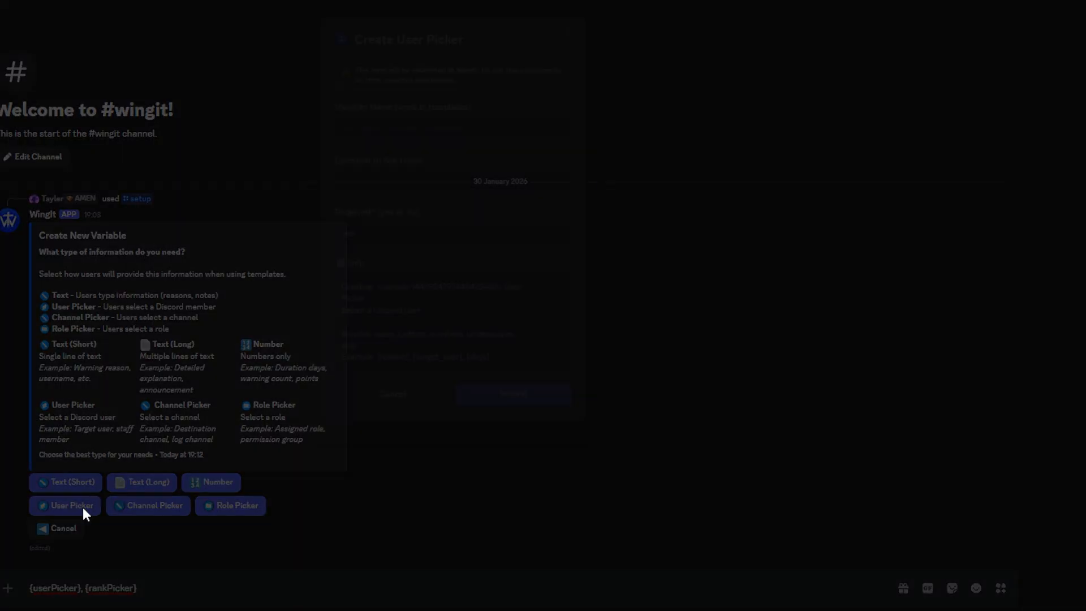
{"action": "left_click", "coordinate": [383, 124]}
{"action": "key", "text": "ctrl+v"}
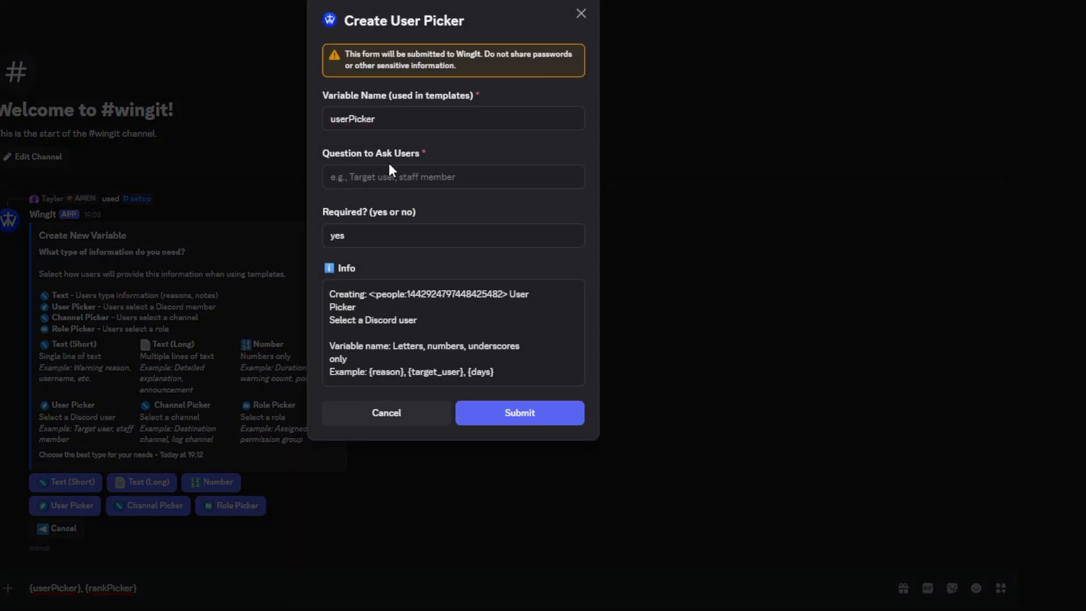
Set the userPicker question to "Who is this for?", submit the variable, and dismiss the confirmation
{"action": "left_click", "coordinate": [393, 179]}
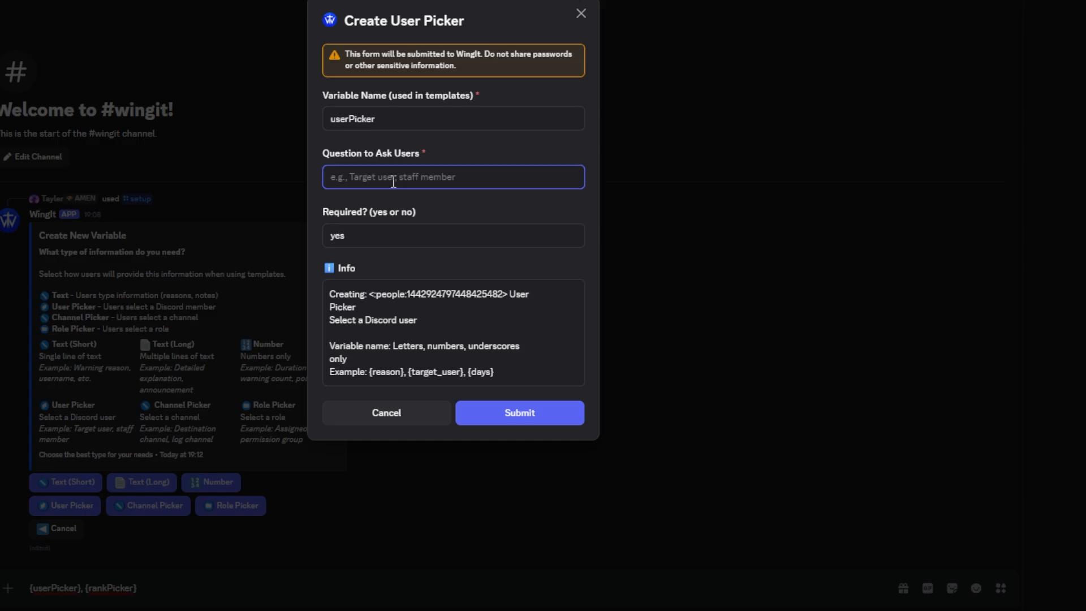
{"action": "type", "text": "w"}
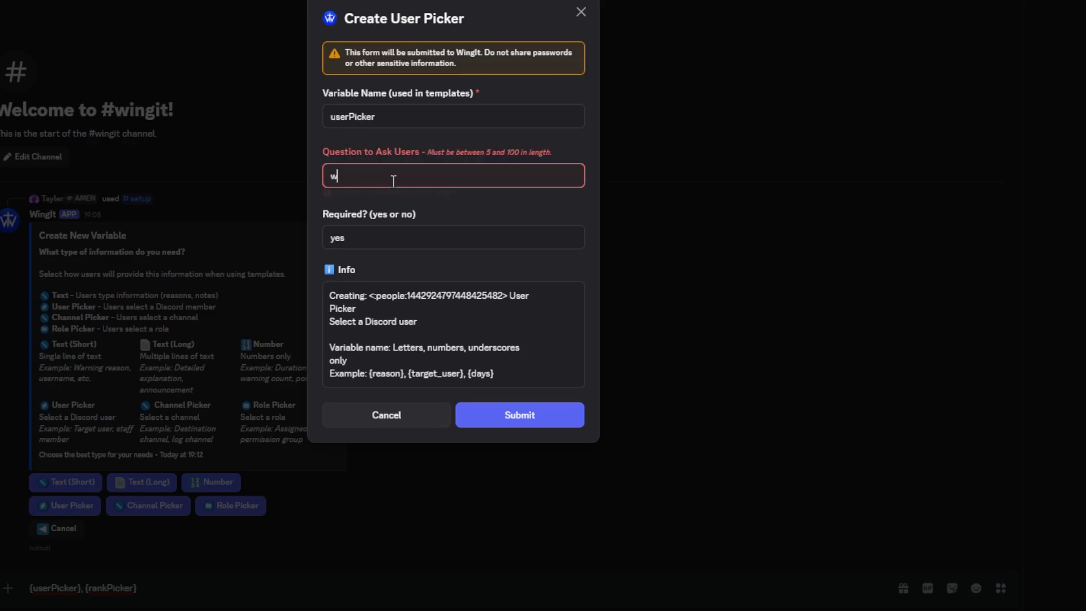
{"action": "type", "text": "ho is this for?"}
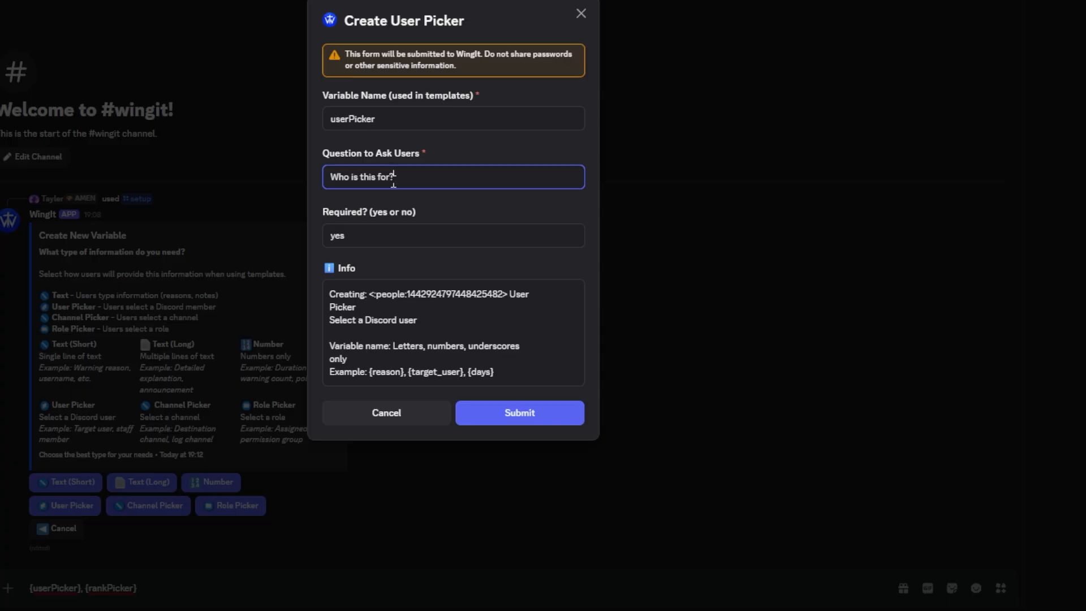
{"action": "left_click", "coordinate": [512, 413]}
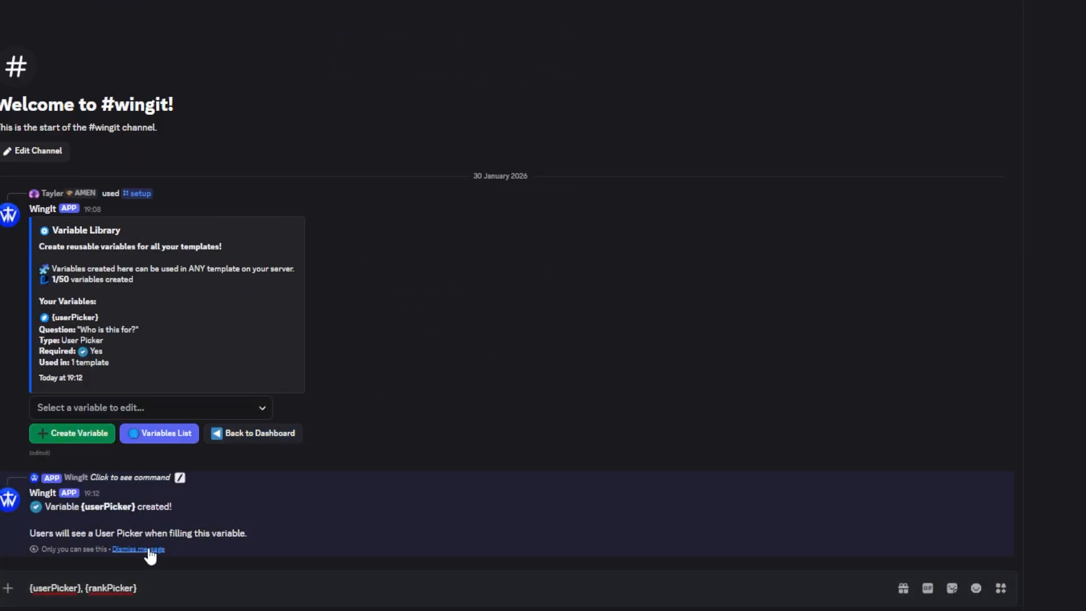
{"action": "left_click", "coordinate": [149, 549]}
Start a new Role Picker variable and name it rankPicker, copying the name from the message draft
{"action": "double_click", "coordinate": [107, 588]}
{"action": "key", "text": "ctrl+c"}
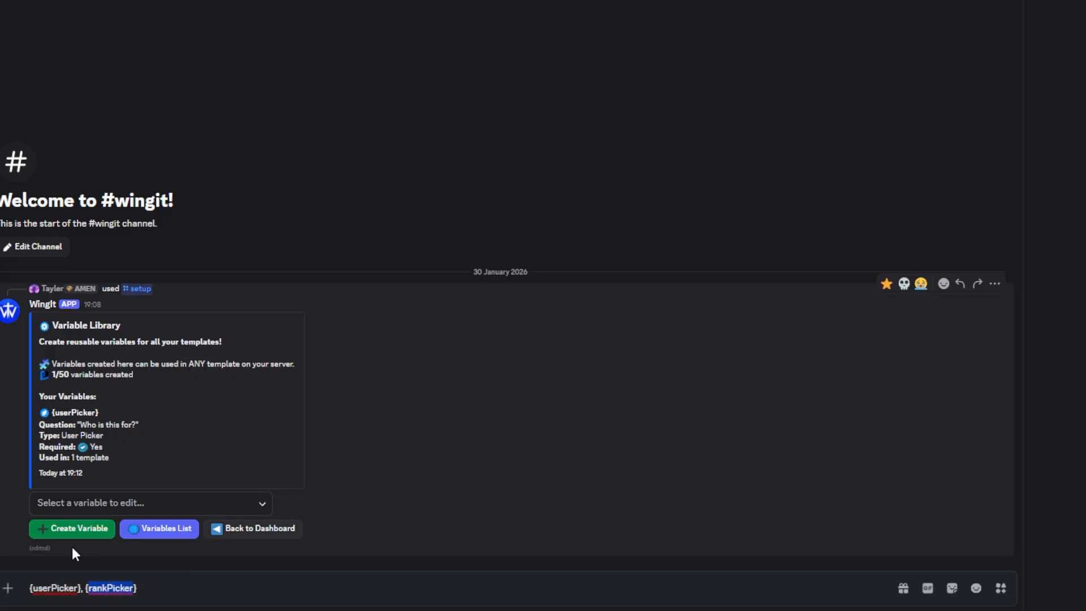
{"action": "left_click", "coordinate": [73, 529]}
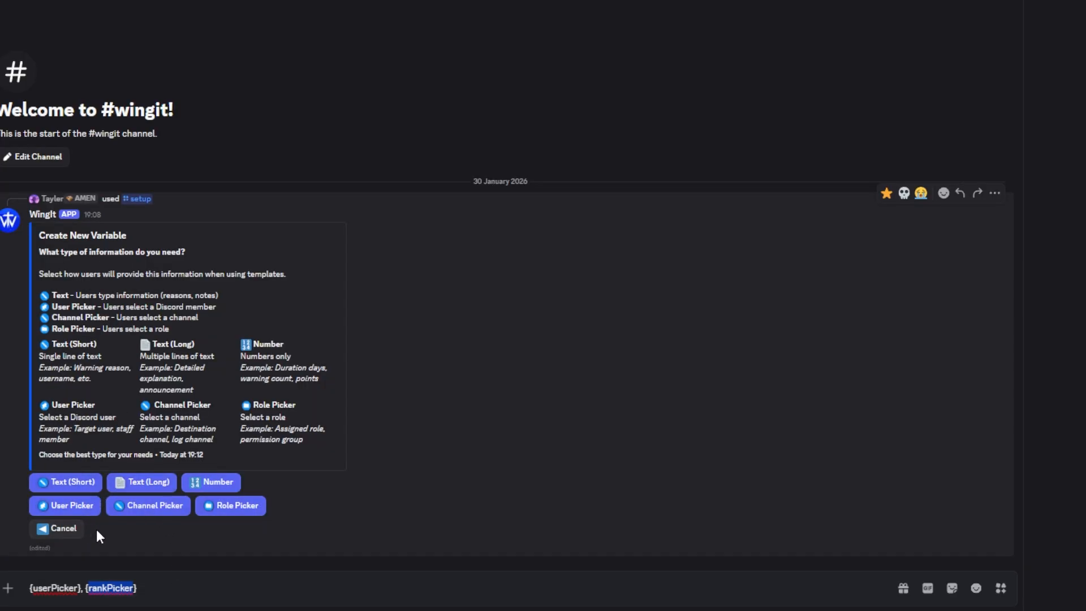
{"action": "left_click", "coordinate": [235, 511]}
{"action": "left_click", "coordinate": [390, 118]}
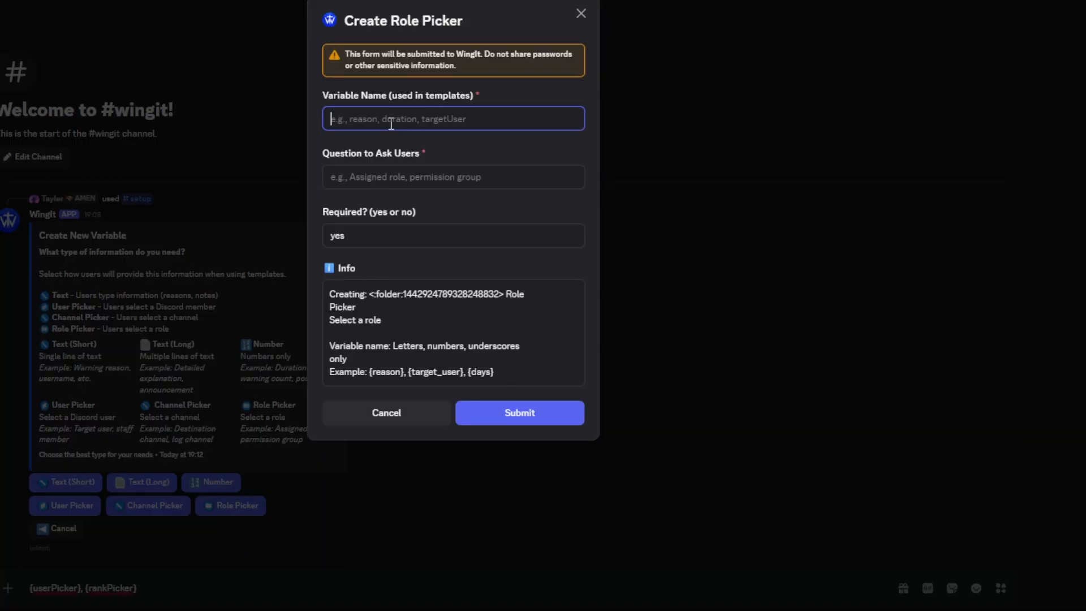
{"action": "key", "text": "ctrl+v"}
Set the rankPicker question to "What's the rank?", submit the variable, and dismiss the confirmation
{"action": "left_click", "coordinate": [333, 177]}
{"action": "type", "text": "What's the rank"}
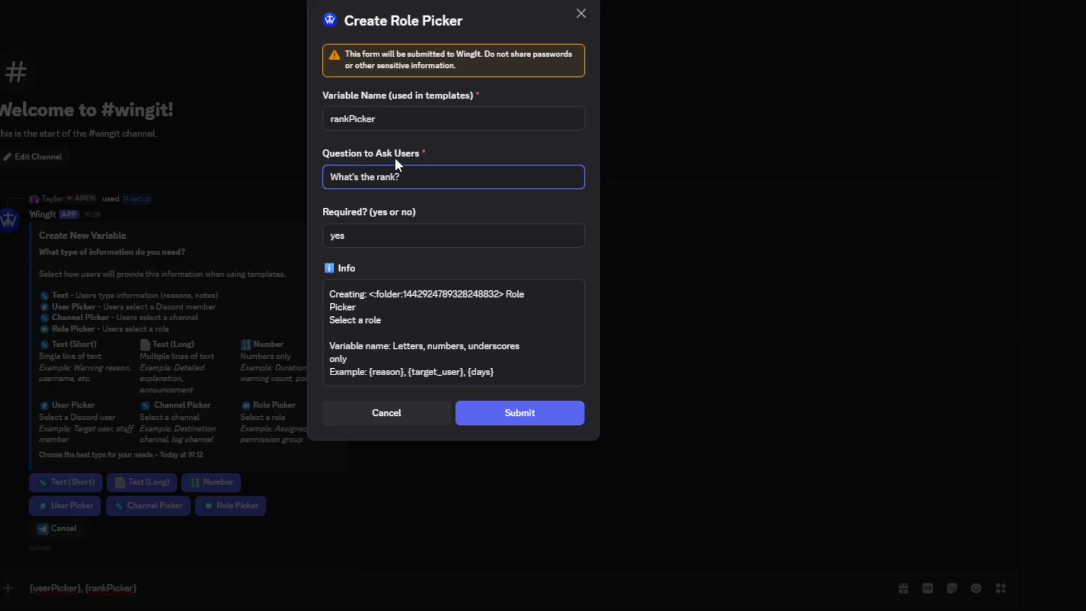
{"action": "left_click", "coordinate": [487, 416]}
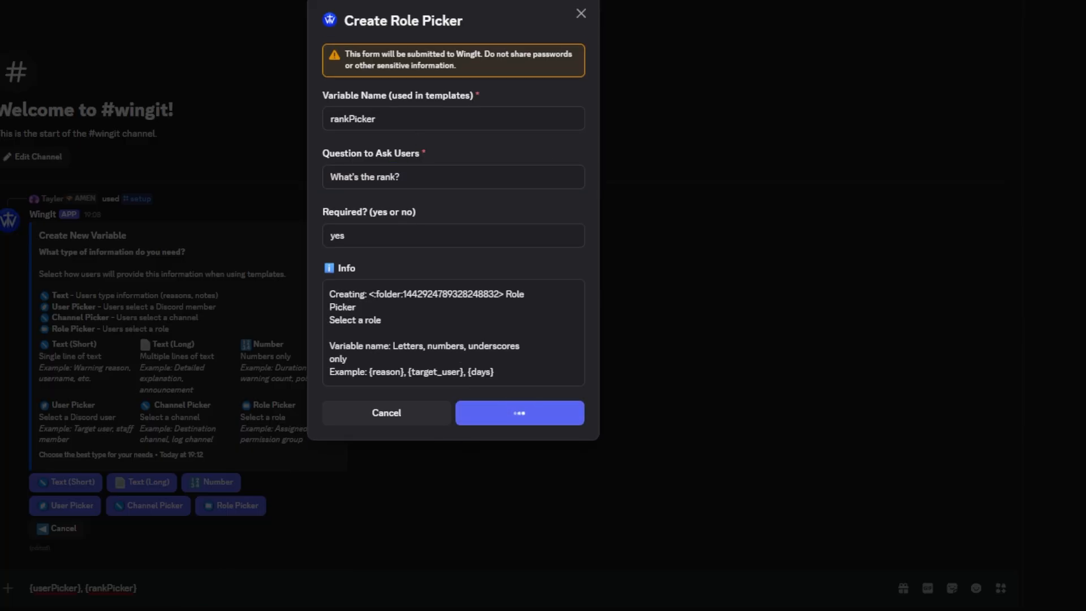
{"action": "left_click", "coordinate": [148, 552]}
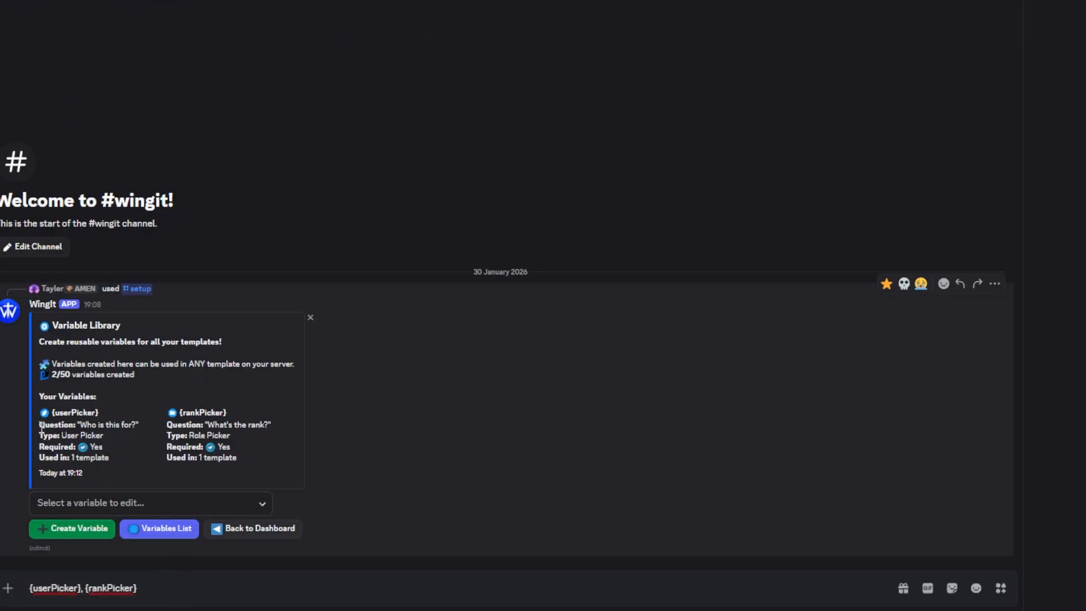
Check the template usage listed for both custom variables and clear the draft in the channel's message box
{"action": "left_click_drag", "start_coordinate": [36, 457], "coordinate": [167, 460]}
{"action": "left_click", "coordinate": [240, 460]}
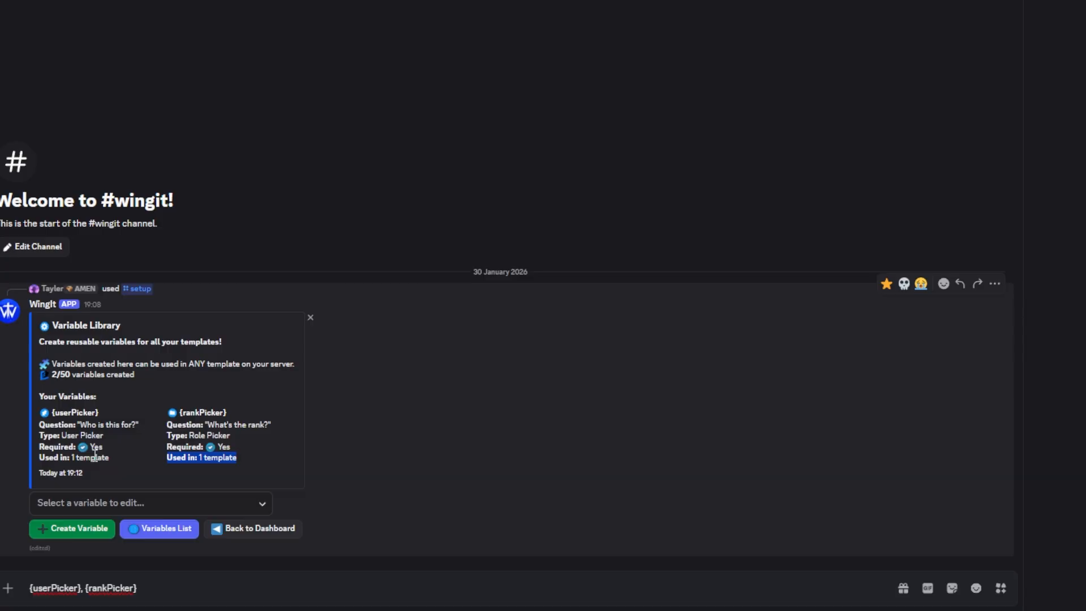
{"action": "left_click_drag", "start_coordinate": [33, 454], "coordinate": [236, 459]}
{"action": "left_click", "coordinate": [116, 461]}
{"action": "left_click", "coordinate": [236, 458]}
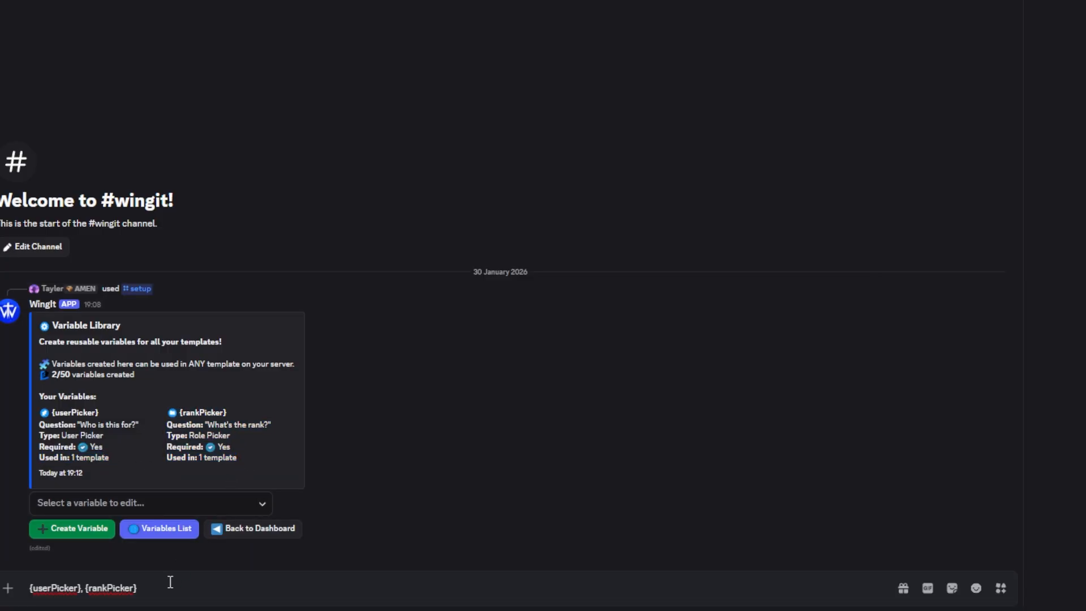
{"action": "left_click", "coordinate": [172, 582]}
{"action": "key", "text": "ctrl+a"}
{"action": "key", "text": "BackSpace"}
View the Builder Ranking template's role permissions, then return to the Template Messages dashboard without selecting any role
{"action": "left_click", "coordinate": [249, 534]}
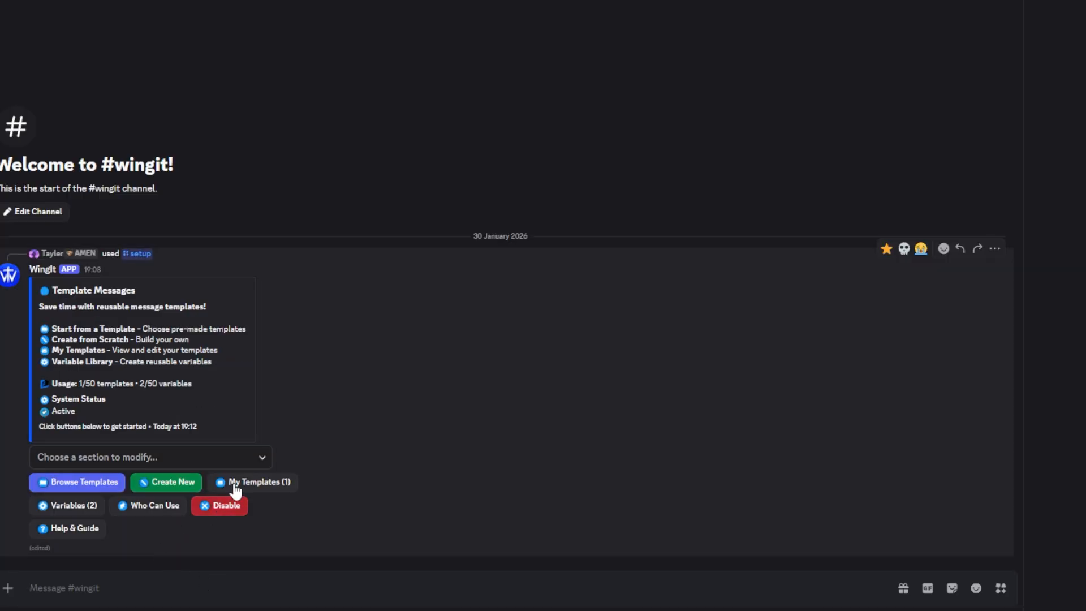
{"action": "left_click", "coordinate": [235, 485]}
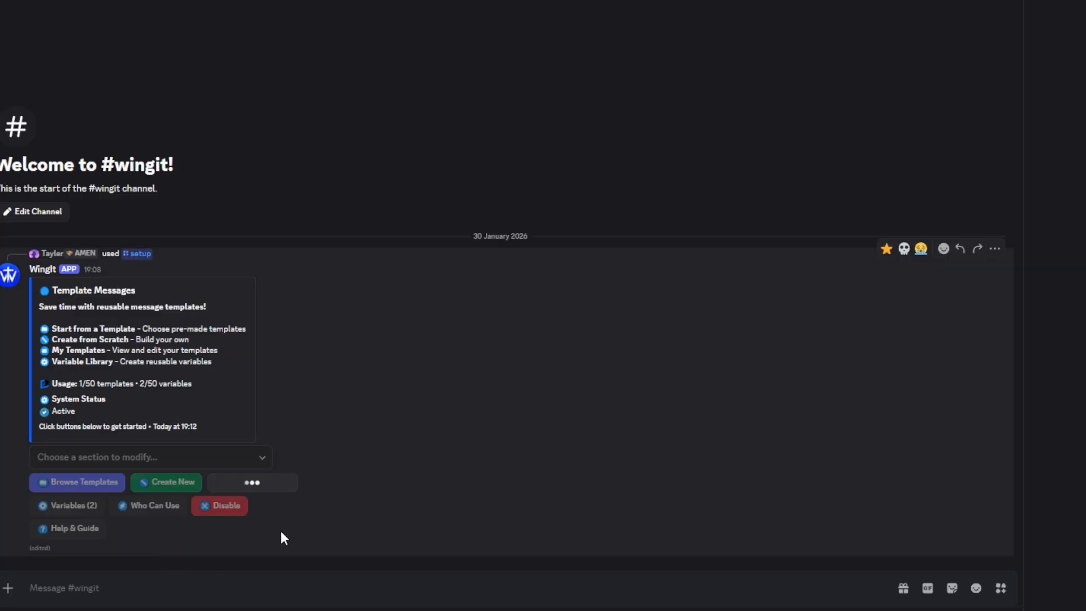
{"action": "left_click", "coordinate": [159, 505]}
{"action": "left_click", "coordinate": [146, 532]}
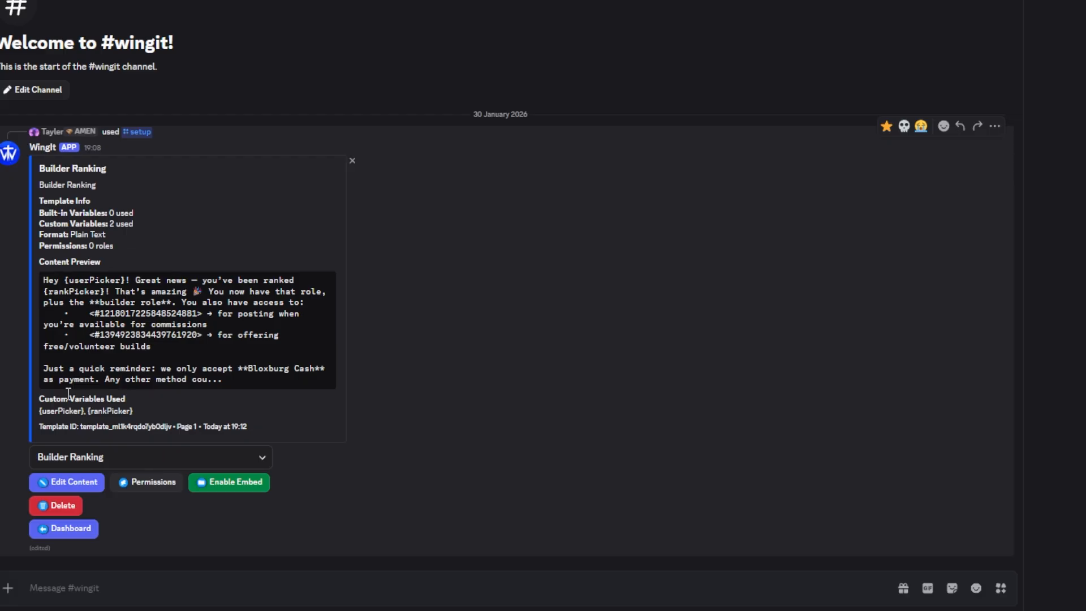
{"action": "left_click", "coordinate": [128, 492]}
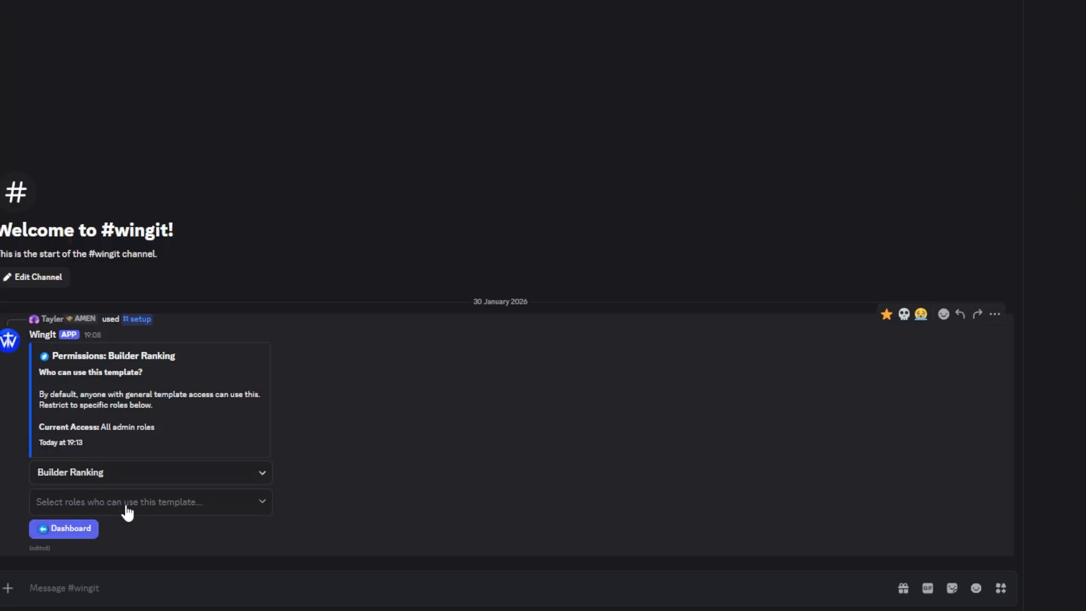
{"action": "left_click", "coordinate": [126, 511]}
{"action": "left_click", "coordinate": [422, 475]}
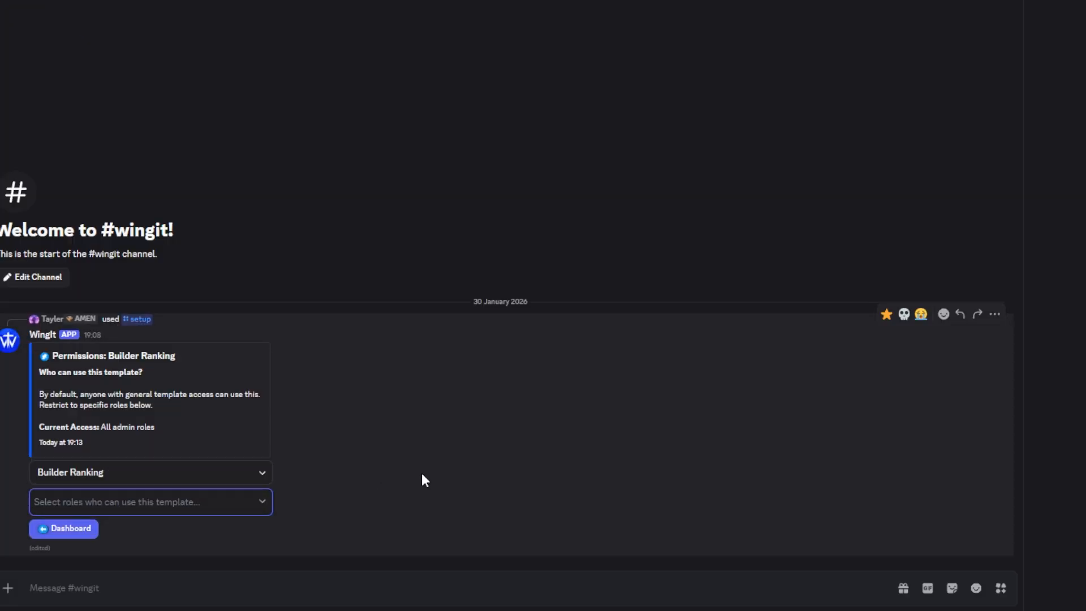
{"action": "left_click", "coordinate": [63, 528]}
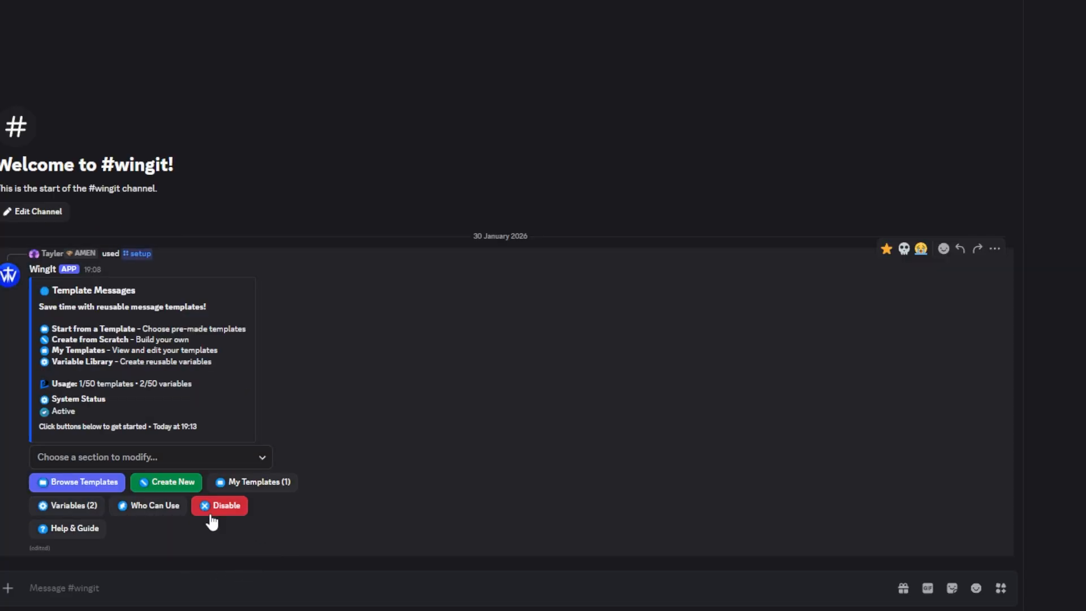
Reopen the Builder Ranking template from the saved templates
{"action": "left_click", "coordinate": [240, 484]}
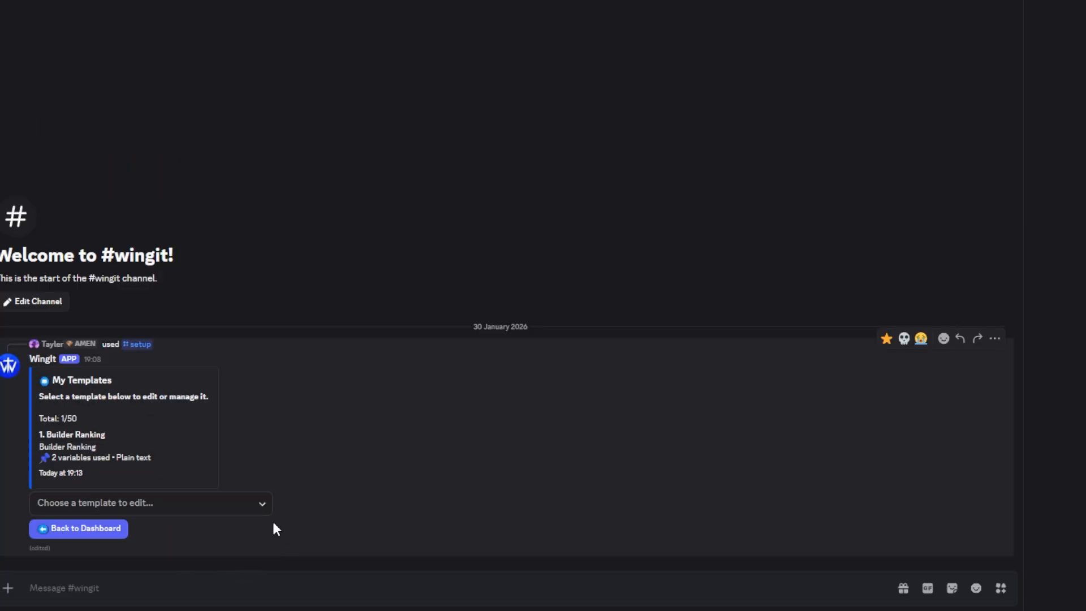
{"action": "left_click", "coordinate": [260, 504]}
{"action": "left_click", "coordinate": [196, 533]}
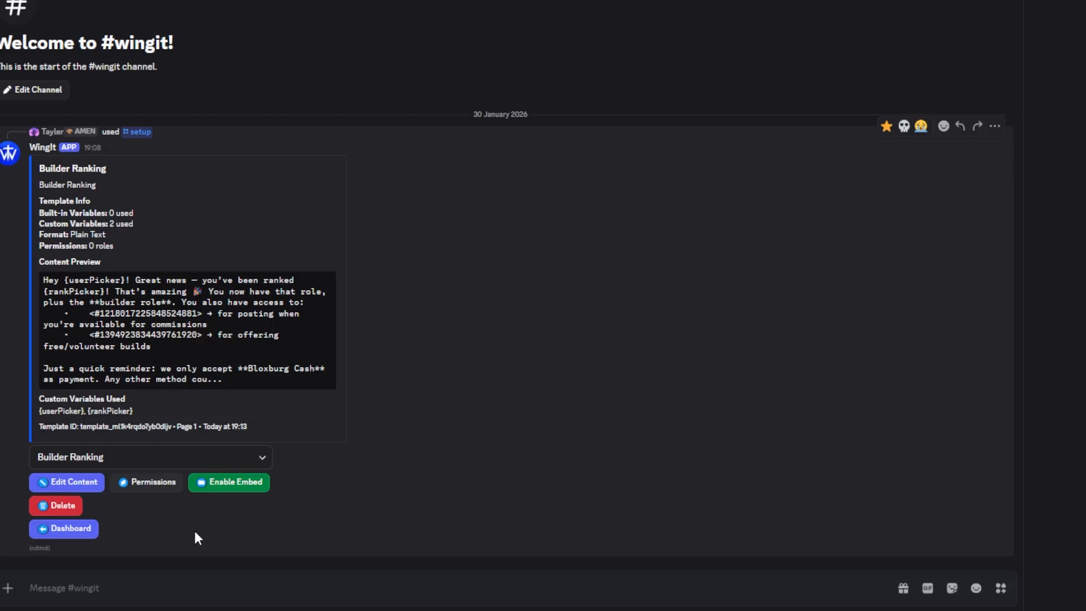
Try the embed format on the Builder Ranking template, view its embed settings, and switch back to plain text
{"action": "left_click", "coordinate": [228, 487]}
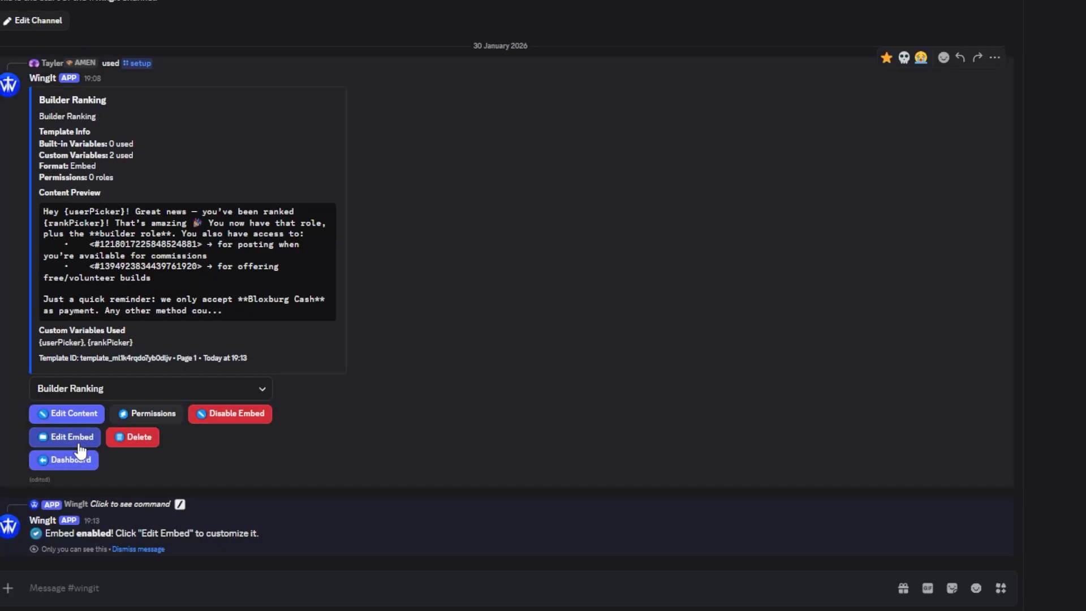
{"action": "left_click", "coordinate": [80, 445]}
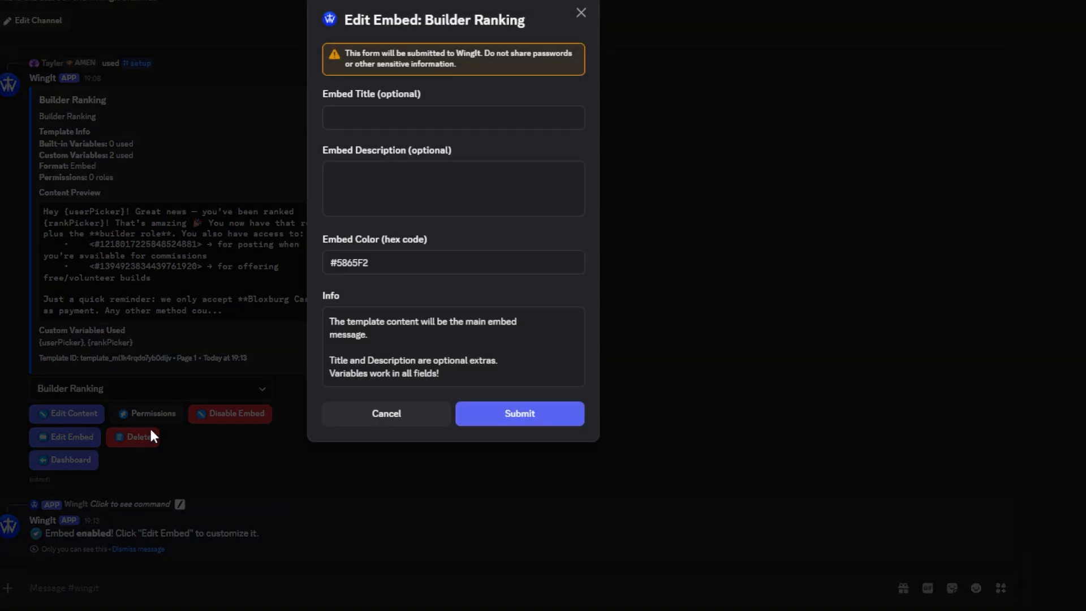
{"action": "left_click", "coordinate": [236, 280]}
{"action": "left_click", "coordinate": [226, 419]}
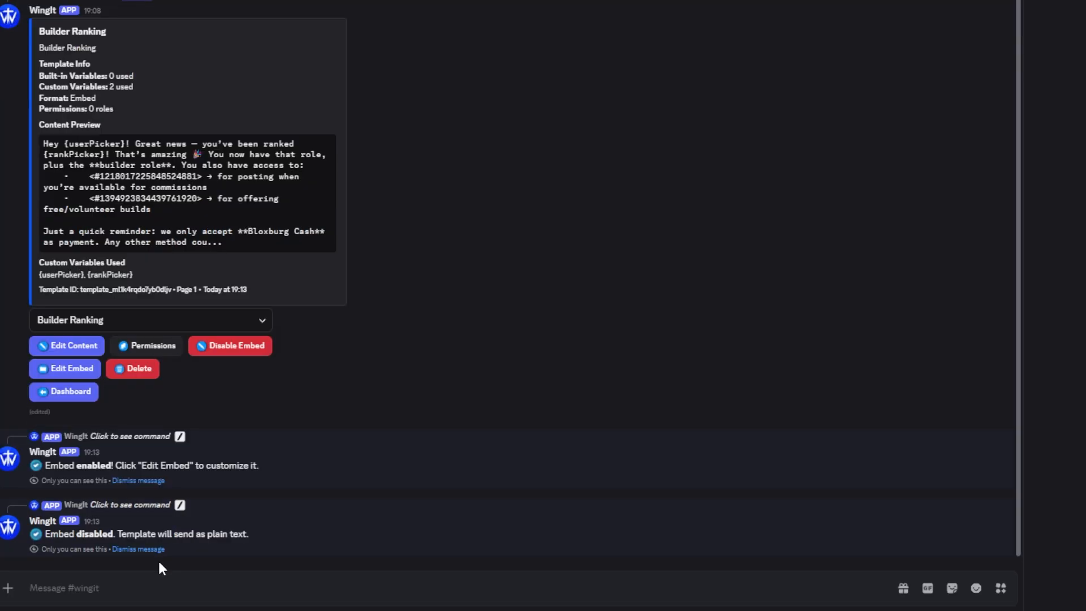
{"action": "left_click", "coordinate": [153, 553]}
{"action": "left_click", "coordinate": [153, 553]}
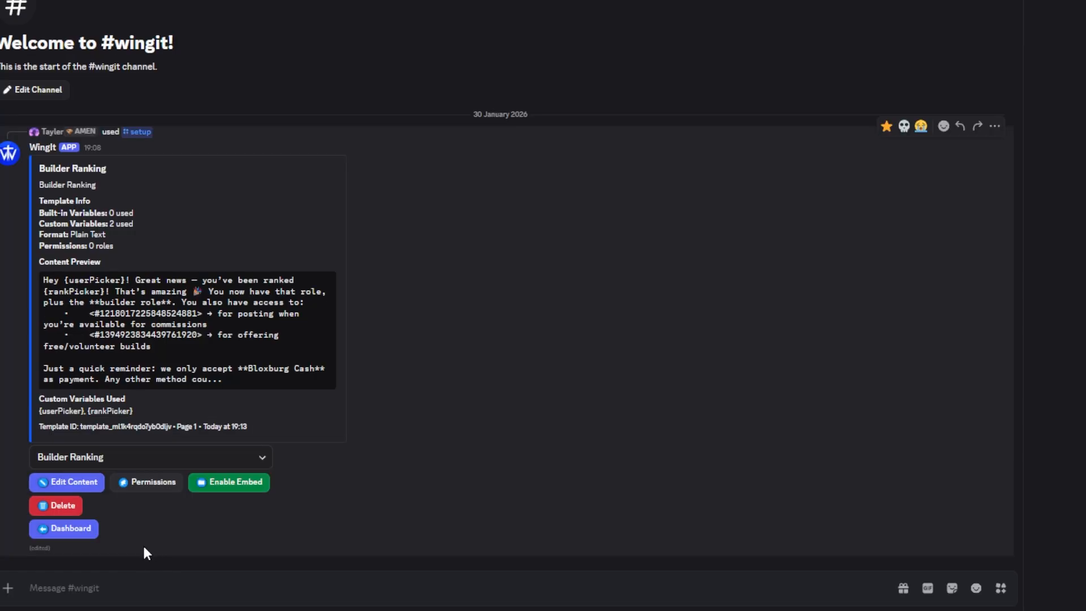
Review the Builder Ranking template's message text and available variables in its content editor, then close it without changes
{"action": "left_click", "coordinate": [84, 482]}
{"action": "scroll", "coordinate": [407, 226], "scroll_direction": "down", "scroll_amount": 5}
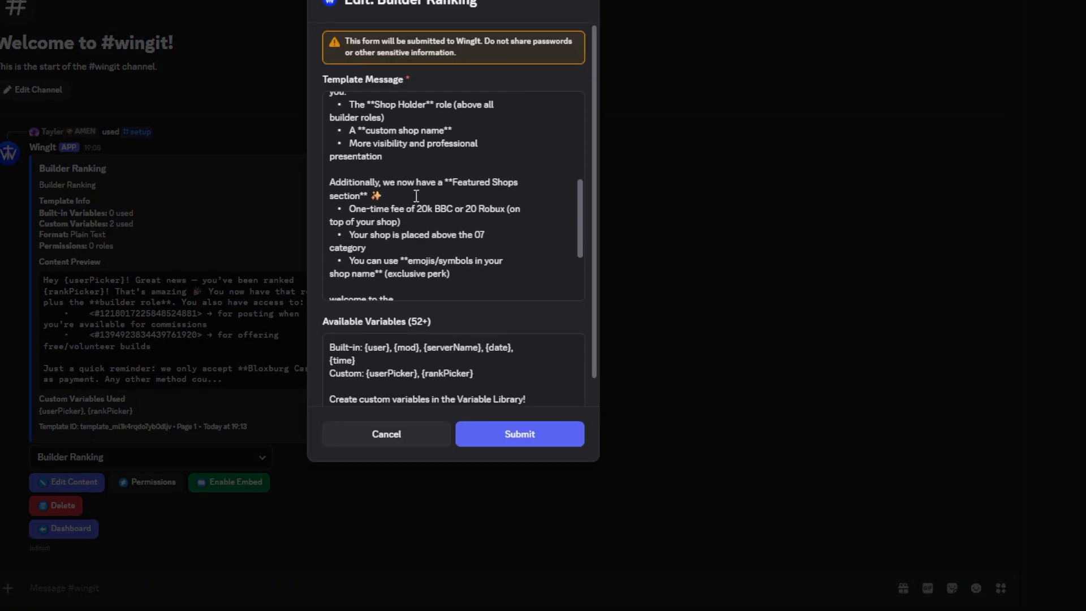
{"action": "scroll", "coordinate": [408, 229], "scroll_direction": "up", "scroll_amount": 5}
{"action": "scroll", "coordinate": [383, 60], "scroll_direction": "down", "scroll_amount": 1}
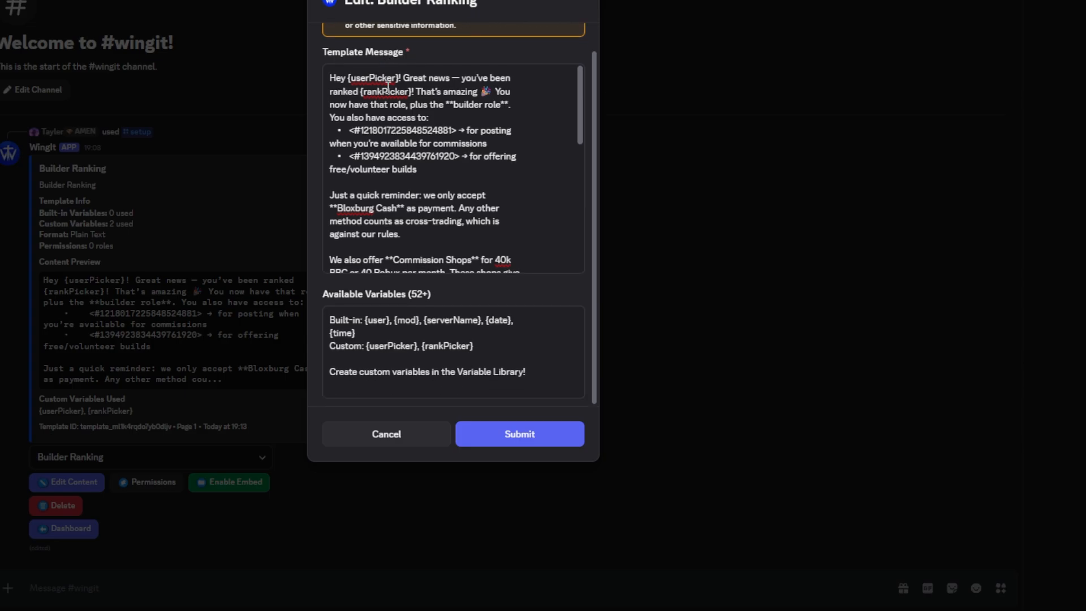
{"action": "scroll", "coordinate": [406, 297], "scroll_direction": "up", "scroll_amount": 1}
{"action": "left_click", "coordinate": [187, 298]}
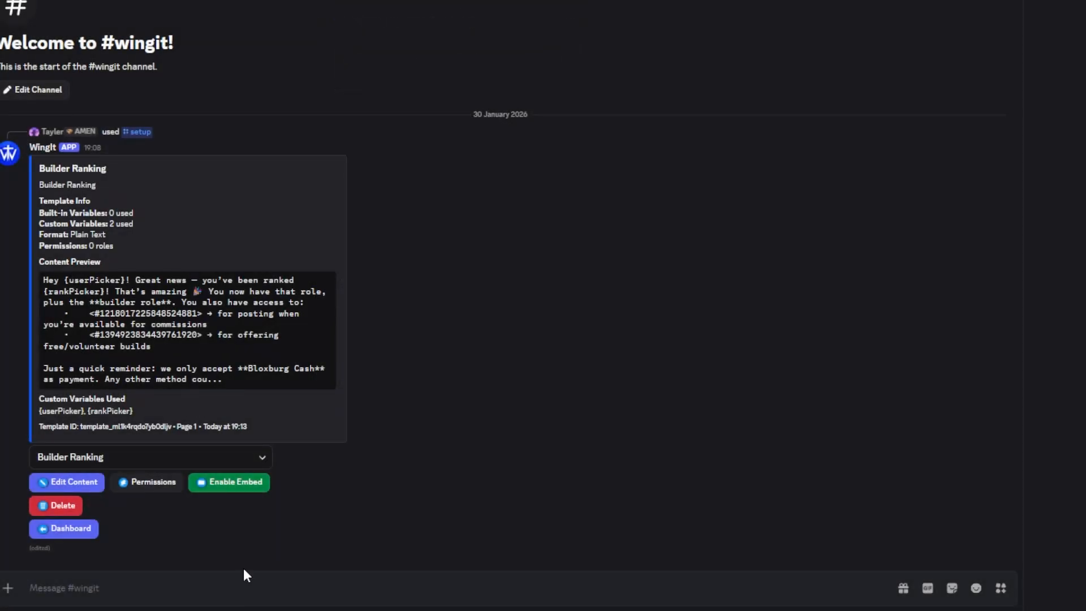
Run /template list in the channel to view the available templates, then dismiss the reply
{"action": "left_click", "coordinate": [228, 587]}
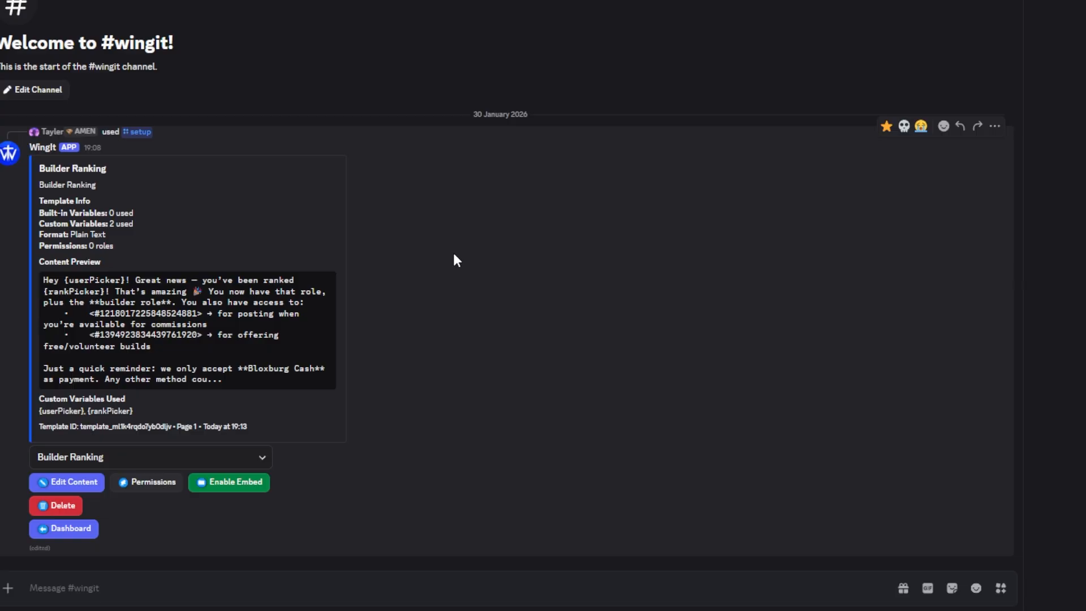
{"action": "type", "text": "/templ"}
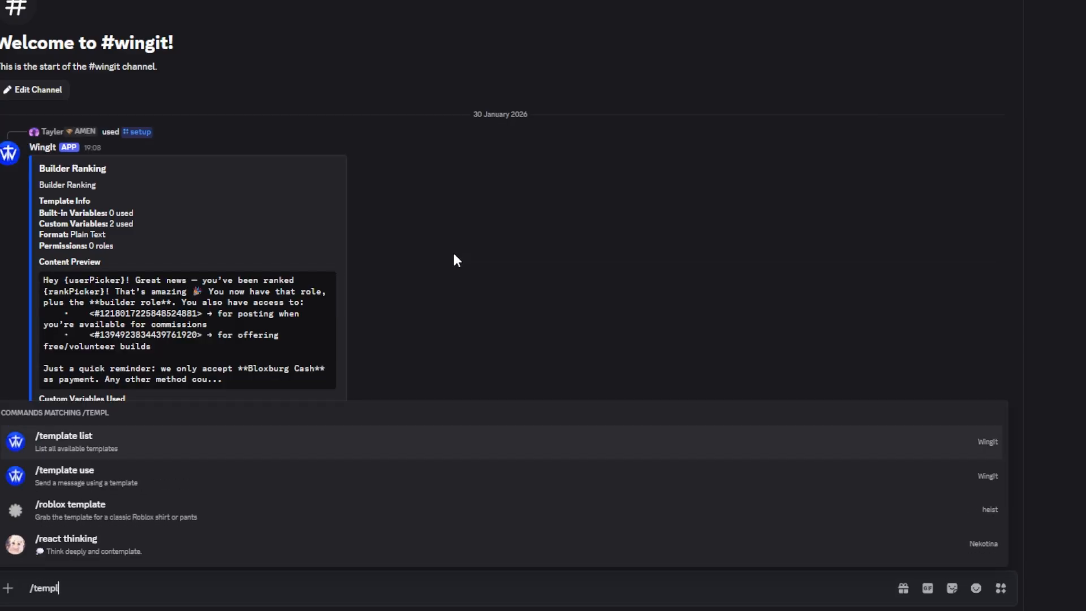
{"action": "left_click", "coordinate": [80, 450]}
{"action": "key", "text": "Return"}
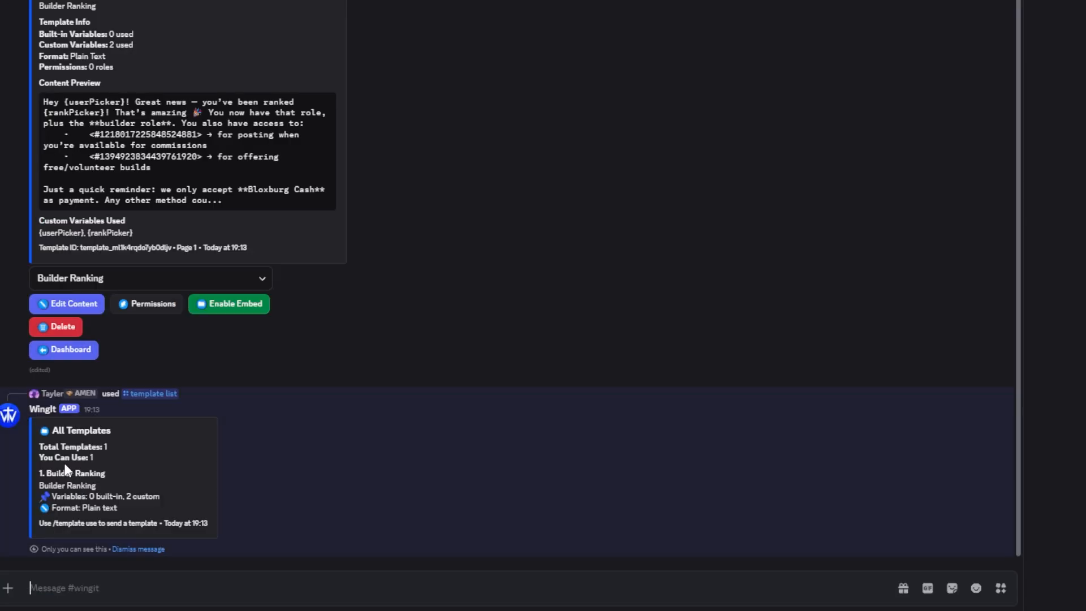
{"action": "left_click_drag", "start_coordinate": [107, 447], "coordinate": [141, 507]}
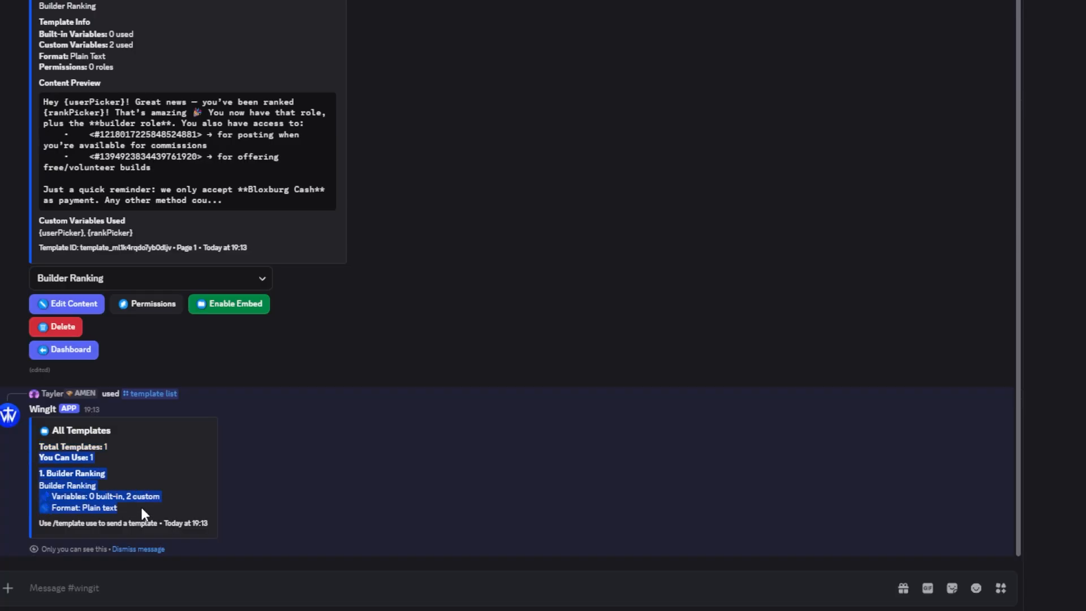
{"action": "left_click", "coordinate": [136, 549]}
Run /template use without a reply target and choose the Builder Ranking template
{"action": "type", "text": "/t"}
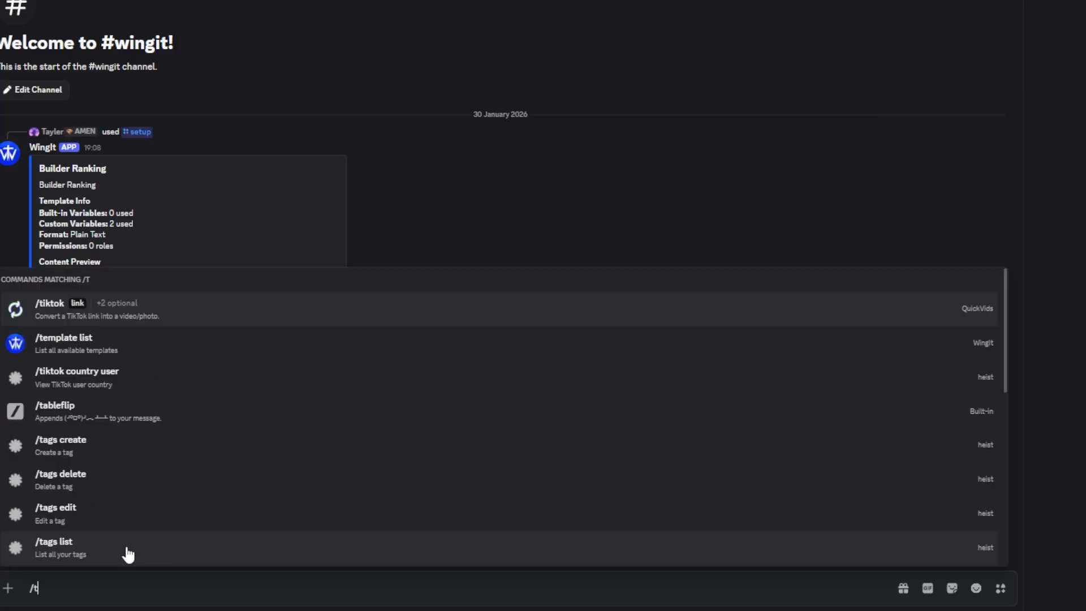
{"action": "type", "text": "empl"}
{"action": "left_click", "coordinate": [108, 485]}
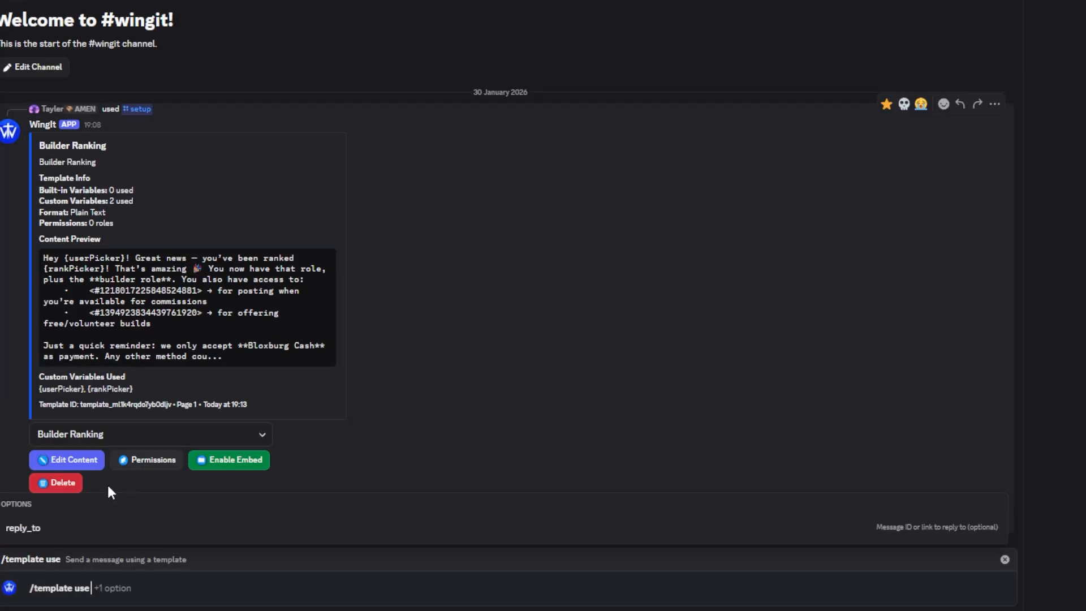
{"action": "key", "text": "Return"}
{"action": "left_click", "coordinate": [124, 526]}
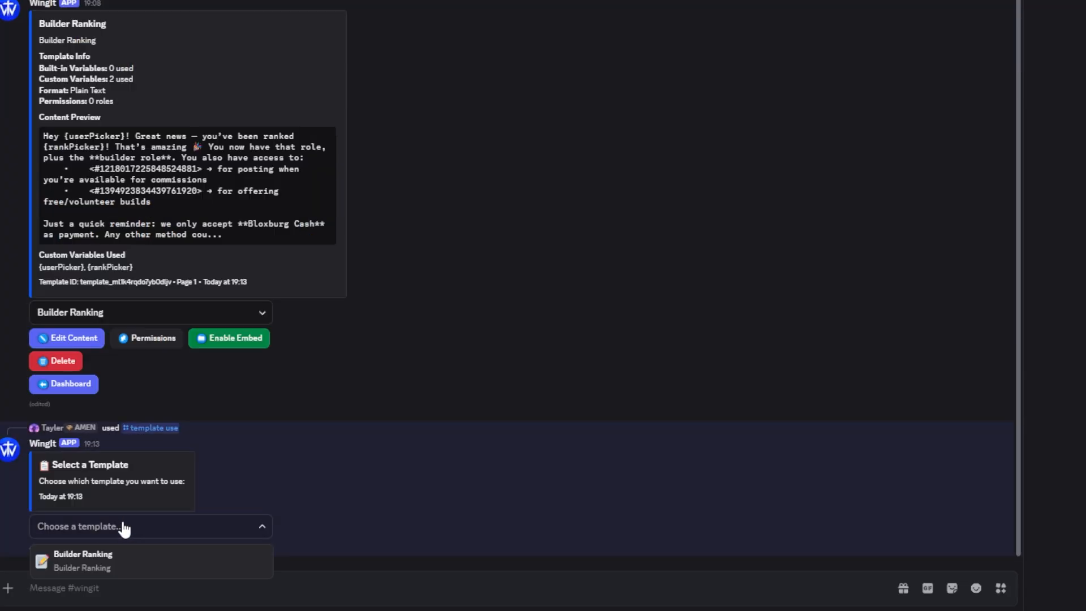
{"action": "left_click", "coordinate": [117, 560]}
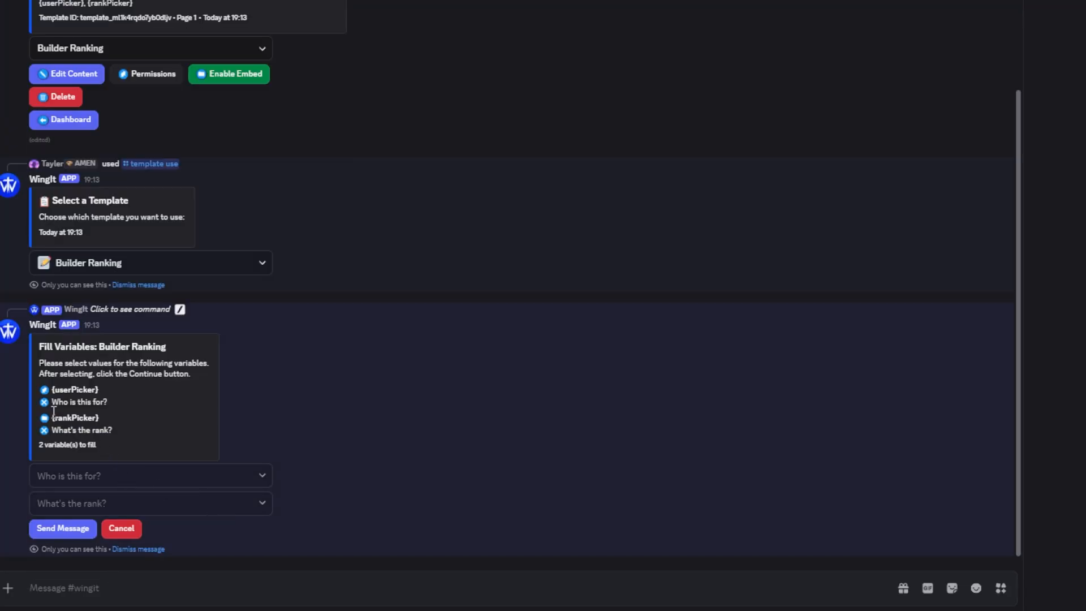
Fill userPicker with the human member's account and rankPicker with role 3, then send the message
{"action": "double_click", "coordinate": [66, 390]}
{"action": "left_click", "coordinate": [93, 395]}
{"action": "left_click", "coordinate": [89, 475]}
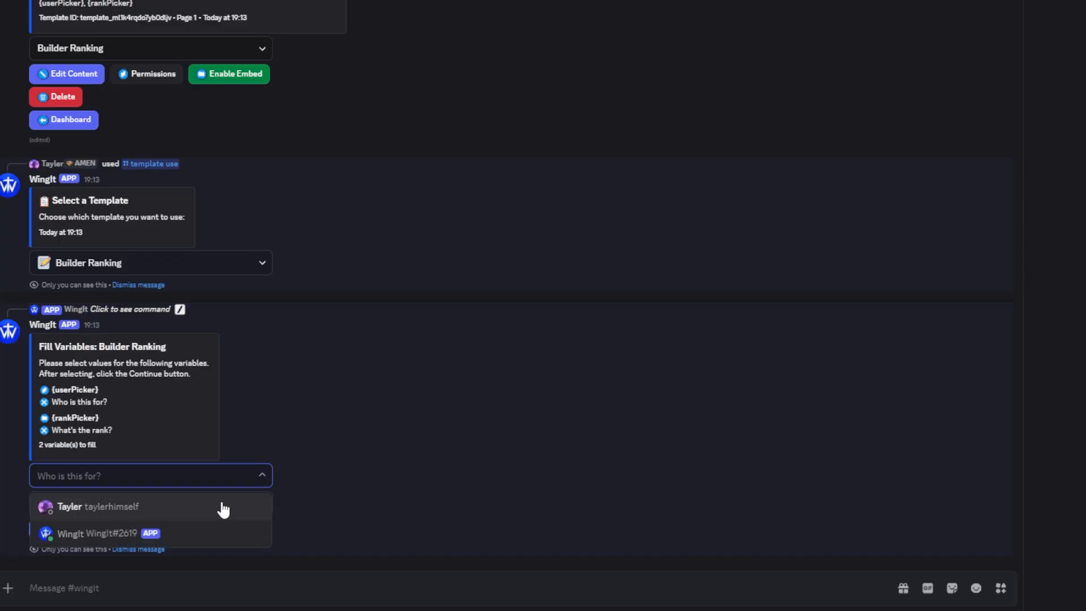
{"action": "left_click", "coordinate": [224, 509]}
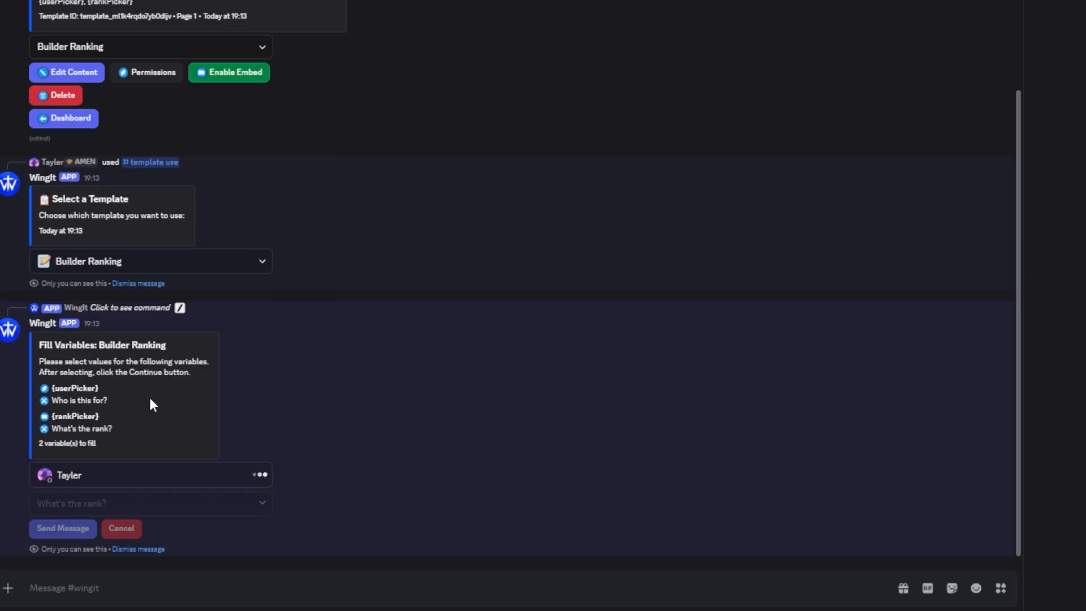
{"action": "left_click", "coordinate": [157, 511]}
{"action": "left_click", "coordinate": [102, 428]}
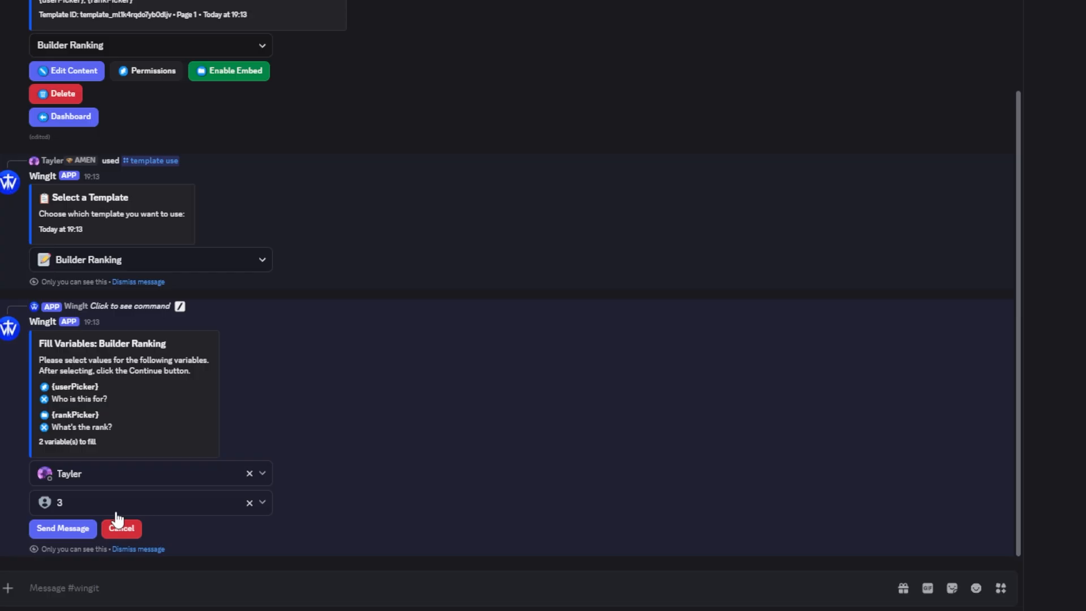
{"action": "left_click", "coordinate": [63, 528]}
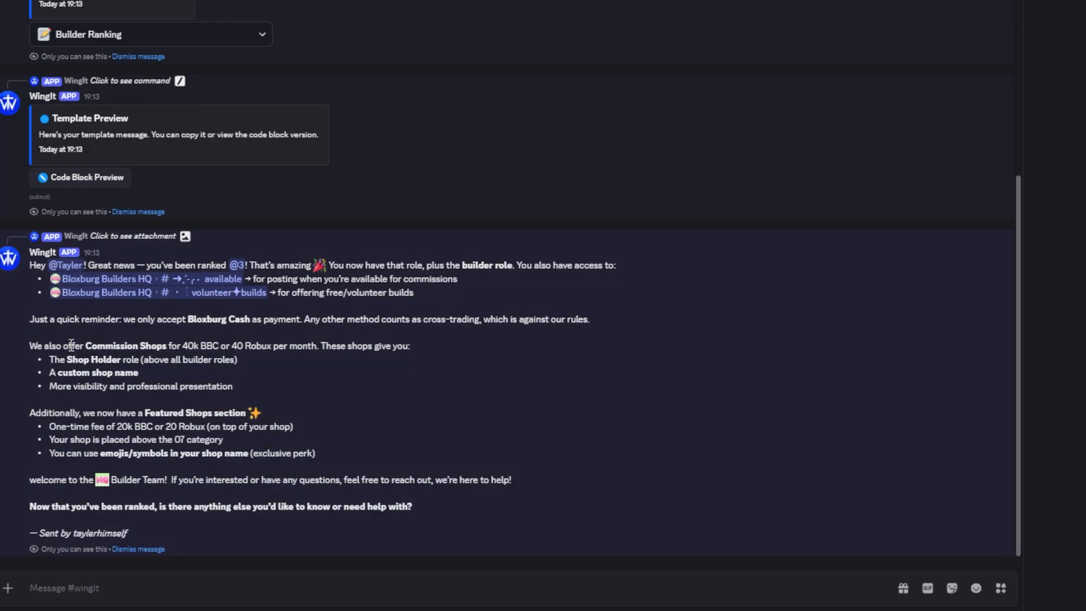
Read through the generated plain-text ranking message and dismiss the two preview replies
{"action": "left_click_drag", "start_coordinate": [31, 267], "coordinate": [329, 528]}
{"action": "left_click", "coordinate": [310, 464]}
{"action": "left_click", "coordinate": [130, 550]}
{"action": "left_click", "coordinate": [128, 550]}
Enable the embed format on the Builder Ranking template and dismiss the leftover private WingIt replies
{"action": "left_click", "coordinate": [221, 338]}
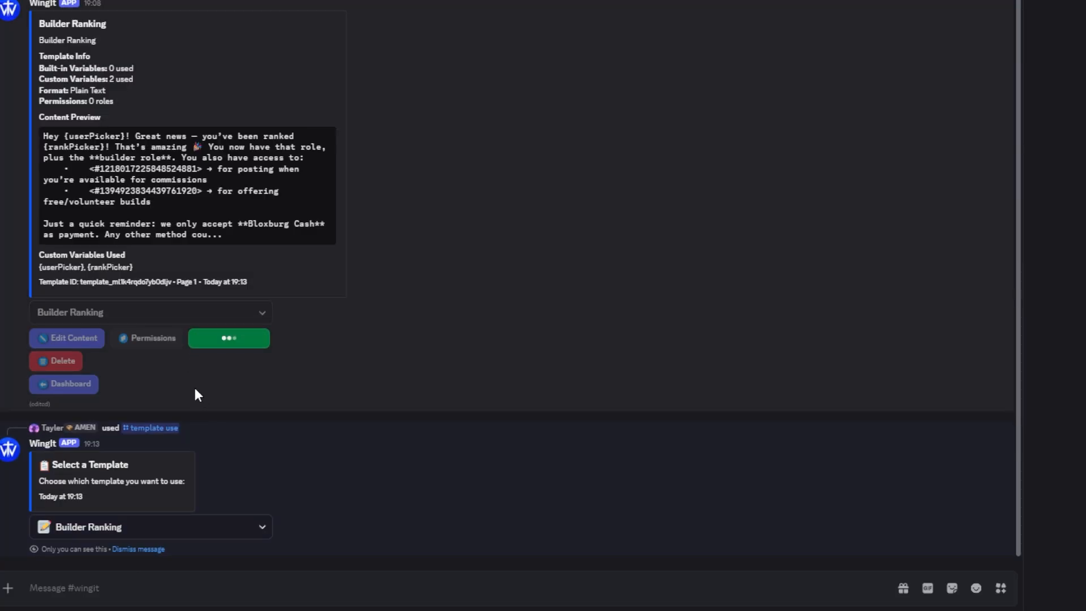
{"action": "left_click", "coordinate": [170, 464]}
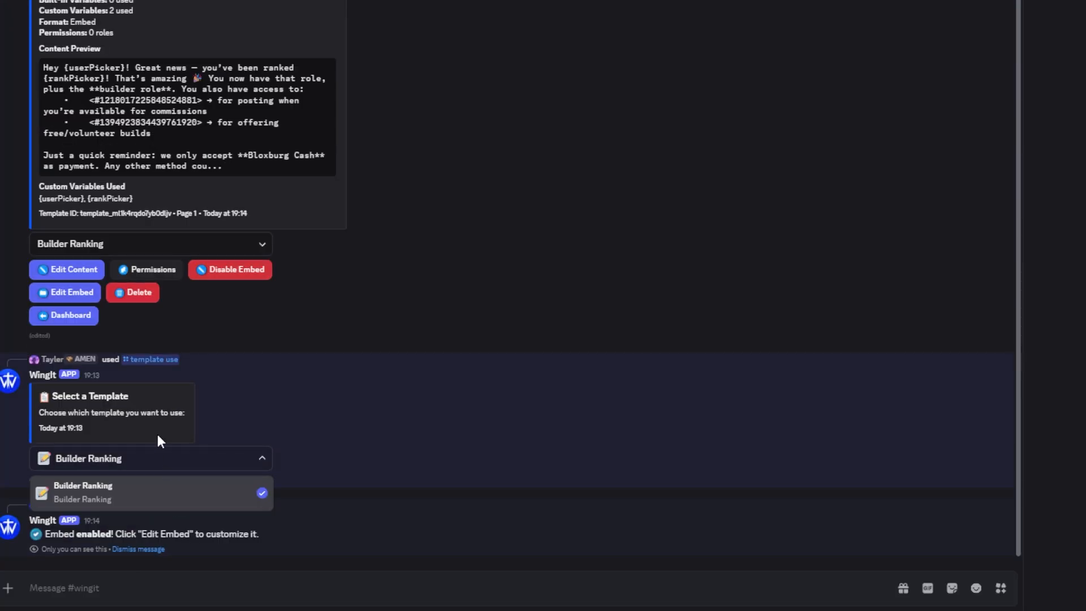
{"action": "left_click", "coordinate": [158, 440]}
{"action": "left_click", "coordinate": [142, 481]}
{"action": "left_click", "coordinate": [129, 550]}
{"action": "type", "text": "/templ"}
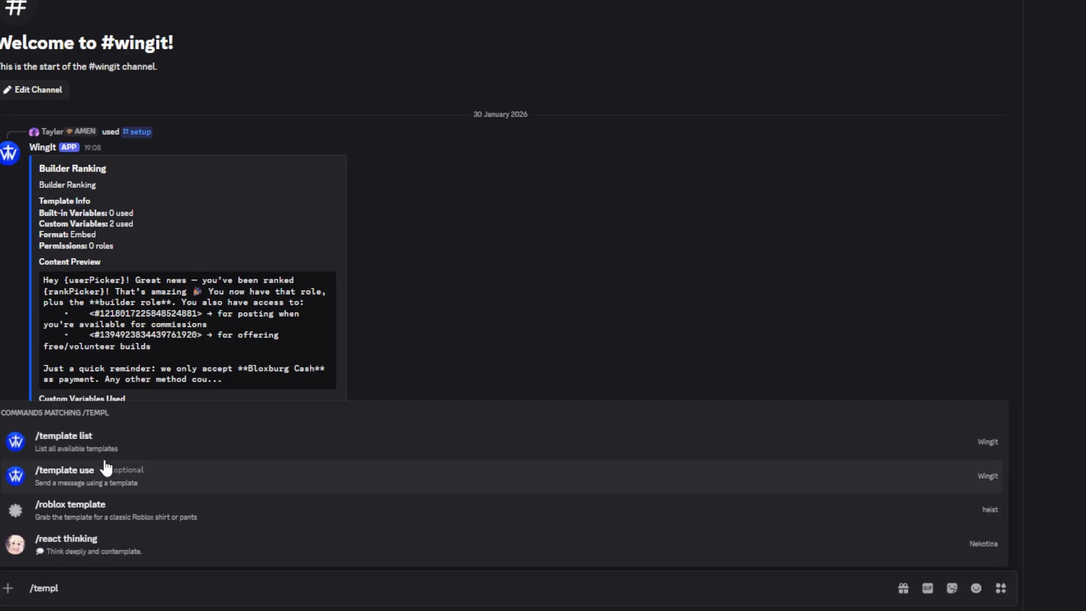
{"action": "left_click", "coordinate": [106, 470]}
{"action": "key", "text": "Return"}
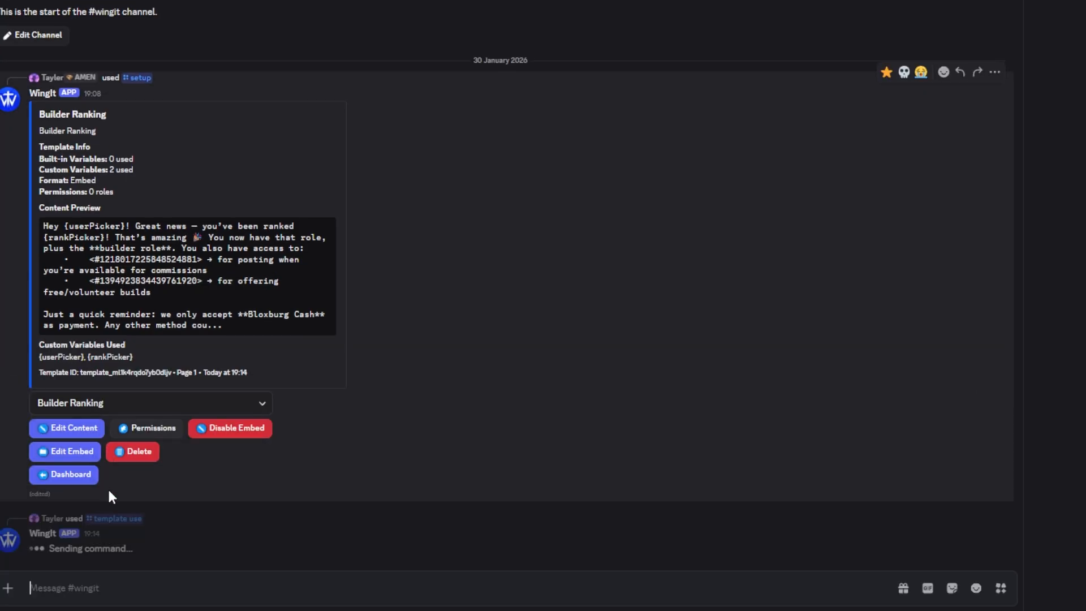
{"action": "left_click", "coordinate": [159, 549]}
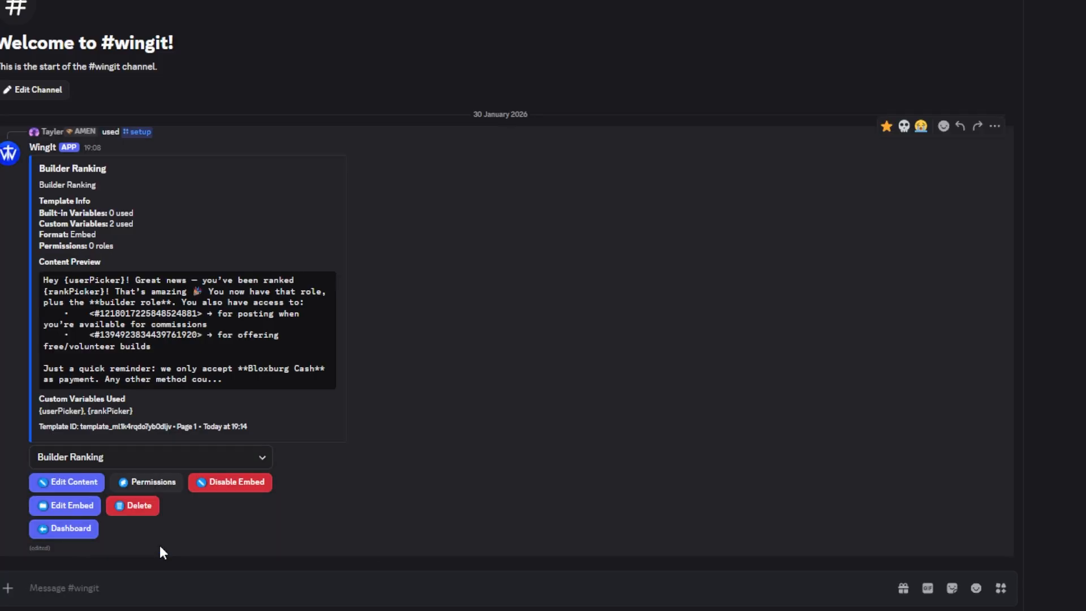
Run /template use with reply_to set to the reference copied from WingIt's setup message
{"action": "type", "text": "/templ"}
{"action": "left_click", "coordinate": [249, 442]}
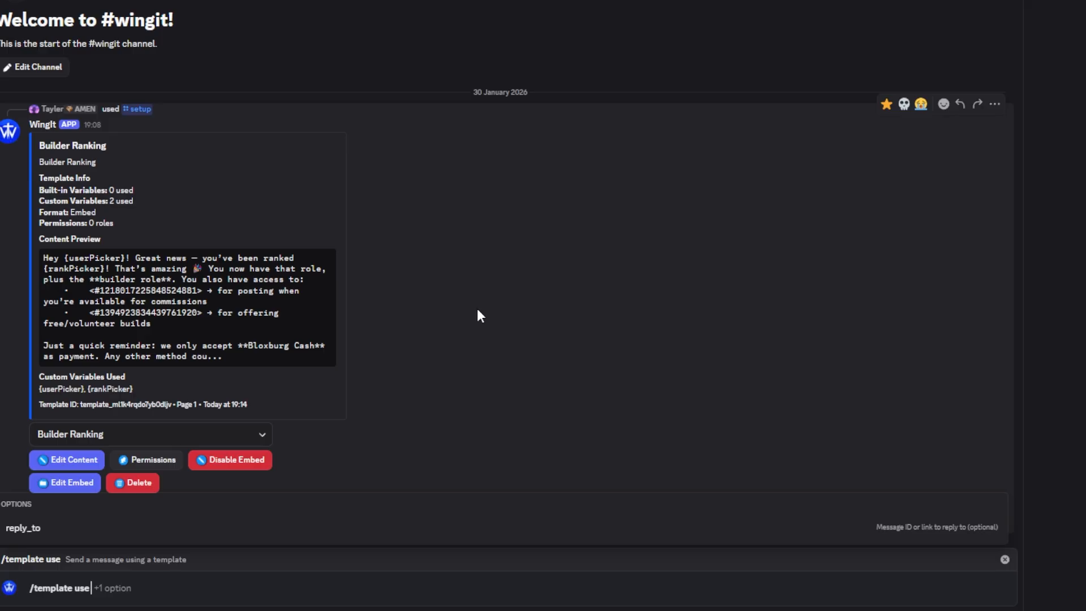
{"action": "left_click", "coordinate": [994, 104]}
{"action": "left_click", "coordinate": [881, 432]}
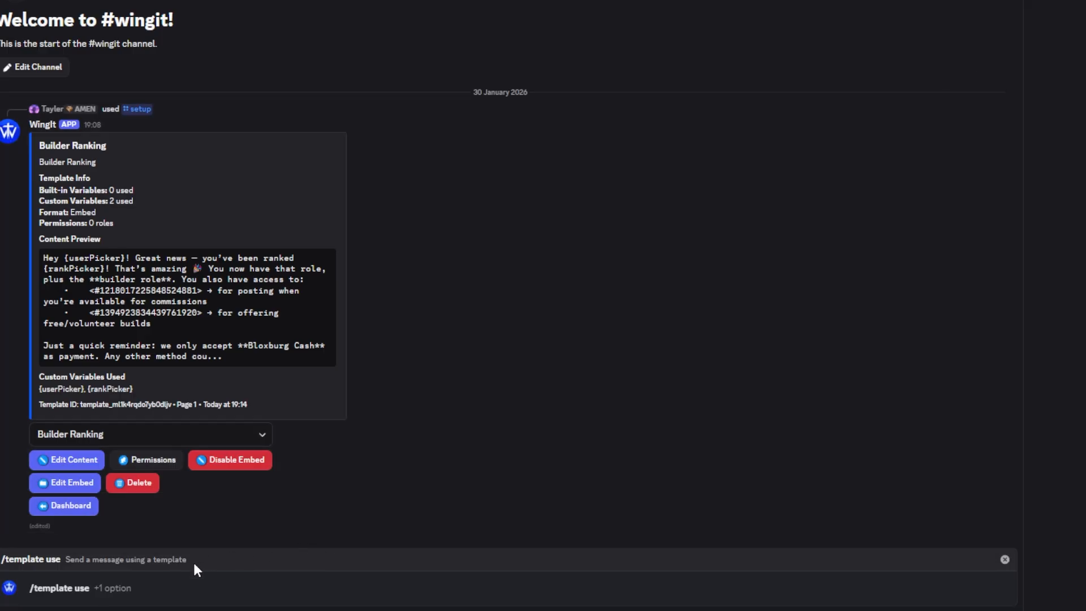
{"action": "left_click", "coordinate": [131, 587]}
{"action": "left_click", "coordinate": [106, 538]}
{"action": "key", "text": "ctrl+v"}
{"action": "key", "text": "Return"}
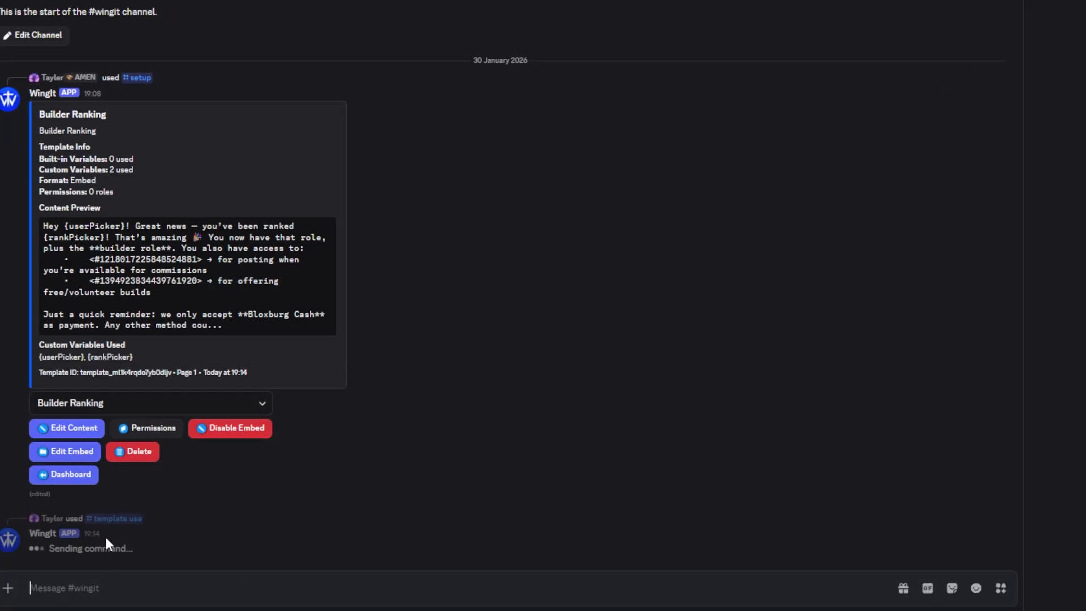
Choose Builder Ranking, fill userPicker with the human member's account and rankPicker with role 4, and send the embed message
{"action": "left_click", "coordinate": [107, 532]}
{"action": "left_click", "coordinate": [113, 562]}
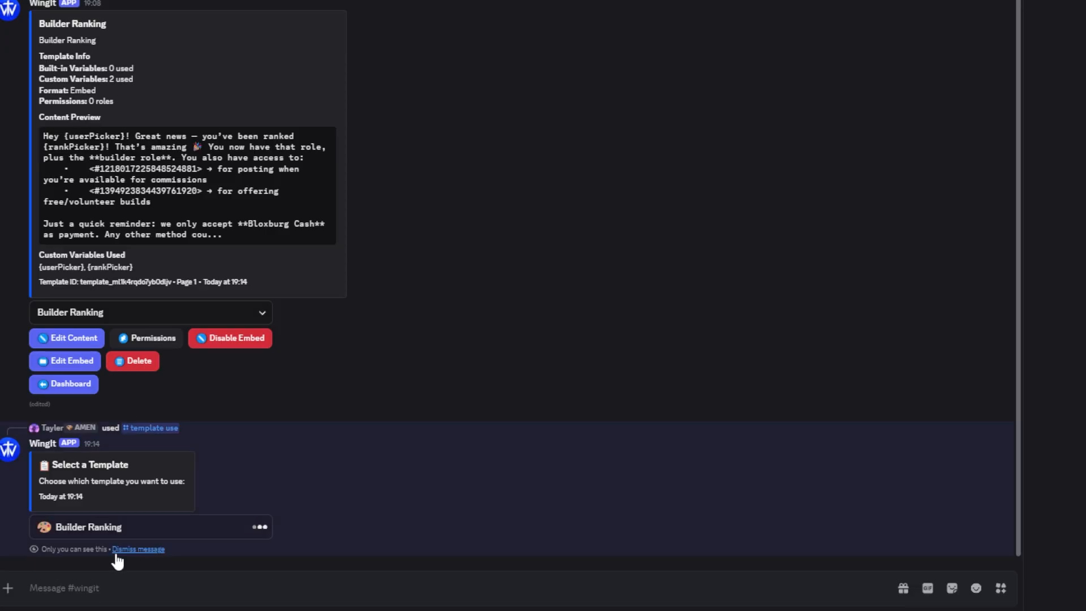
{"action": "left_click", "coordinate": [105, 479]}
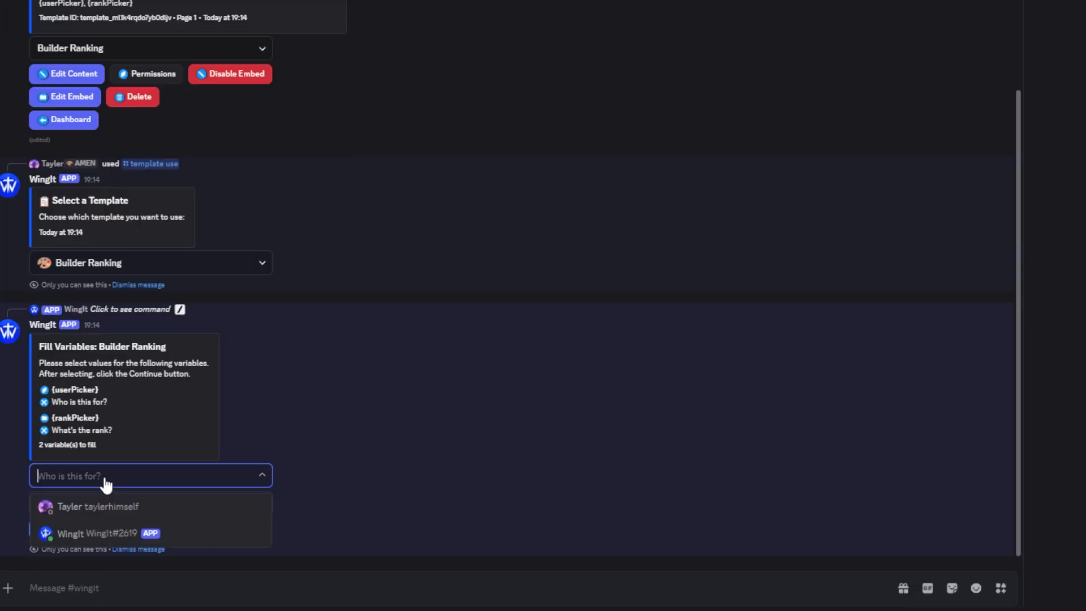
{"action": "left_click", "coordinate": [114, 505]}
{"action": "left_click", "coordinate": [148, 503]}
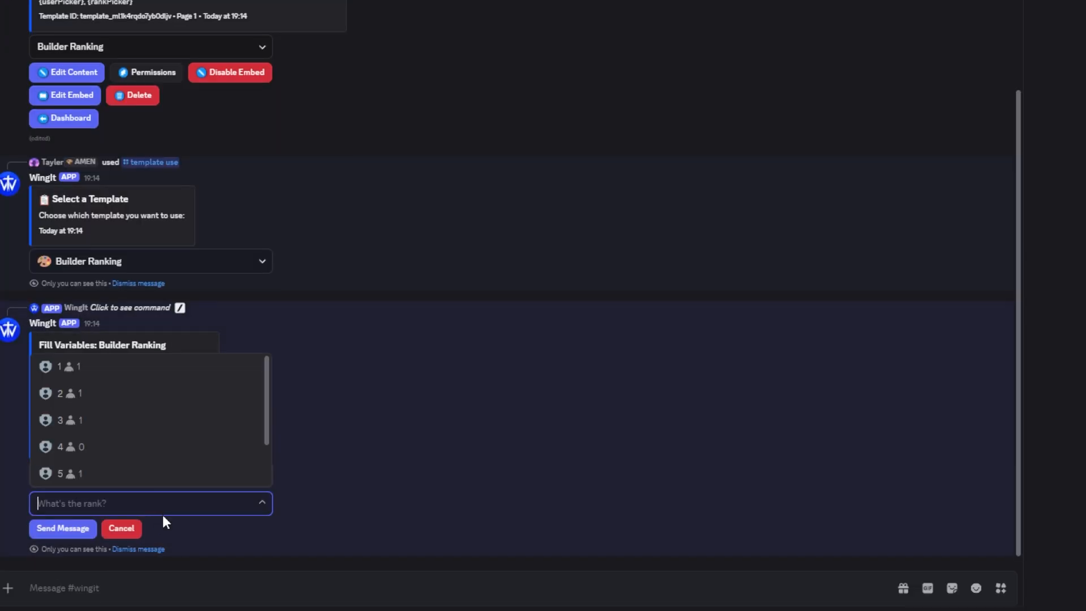
{"action": "left_click", "coordinate": [133, 447]}
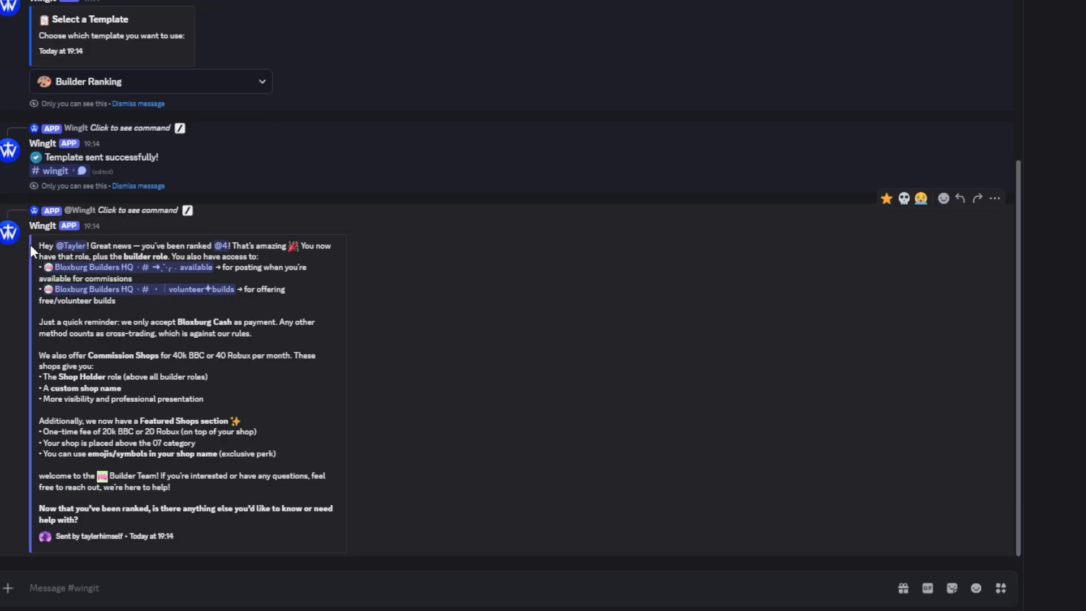
{"action": "left_click_drag", "start_coordinate": [31, 245], "coordinate": [179, 517]}
{"action": "left_click", "coordinate": [179, 503]}
Disable the embed format on the Builder Ranking template and dismiss the private WingIt replies around the sent message
{"action": "scroll", "coordinate": [170, 249], "scroll_direction": "up", "scroll_amount": 8}
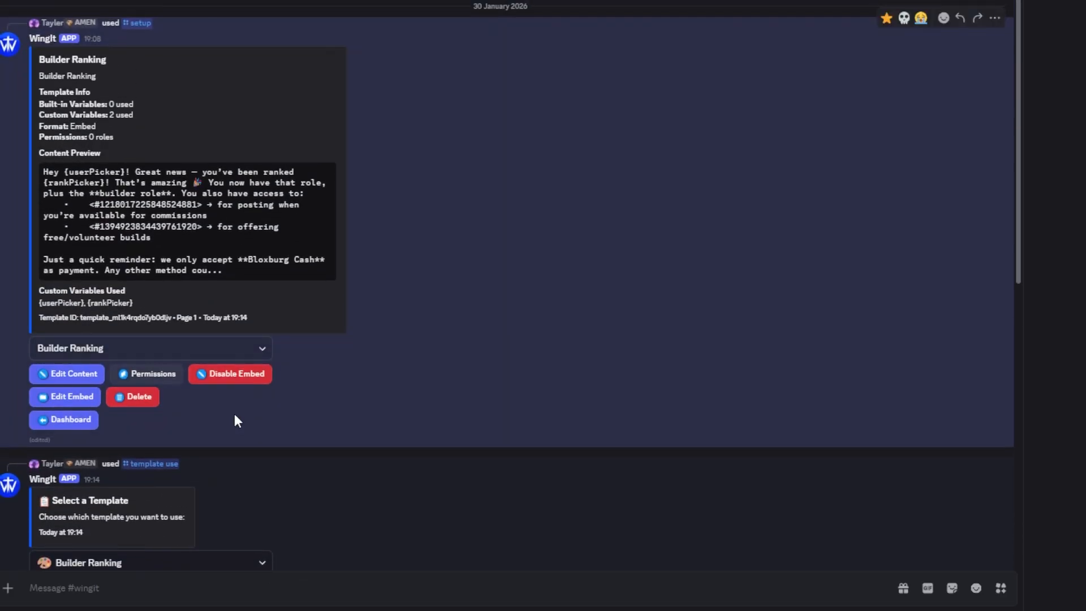
{"action": "left_click", "coordinate": [232, 345]}
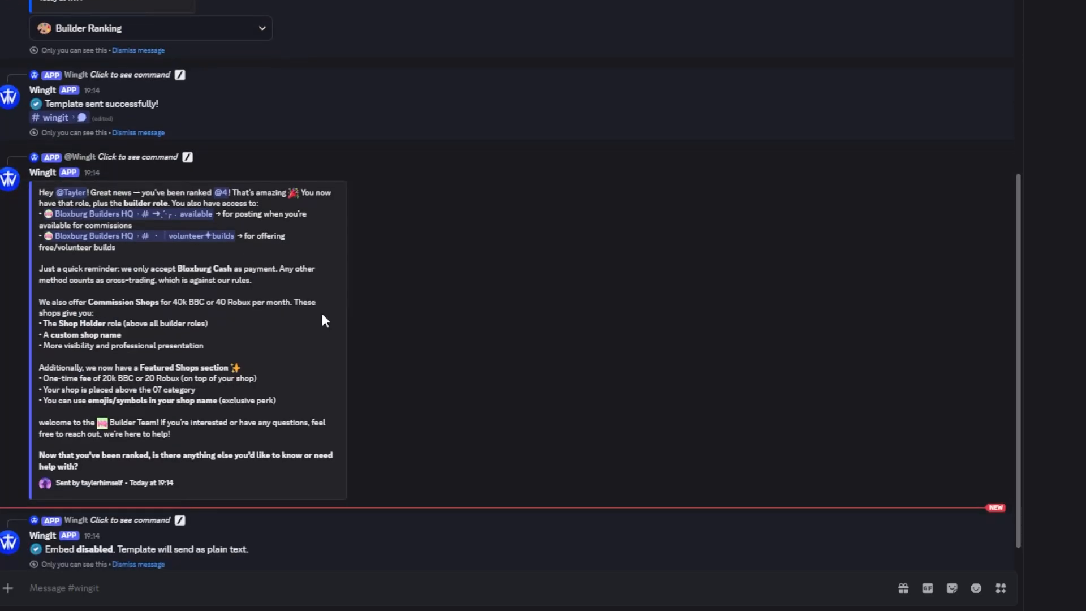
{"action": "left_click", "coordinate": [133, 554]}
{"action": "left_click", "coordinate": [118, 194]}
{"action": "left_click", "coordinate": [119, 187]}
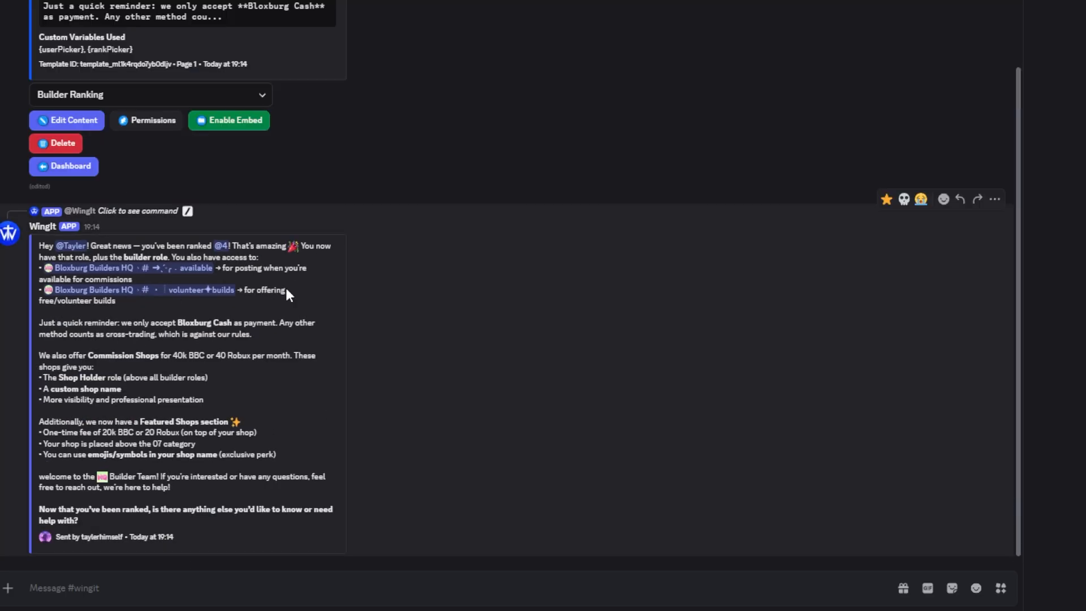
Open the complete variables list from the Variable Library and examine the built-in user, server, time and role variables
{"action": "left_click", "coordinate": [71, 166]}
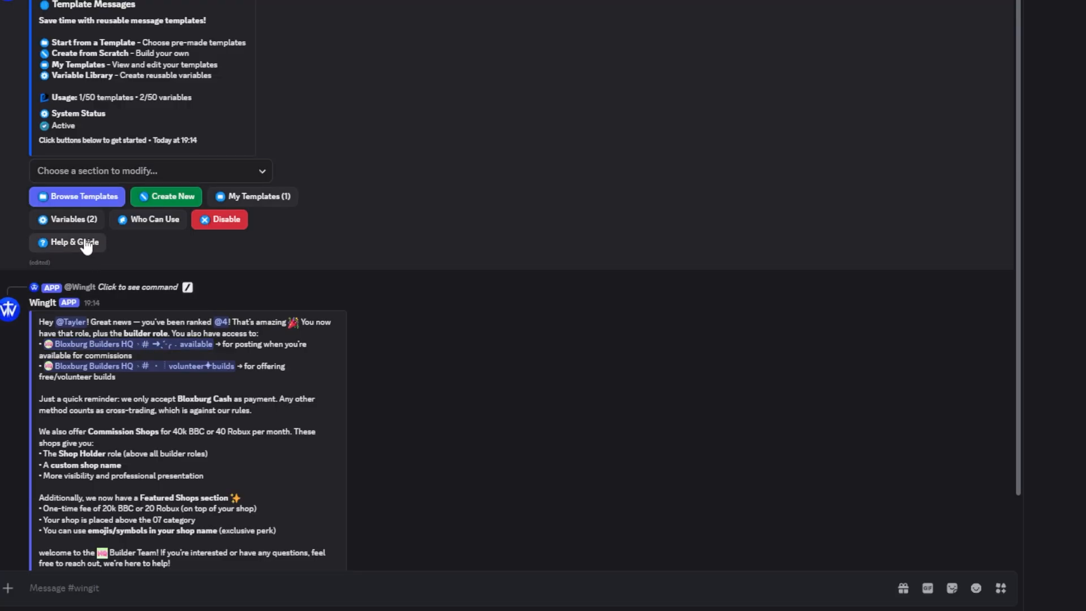
{"action": "left_click", "coordinate": [78, 223]}
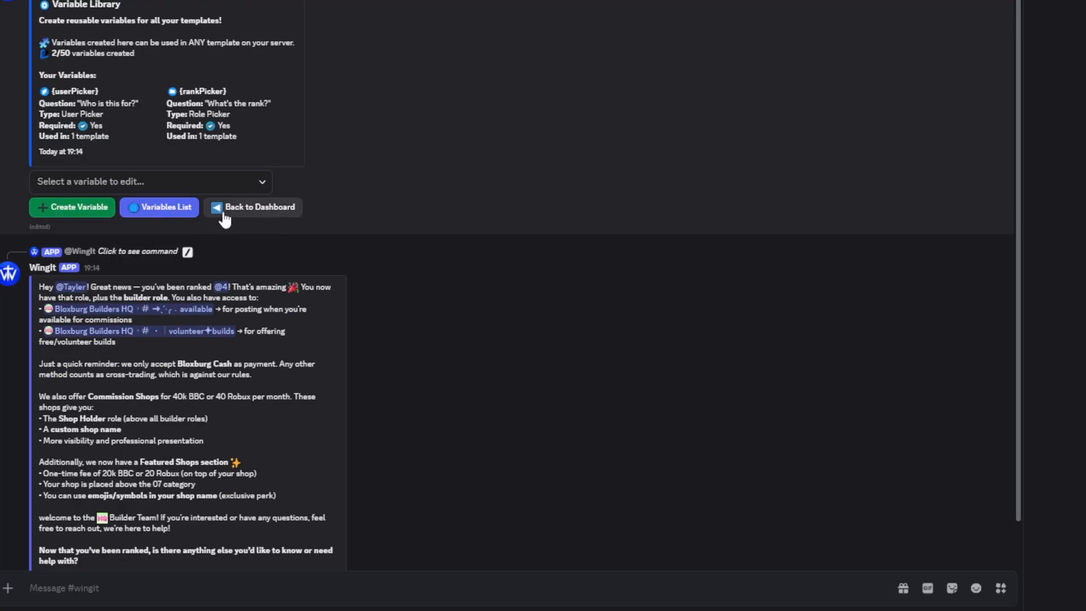
{"action": "left_click", "coordinate": [224, 214]}
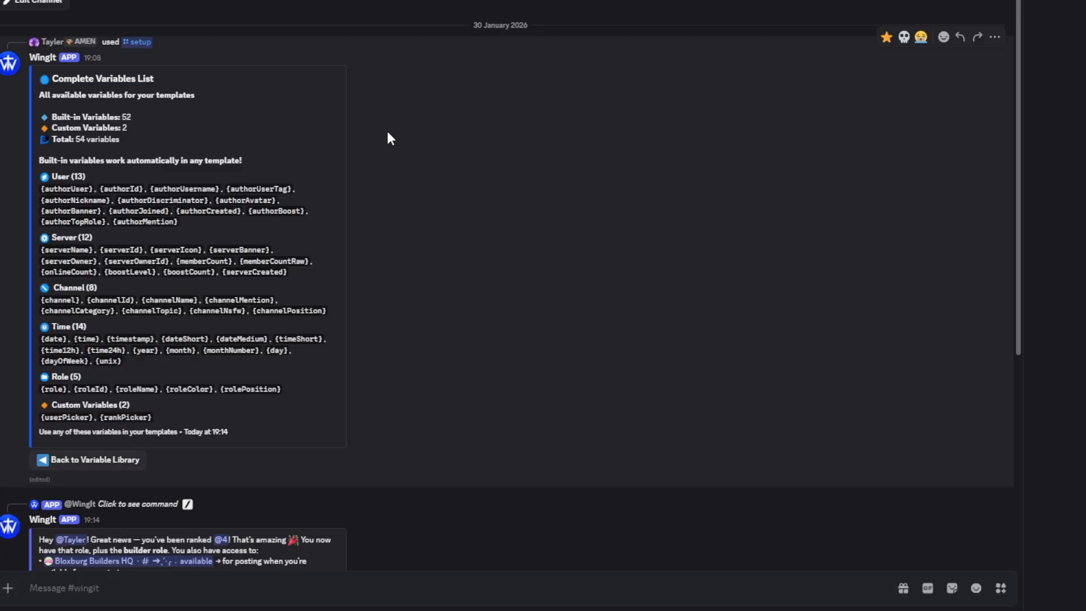
{"action": "double_click", "coordinate": [67, 188]}
{"action": "double_click", "coordinate": [121, 189]}
{"action": "left_click_drag", "start_coordinate": [41, 249], "coordinate": [305, 276]}
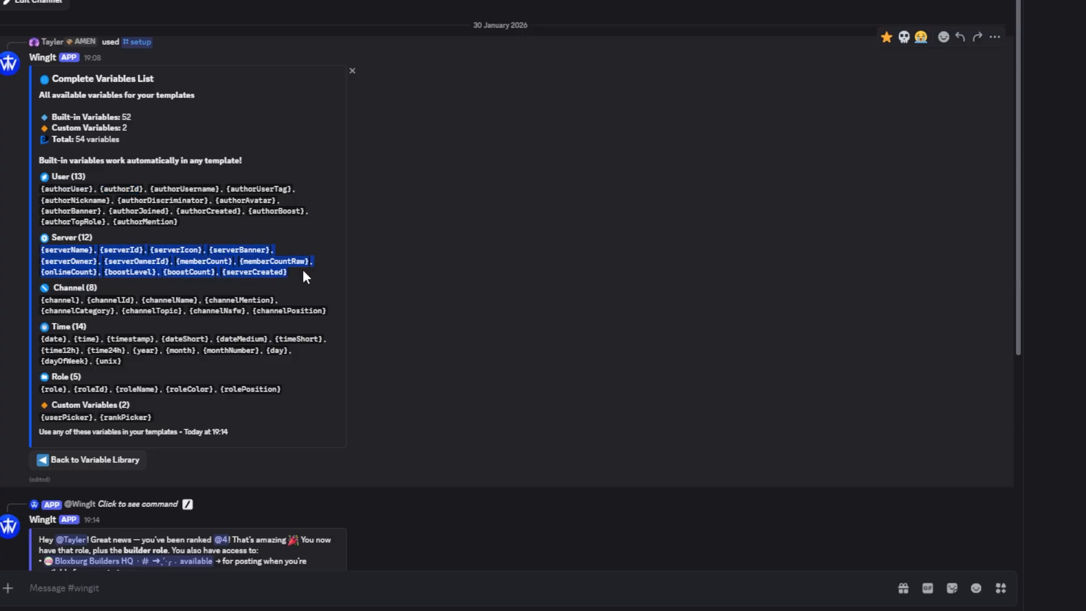
{"action": "left_click_drag", "start_coordinate": [40, 338], "coordinate": [134, 363]}
{"action": "left_click_drag", "start_coordinate": [41, 389], "coordinate": [288, 399]}
{"action": "left_click", "coordinate": [156, 370]}
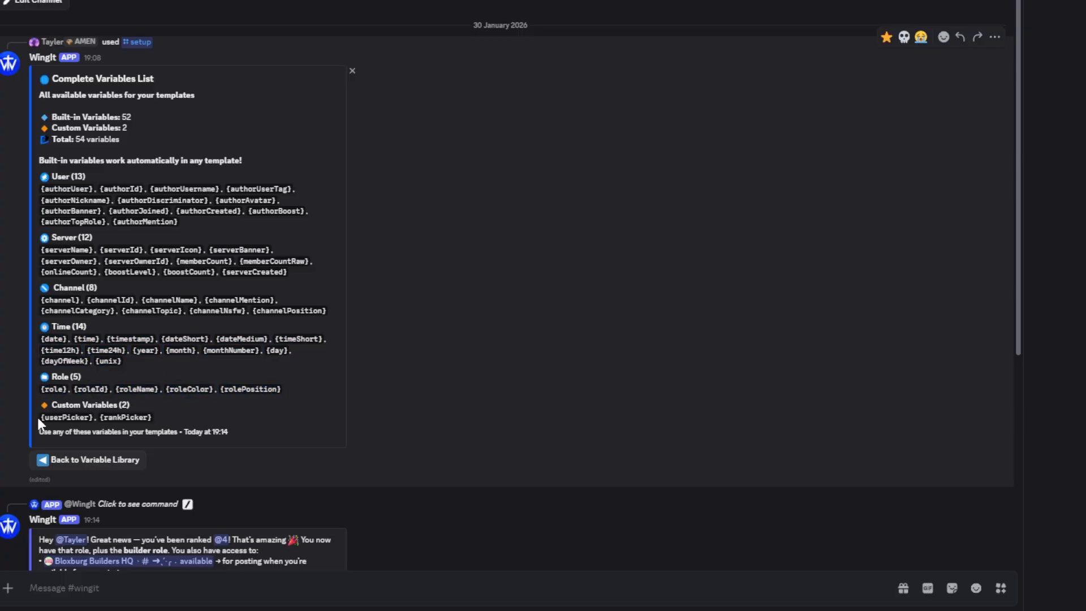
Examine the custom and channel variables in the complete variables list, and return to the Template Messages overview
{"action": "left_click_drag", "start_coordinate": [38, 419], "coordinate": [176, 426]}
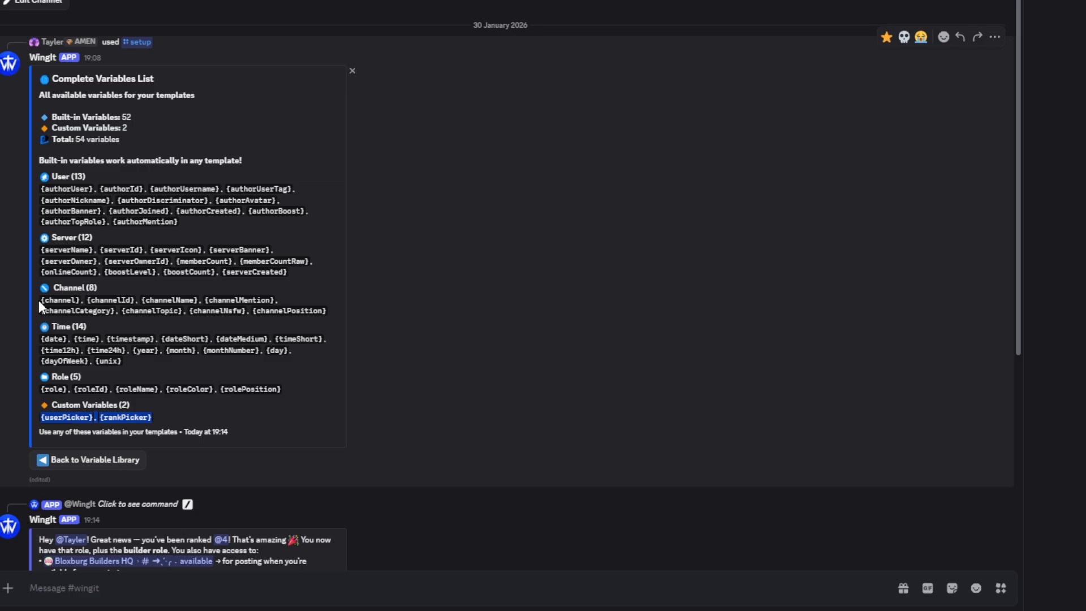
{"action": "left_click_drag", "start_coordinate": [40, 306], "coordinate": [320, 301]}
{"action": "left_click", "coordinate": [293, 301]}
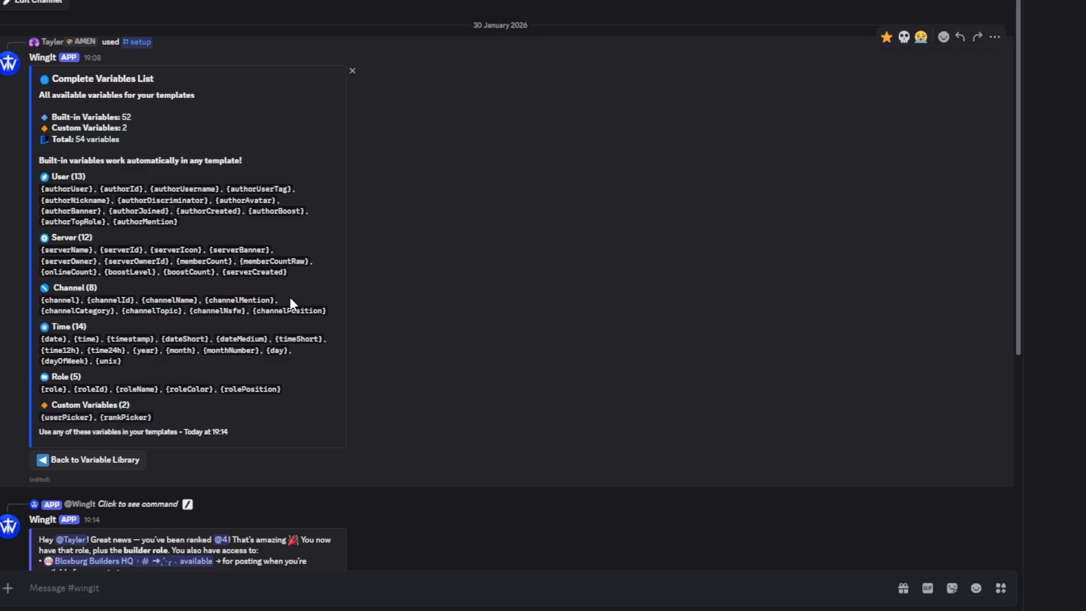
{"action": "scroll", "coordinate": [277, 293], "scroll_direction": "down", "scroll_amount": 2}
{"action": "left_click", "coordinate": [88, 383]}
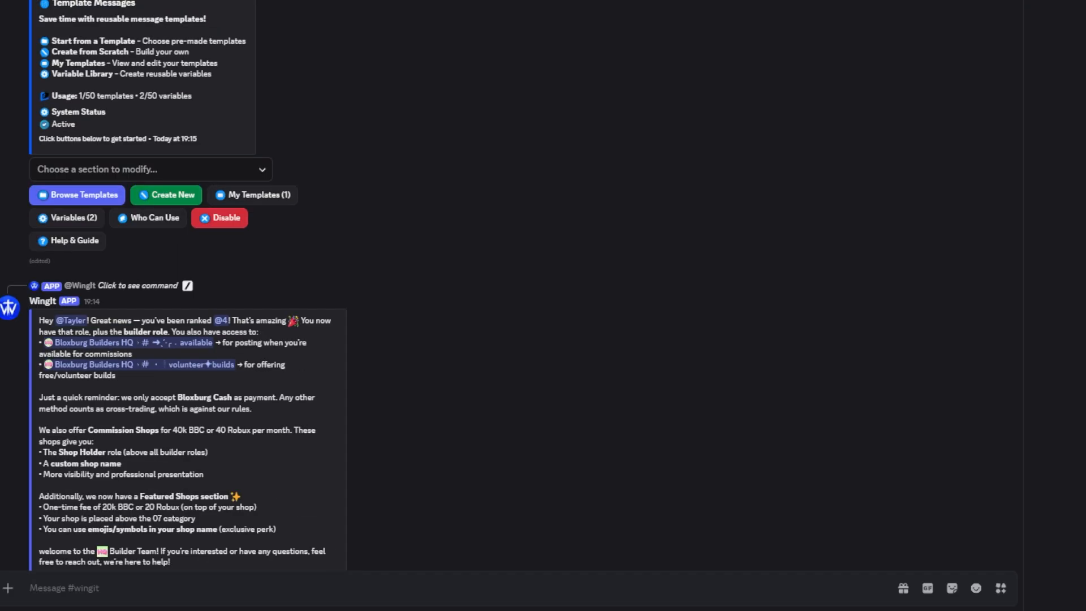
{"action": "scroll", "coordinate": [594, 252], "scroll_direction": "up", "scroll_amount": 4}
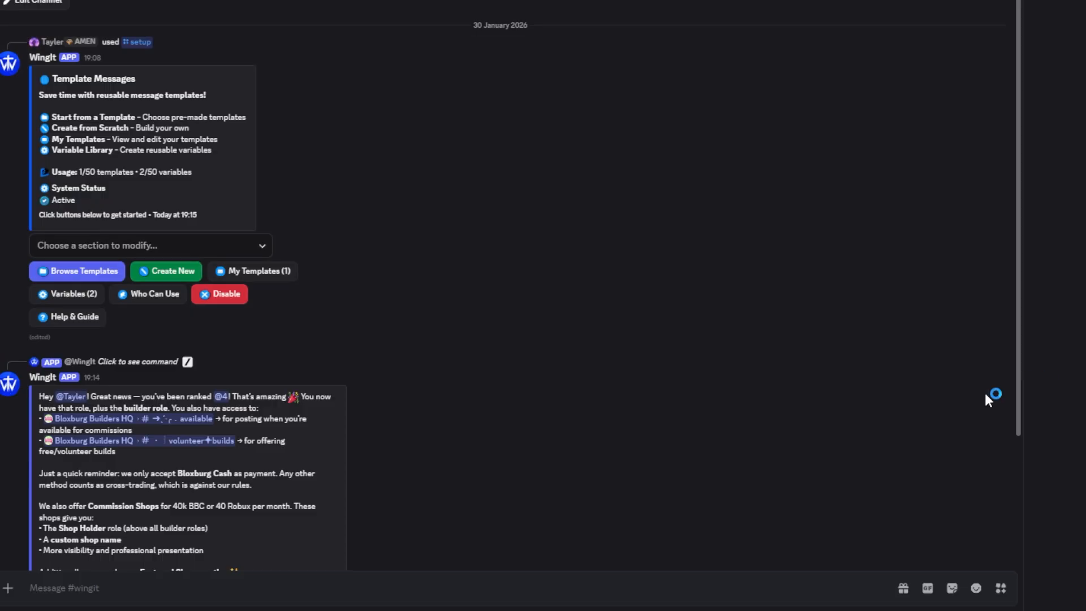
{"action": "type", "text": "@taylhims"}
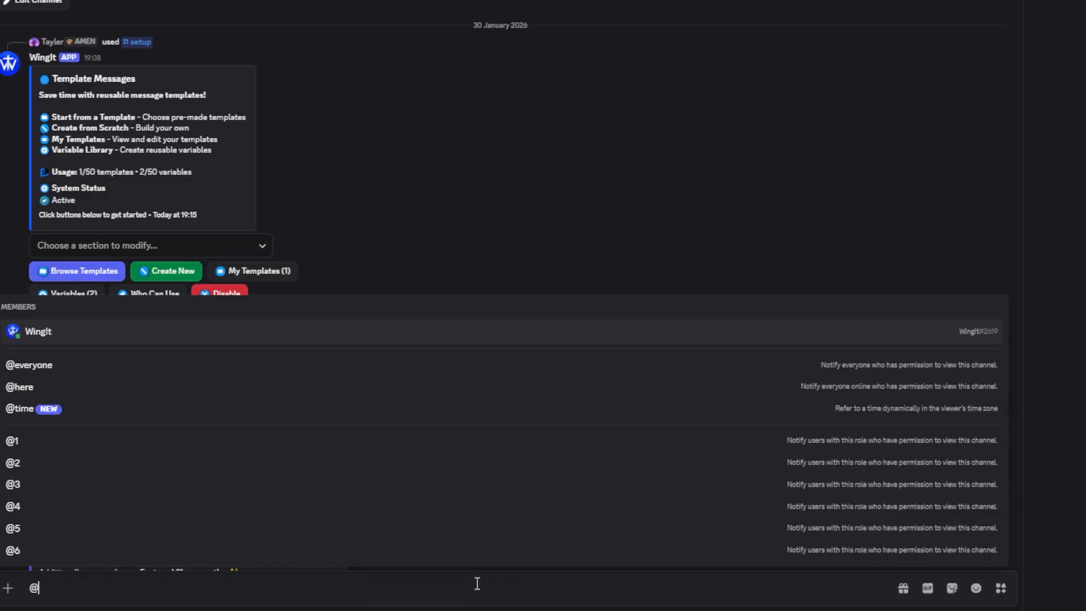
{"action": "key", "text": "BackSpace"}
{"action": "key", "text": "BackSpace"}
{"action": "key", "text": "BackSpace"}
{"action": "key", "text": "BackSpace"}
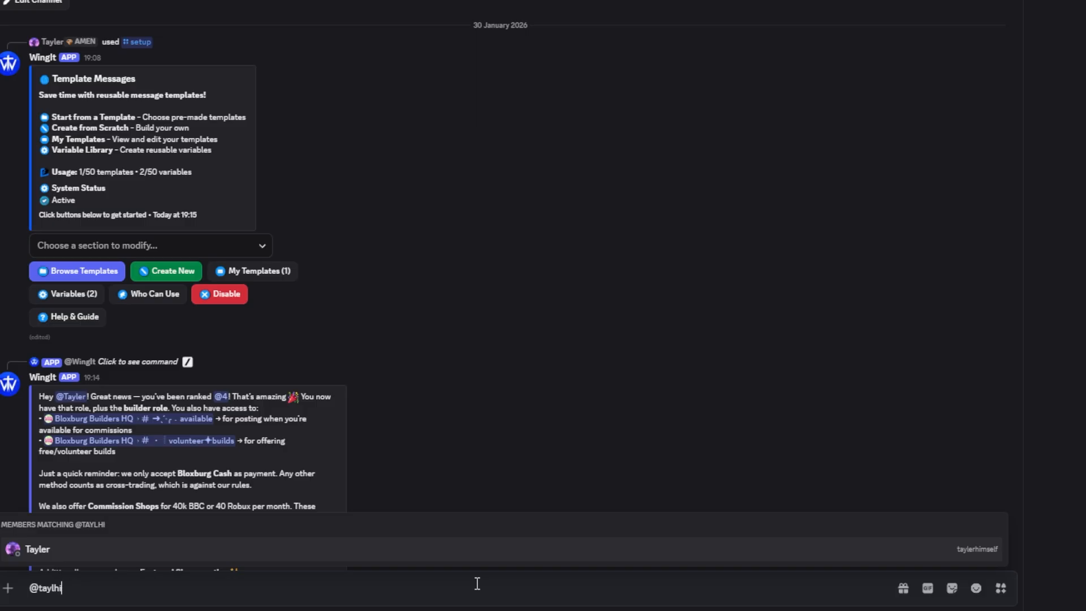
{"action": "type", "text": "erhimself"}
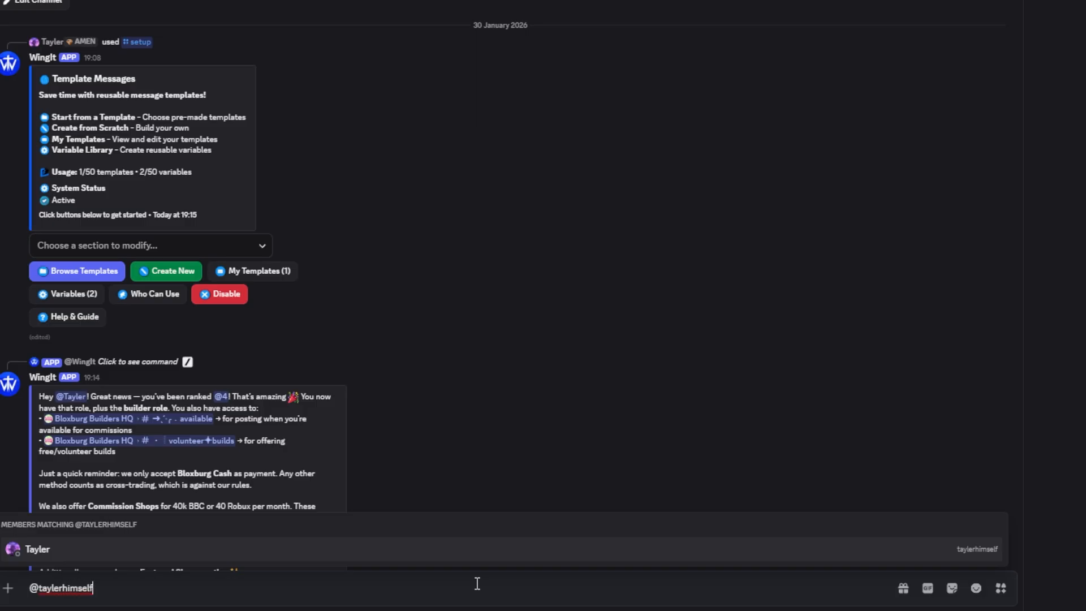
{"action": "key", "text": "ctrl+a"}
{"action": "key", "text": "BackSpace"}
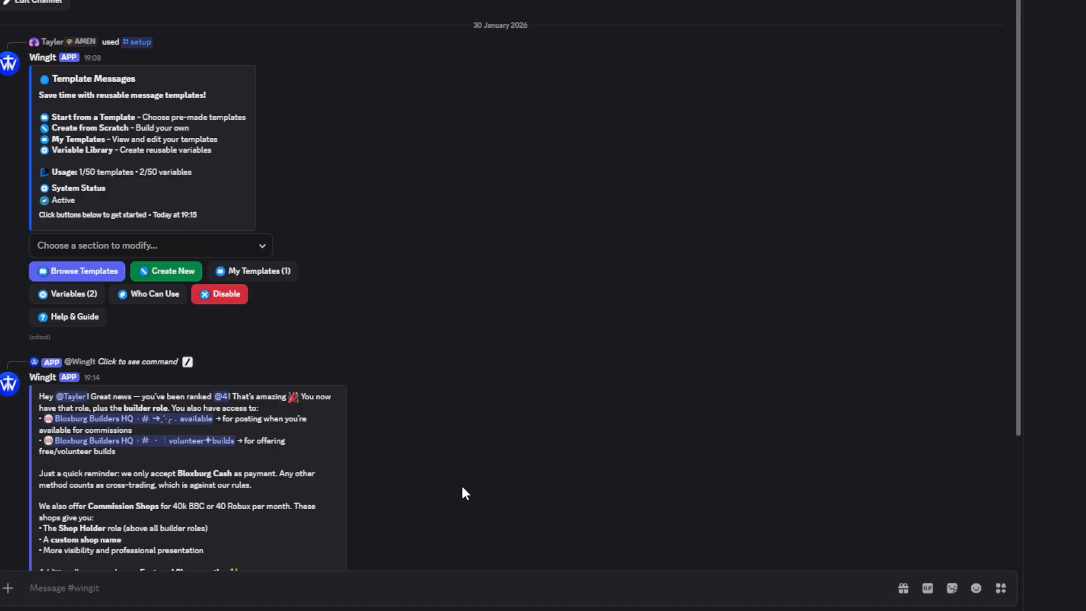
Run /setup in the wingit channel and open the Starboard Settings section of the server settings
{"action": "type", "text": "/setup"}
{"action": "key", "text": "Return"}
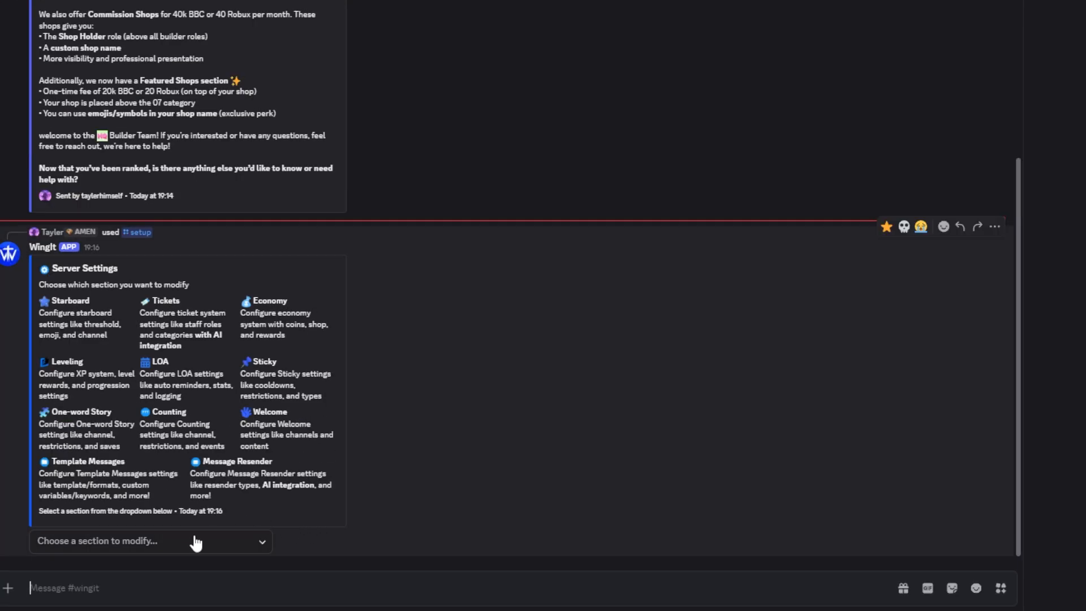
{"action": "left_click", "coordinate": [261, 542]}
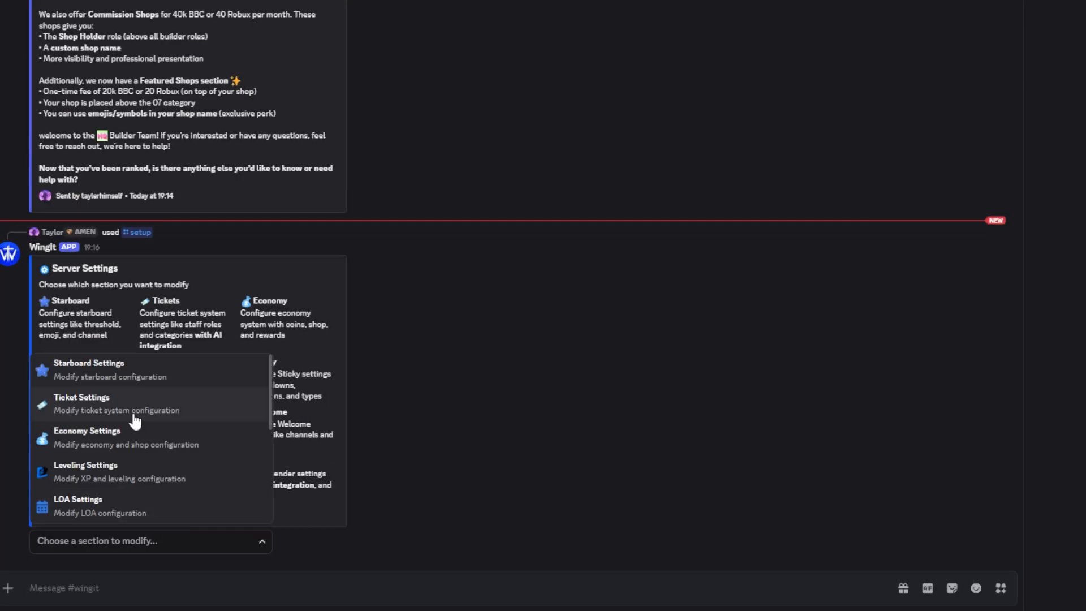
{"action": "left_click", "coordinate": [116, 376]}
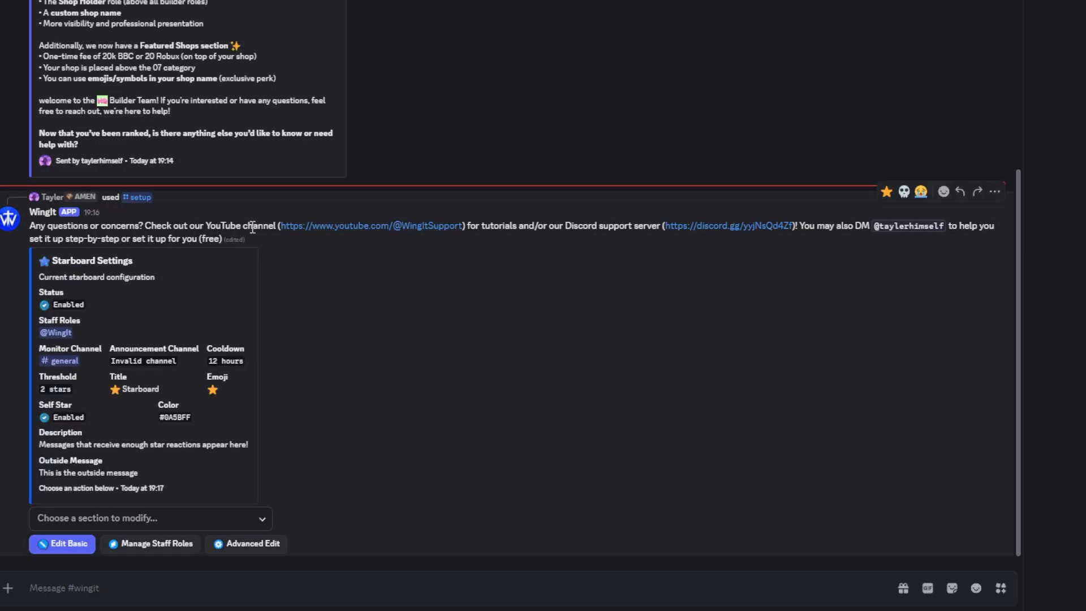